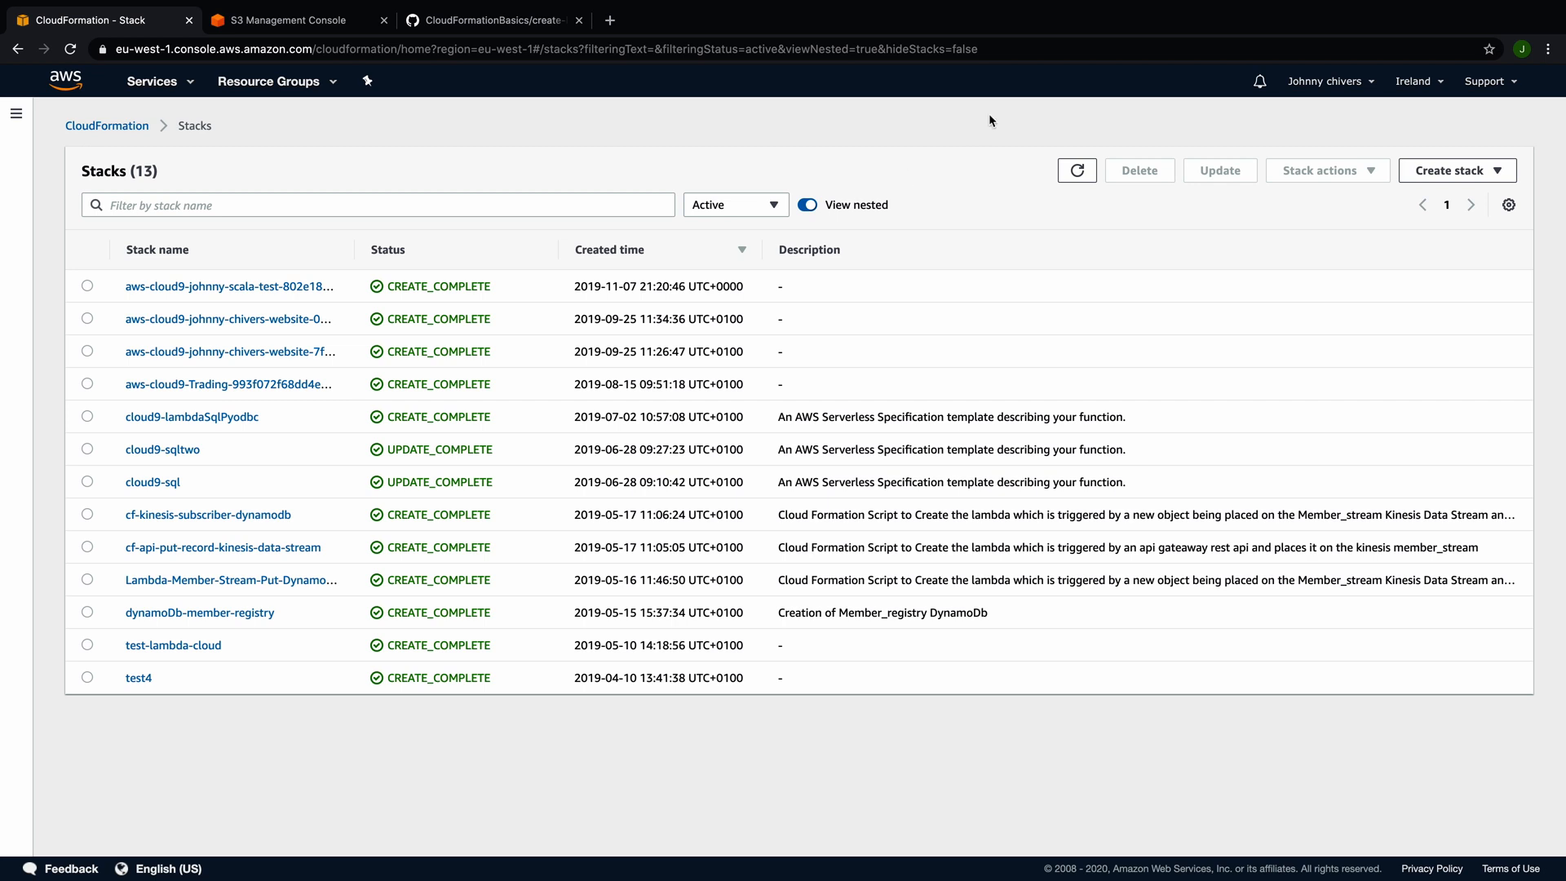
Step: Start creating a CloudFormation stack with new resources (standard)
click(1465, 173)
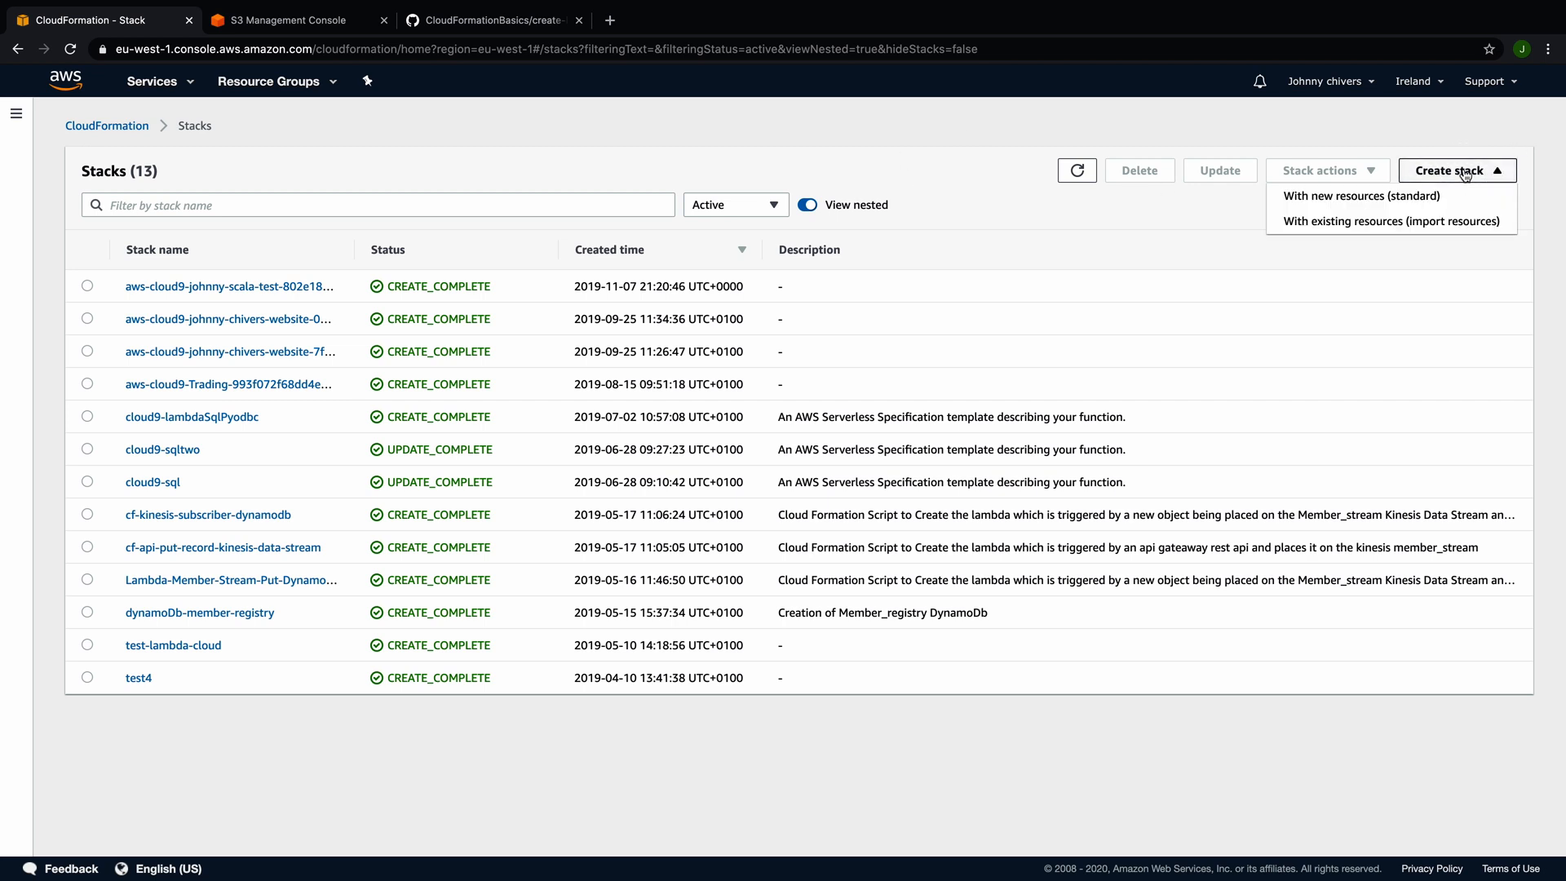
click(1422, 196)
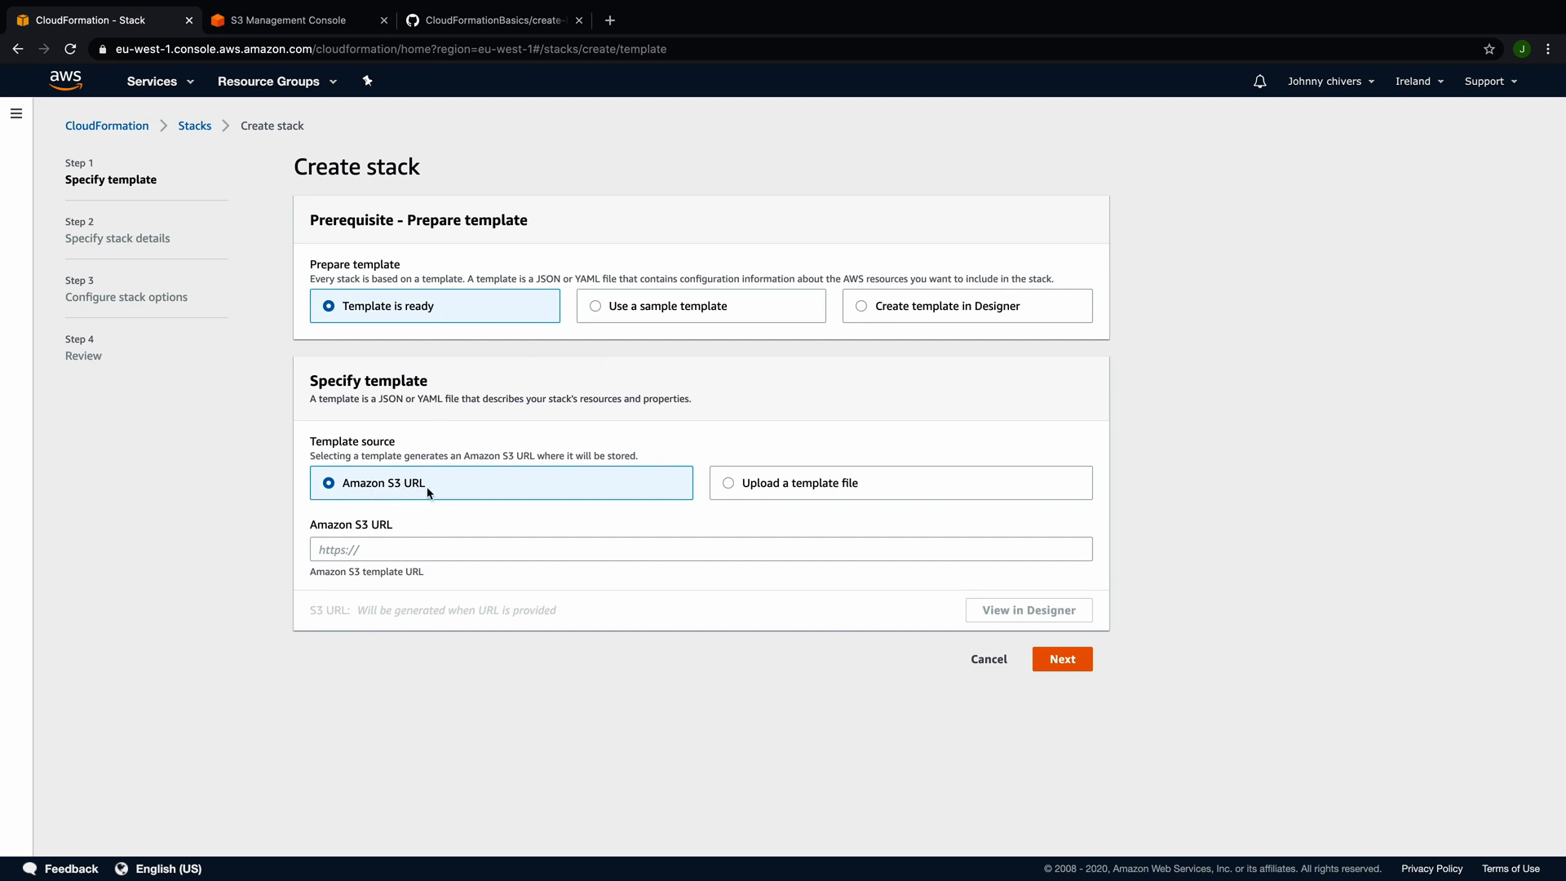
Step: Switch to the CloudFormationBasics repository on GitHub and examine the print statement in lambda-cf-example.py
click(491, 21)
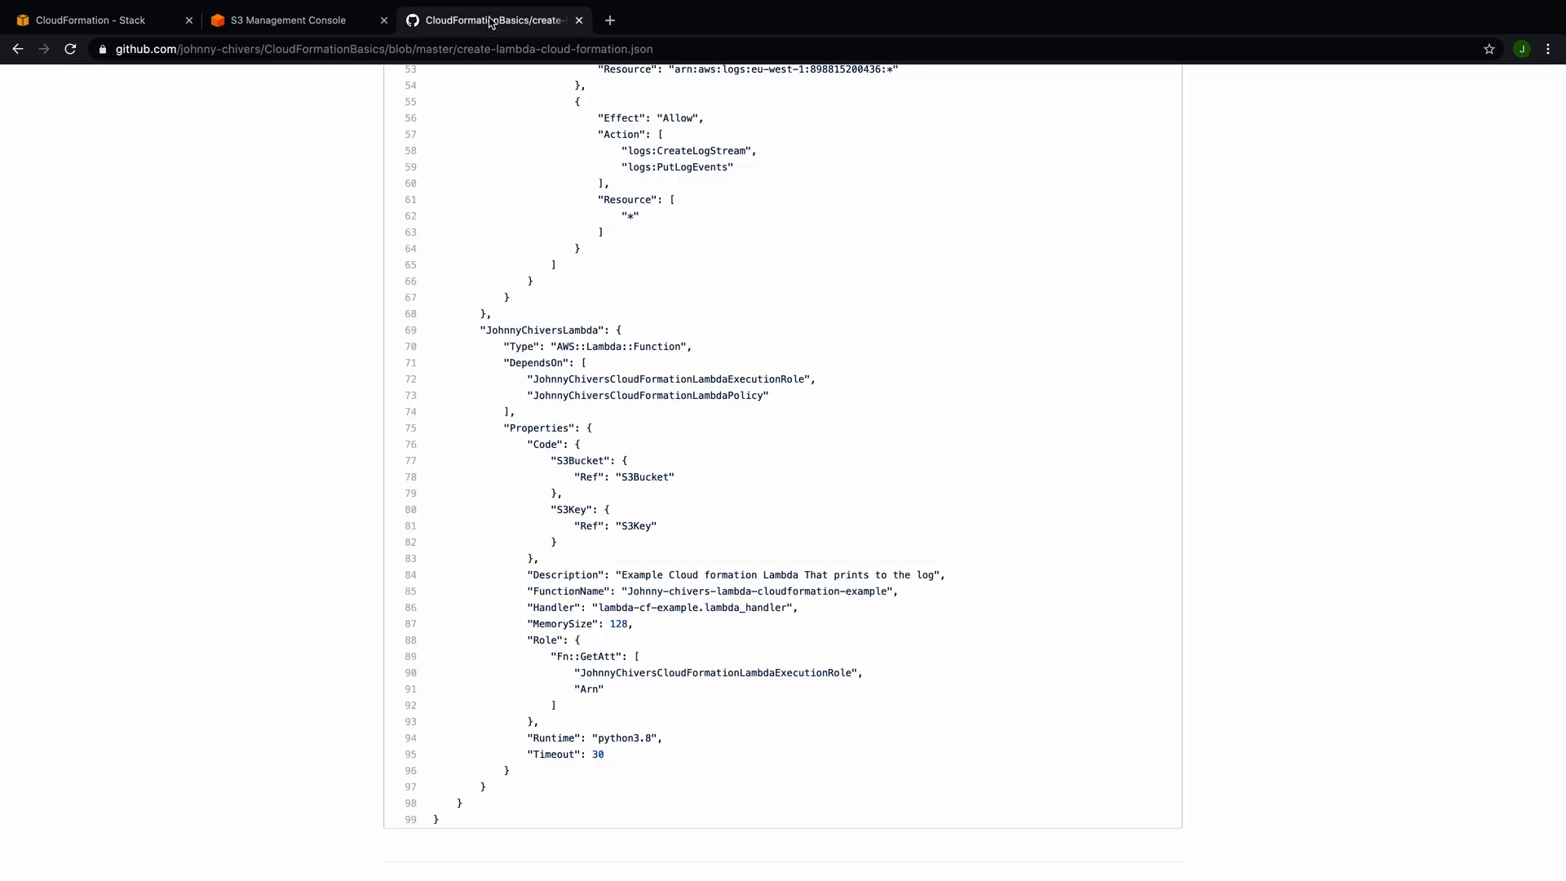
click(15, 52)
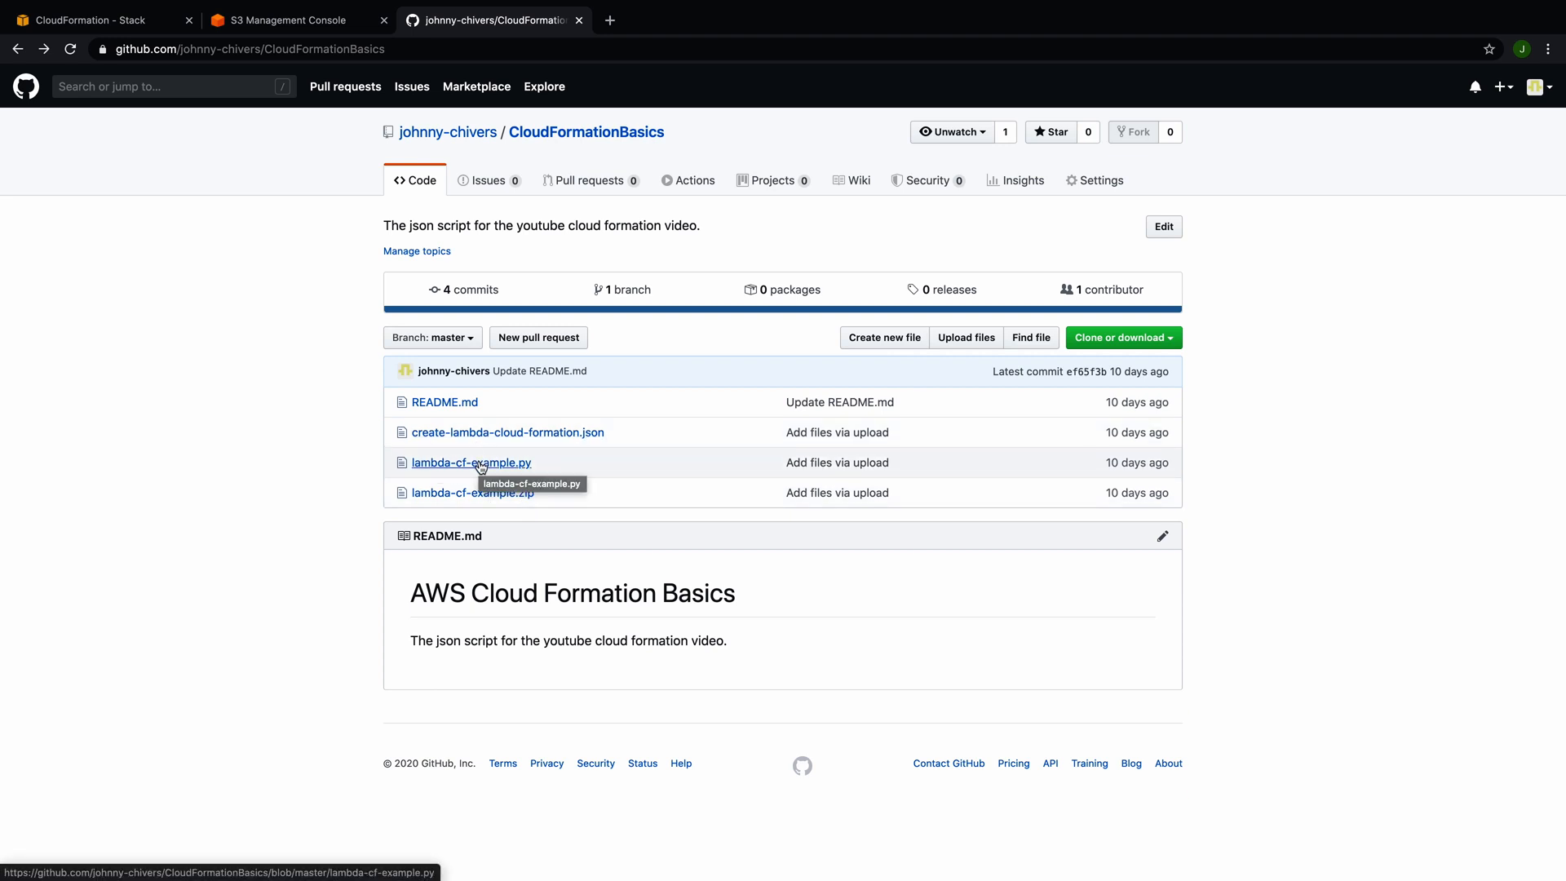
click(480, 463)
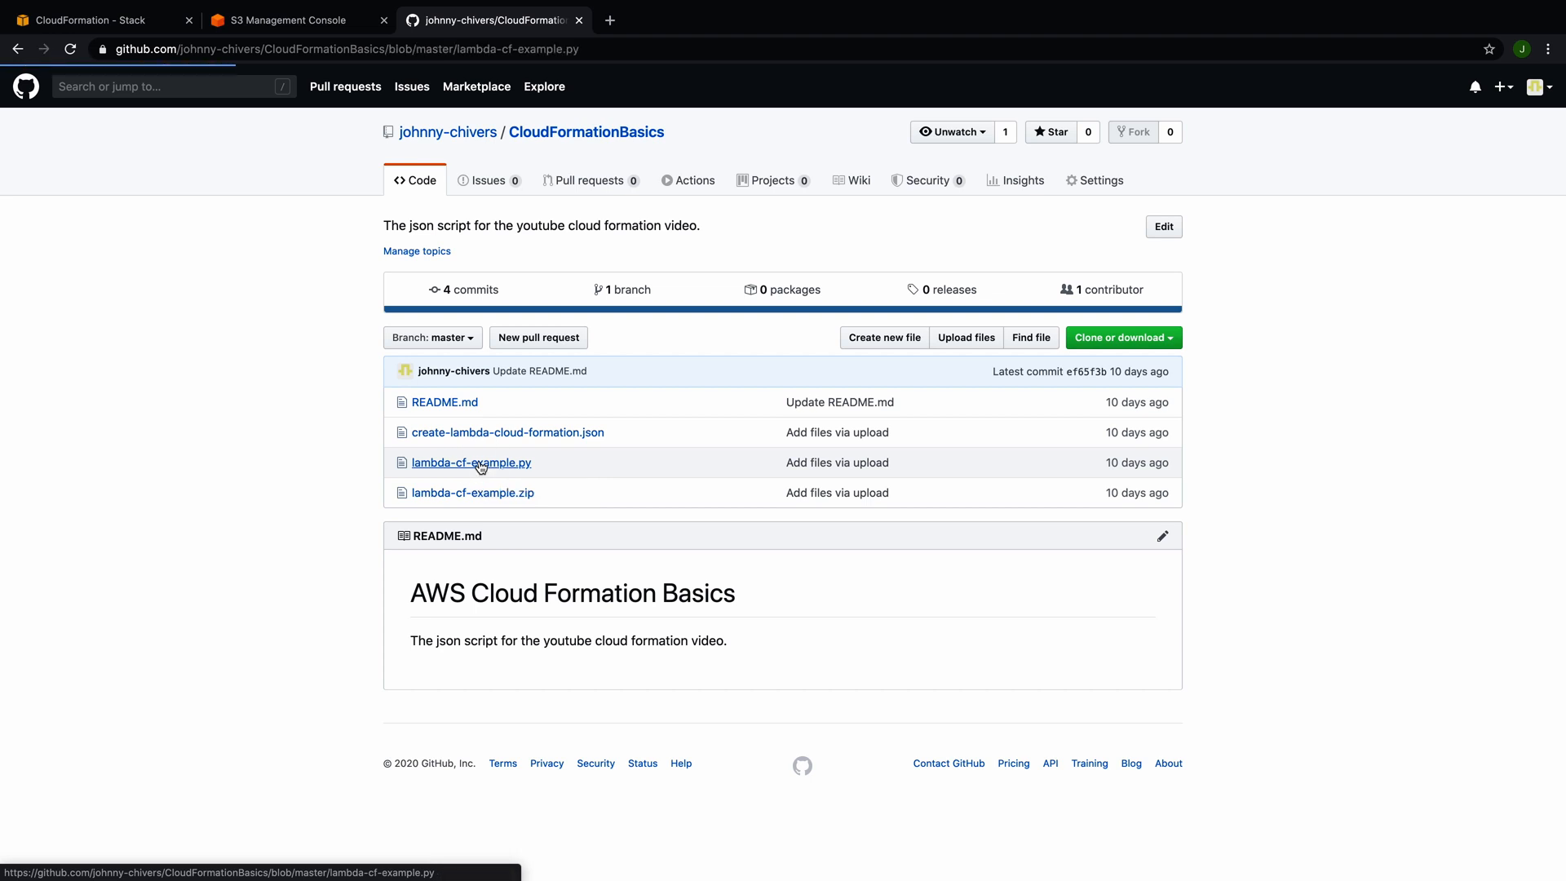
drag(445, 433, 614, 423)
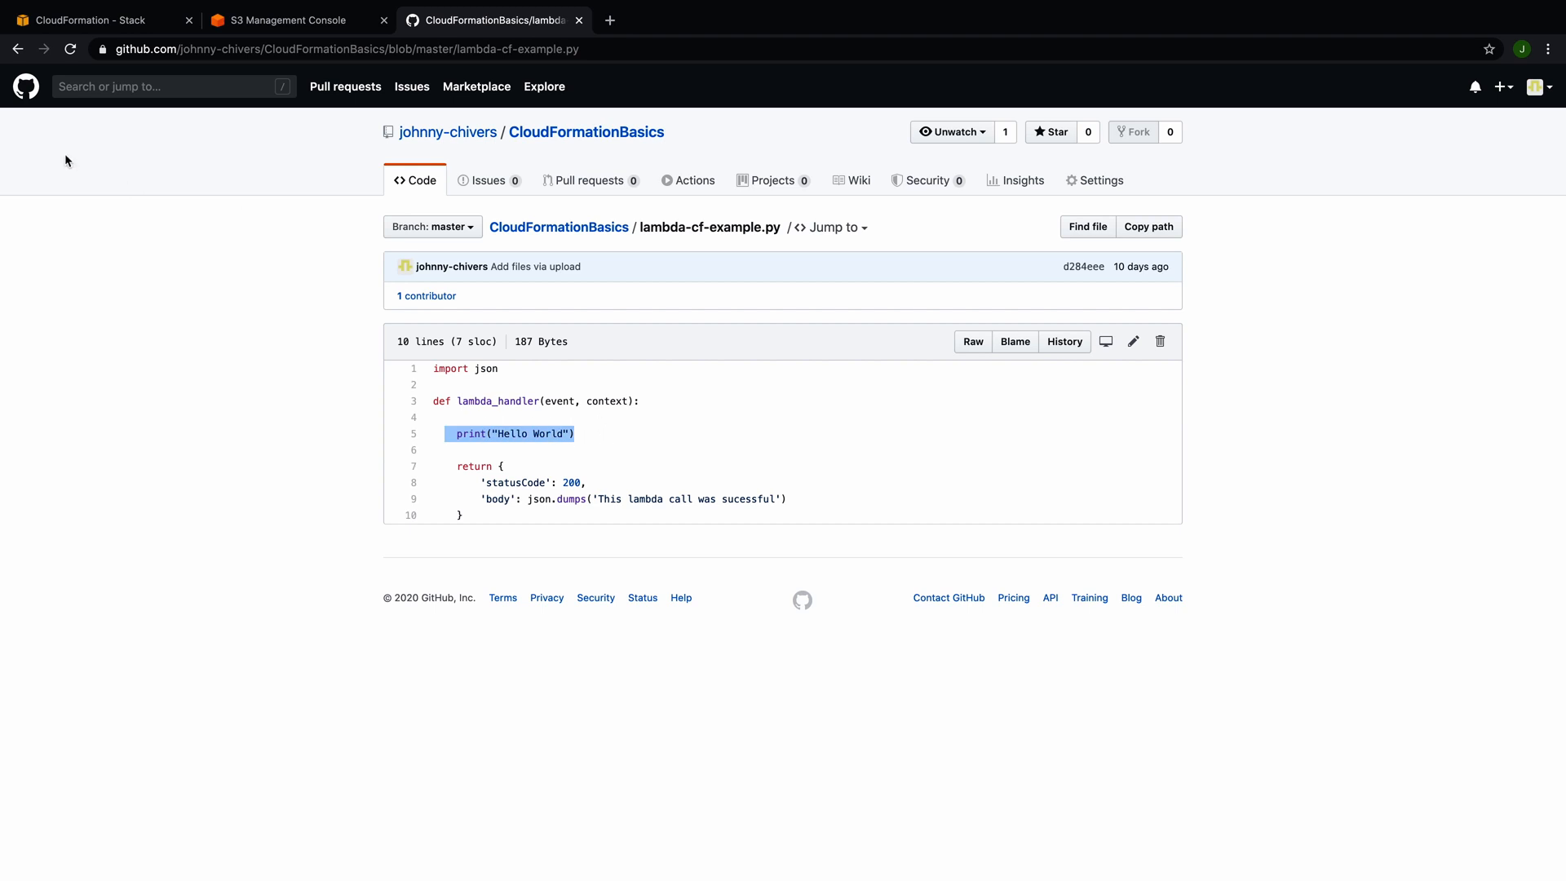
click(18, 49)
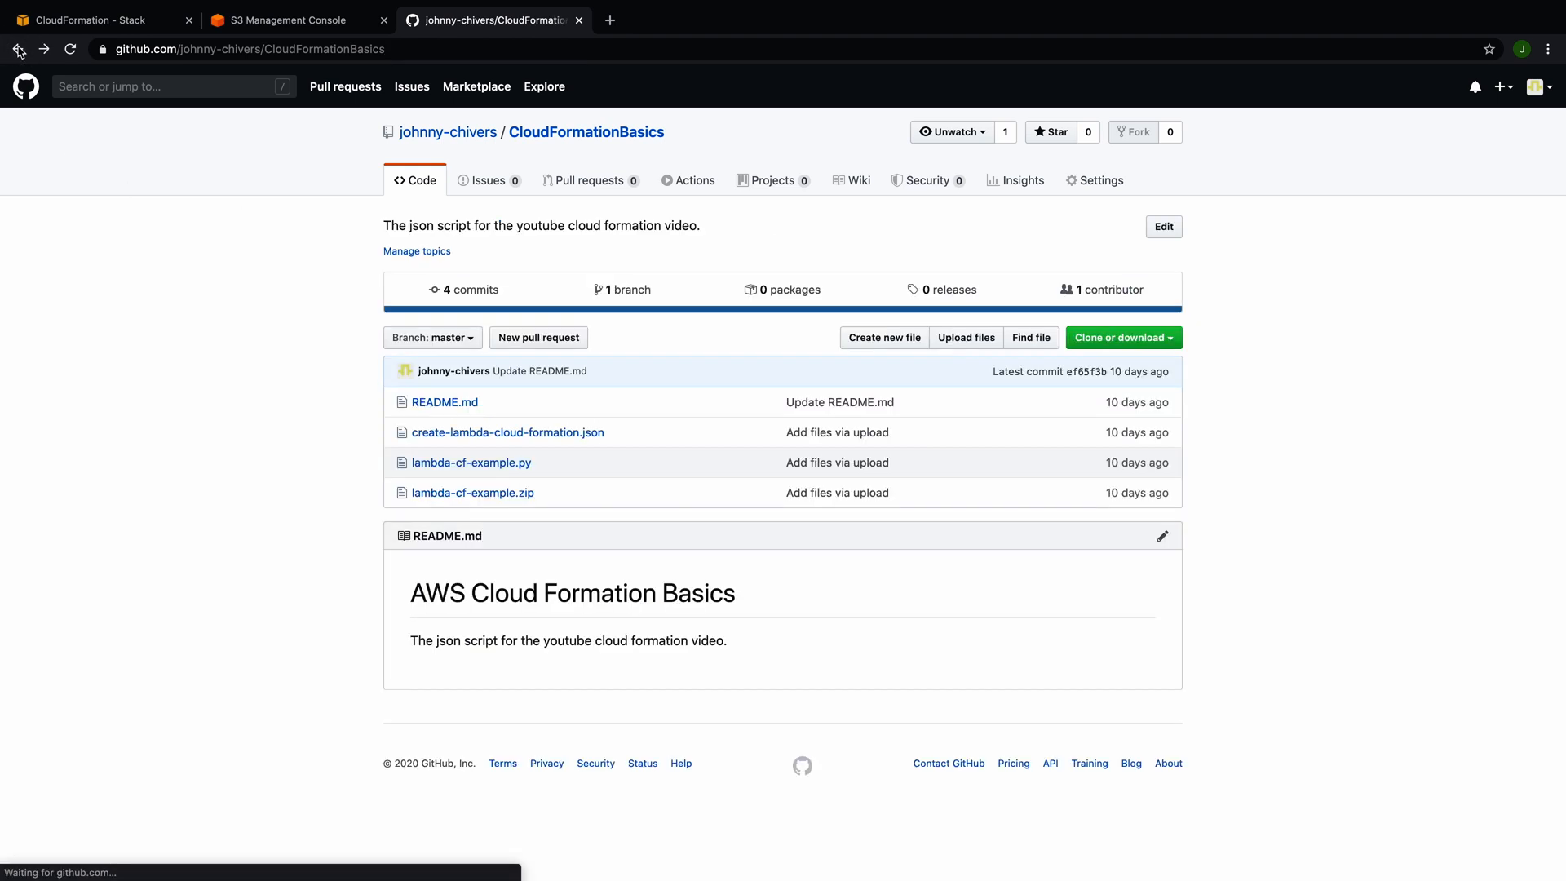
Step: Open create-lambda-cloud-formation.json and examine its S3Bucket and S3Key parameters and the Lambda execution role resource
click(500, 433)
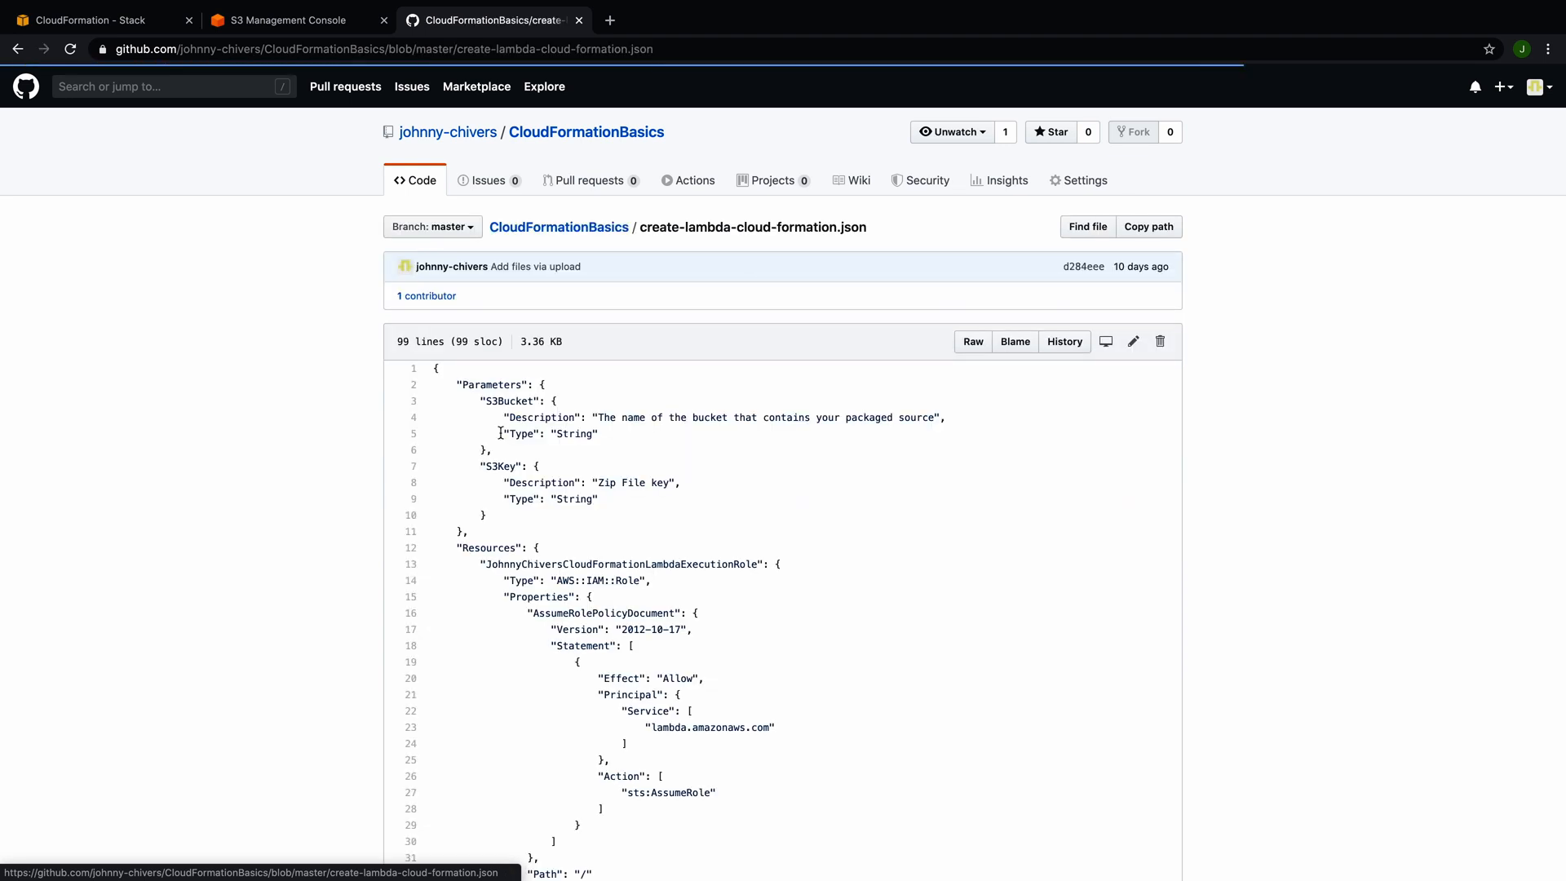
scroll(501, 434, down, 3)
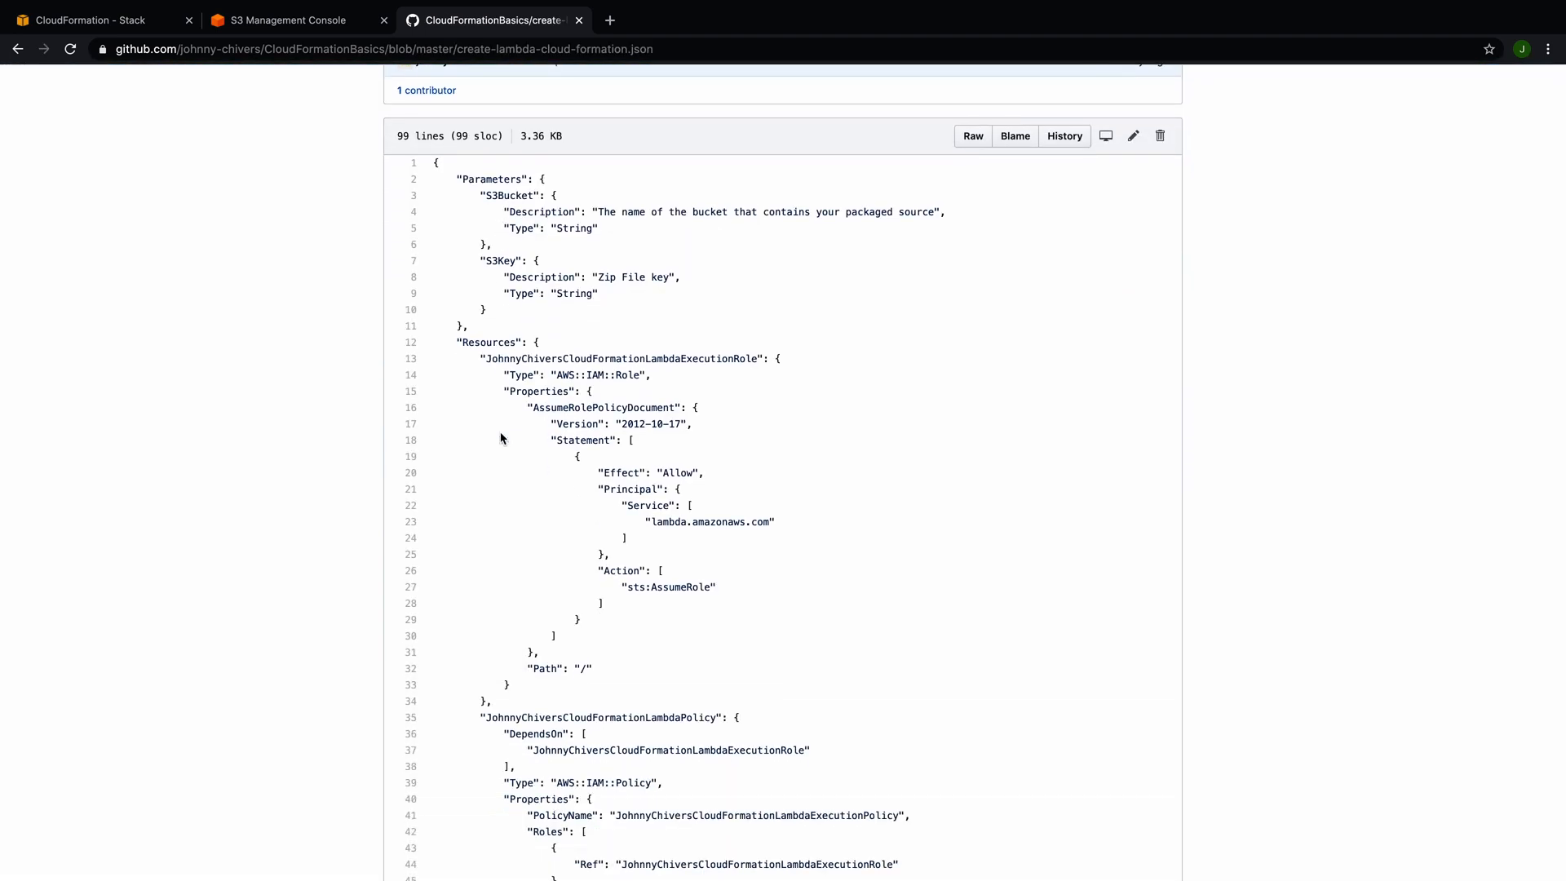
drag(462, 179, 542, 293)
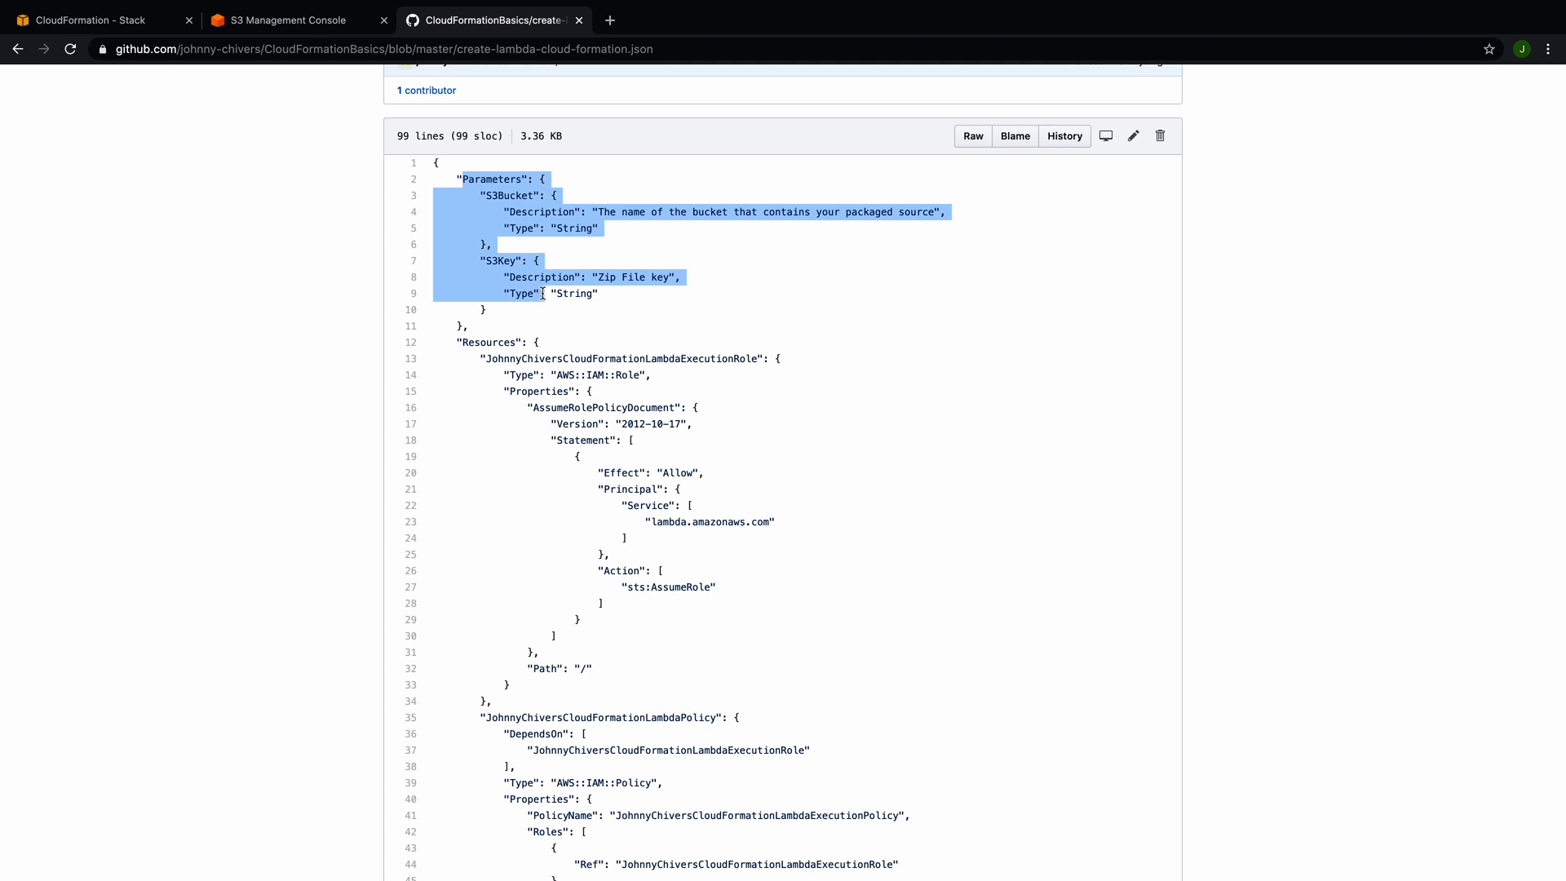
scroll(543, 292, down, 3)
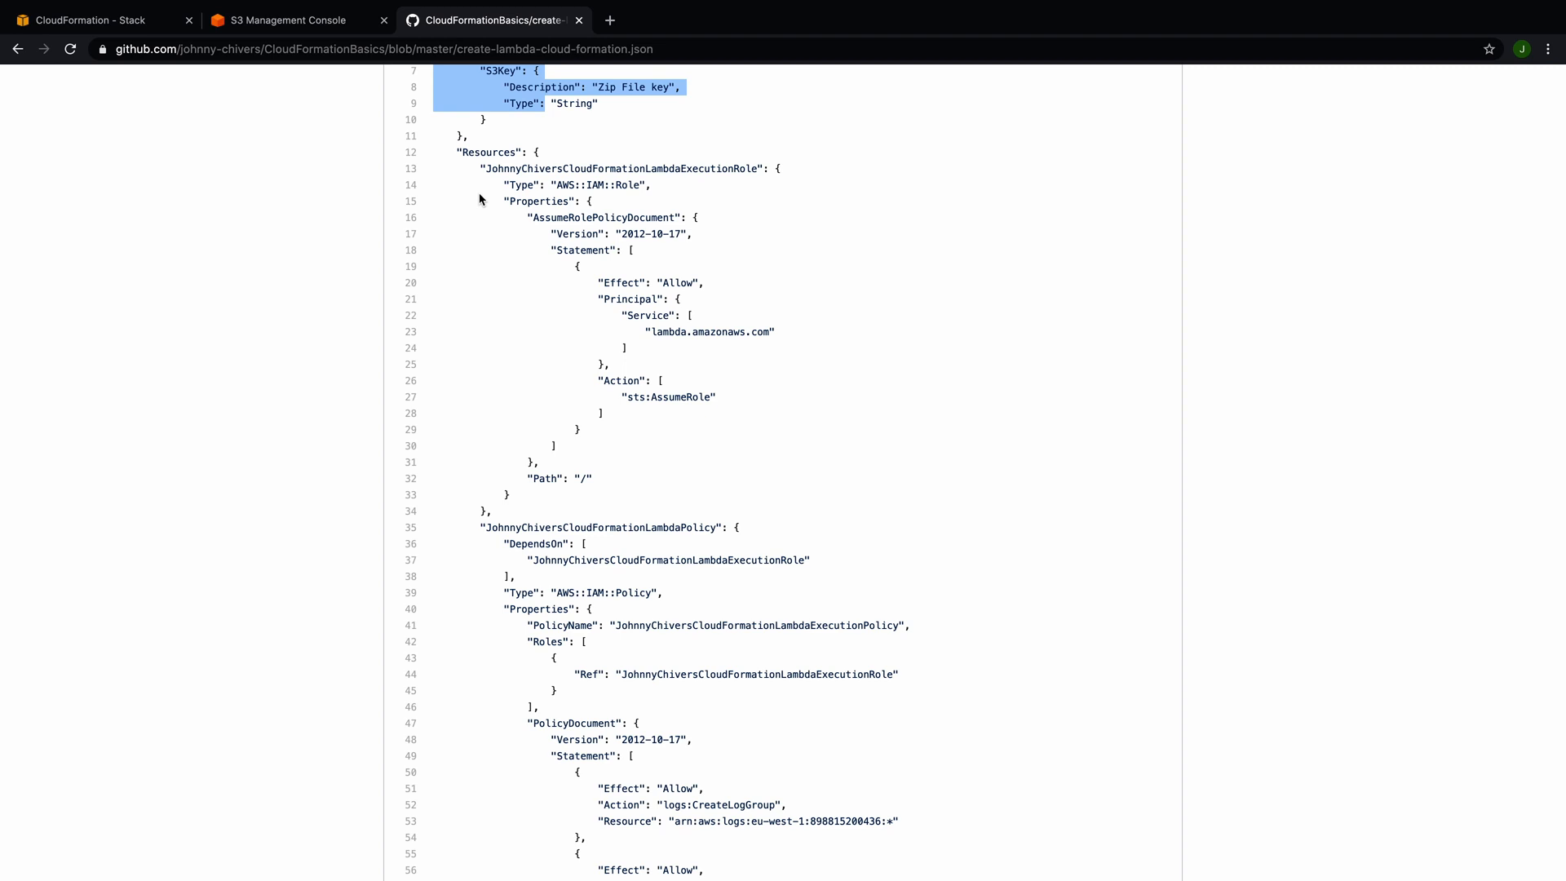
scroll(514, 203, down, 2)
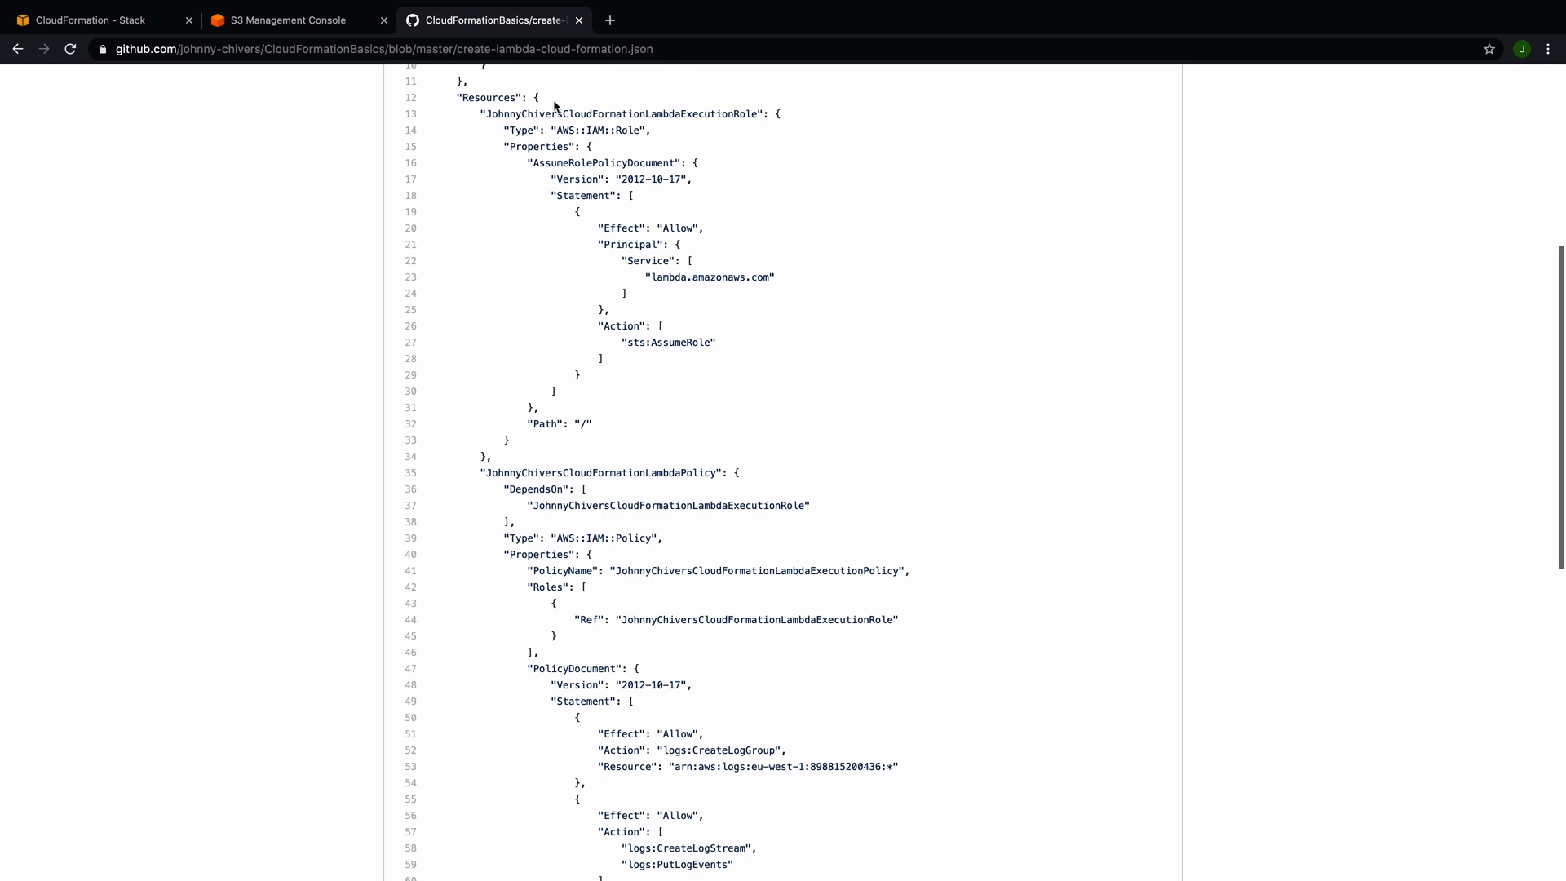
scroll(715, 114, down, 2)
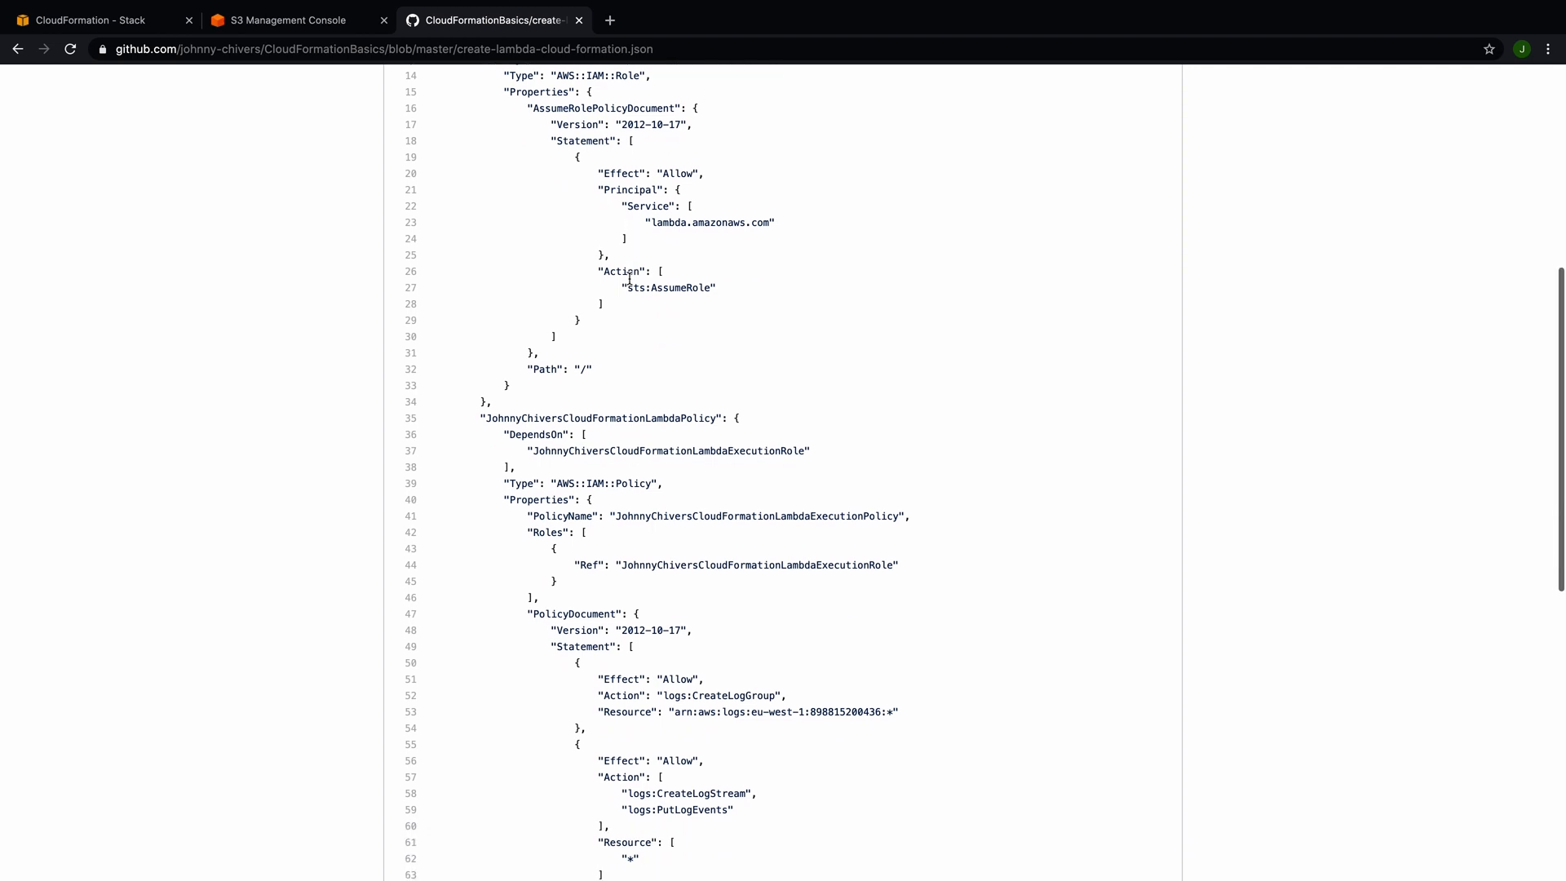
Step: Examine the Lambda policy resource in the template, including its log permissions and the region in the log resource ARN
scroll(660, 256, down, 5)
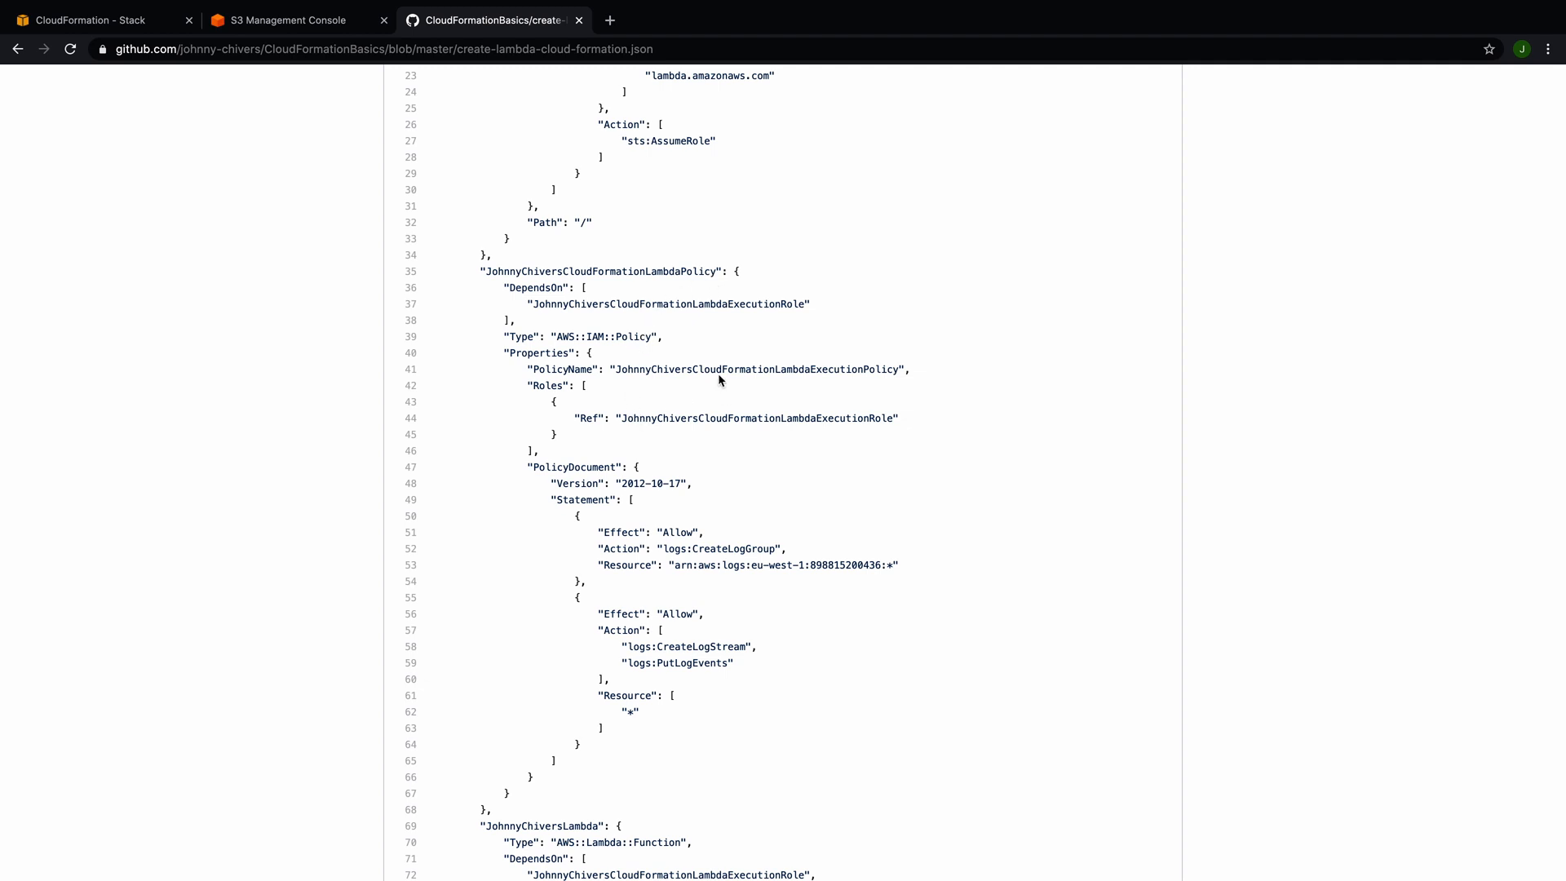
scroll(719, 379, down, 3)
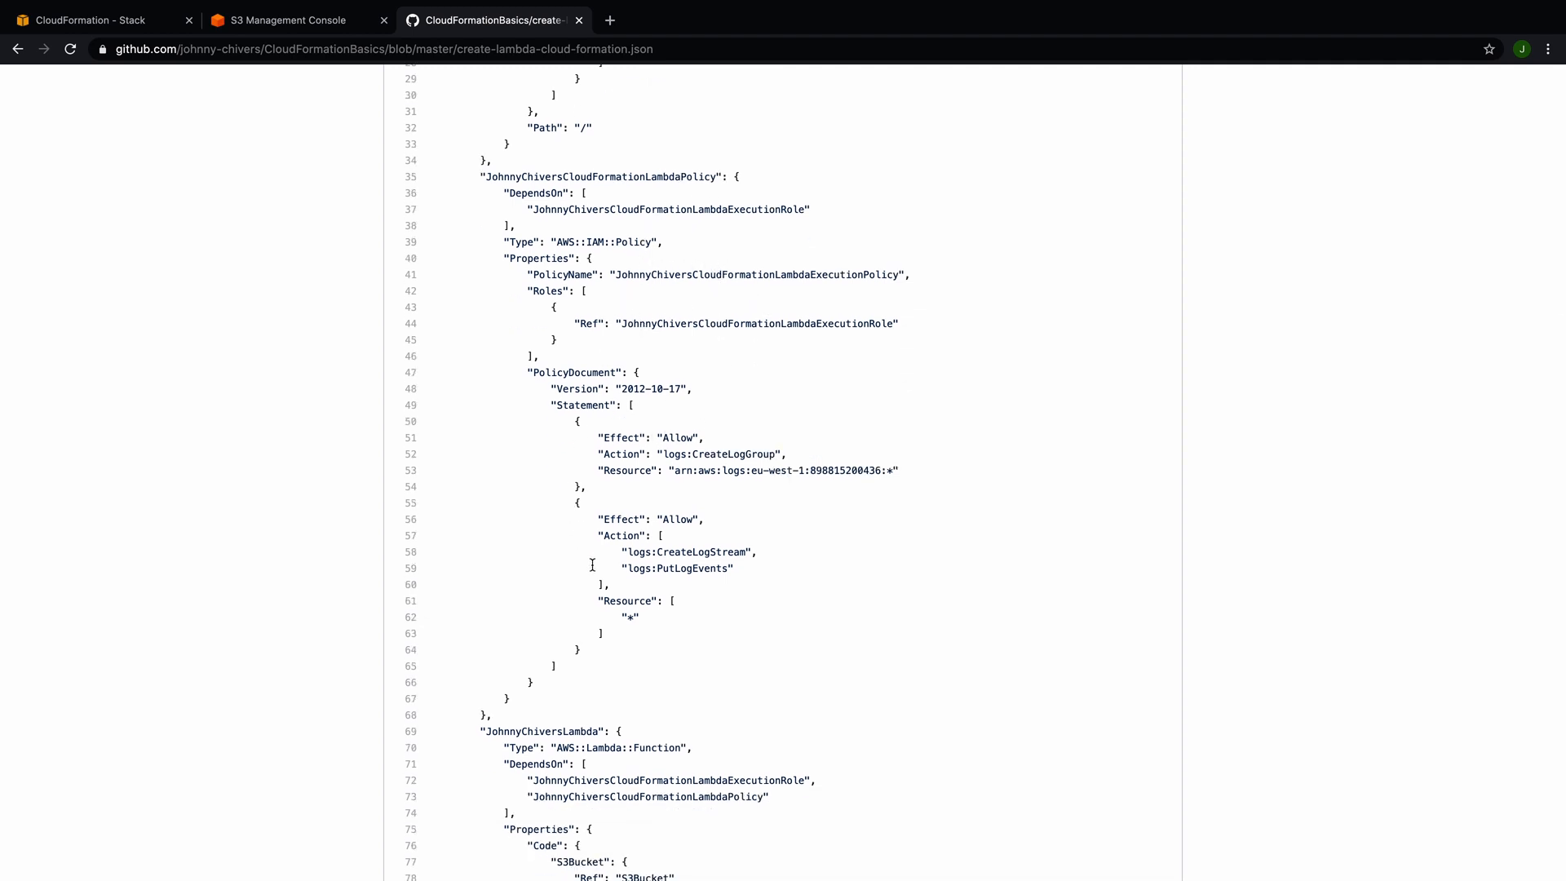
scroll(592, 565, down, 2)
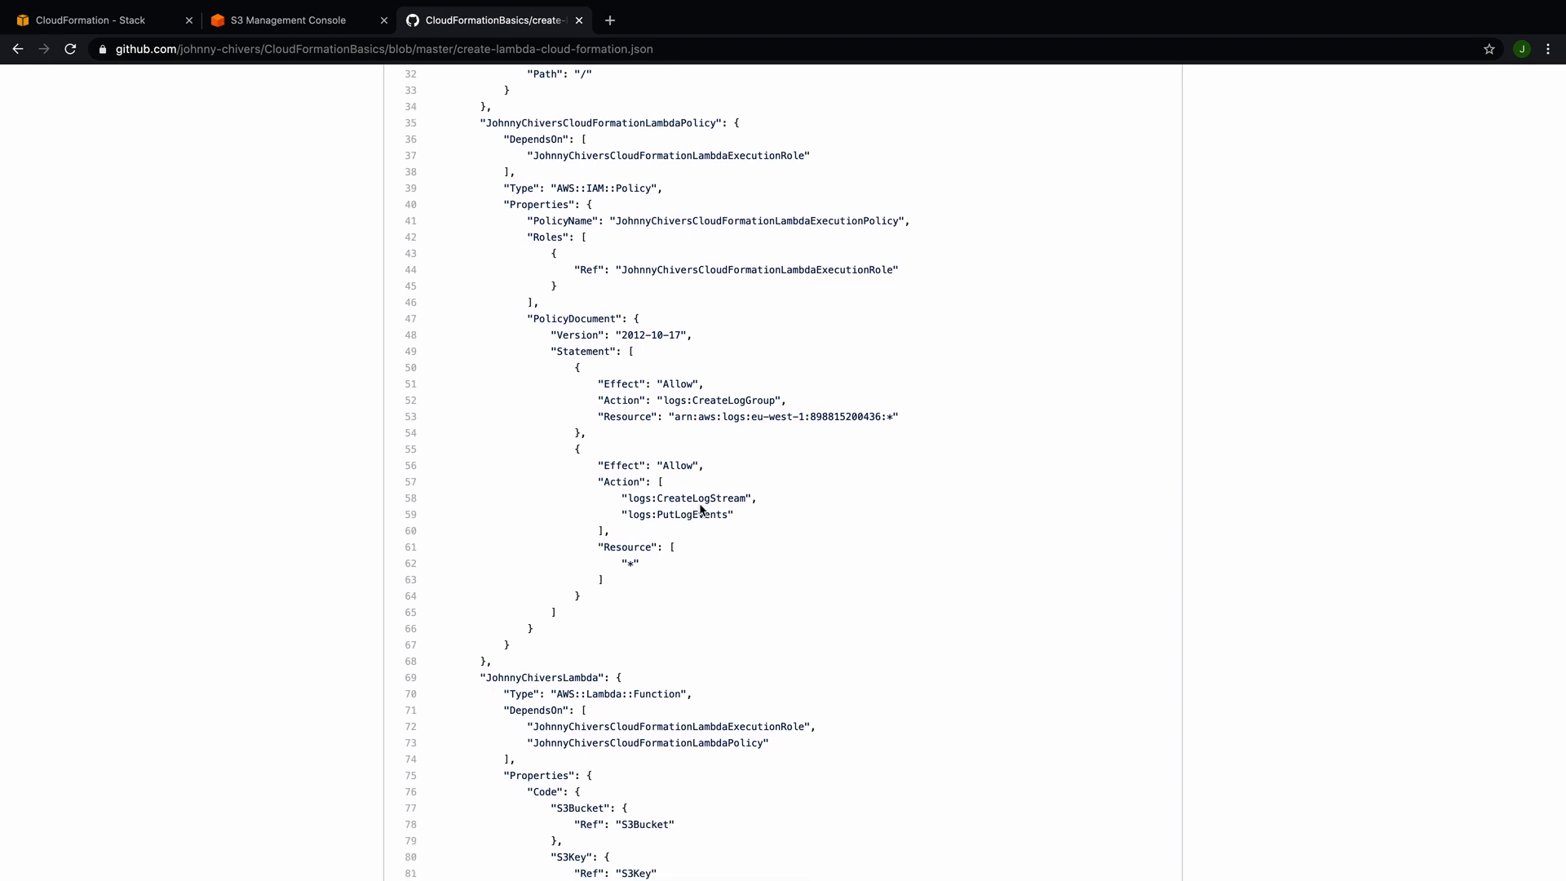
scroll(667, 518, down, 1)
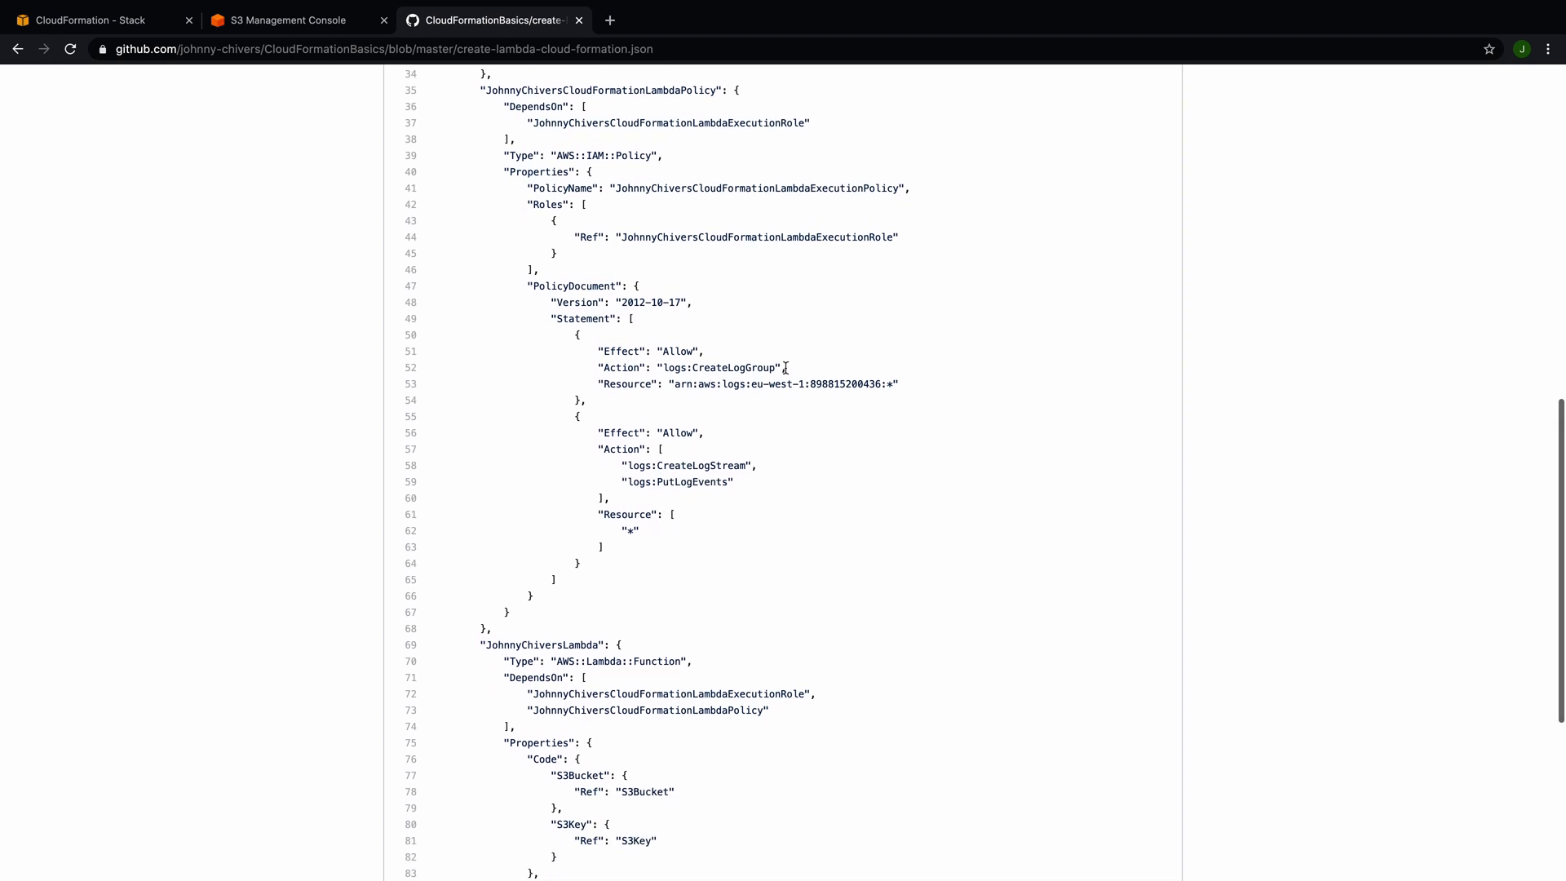
drag(752, 383, 816, 383)
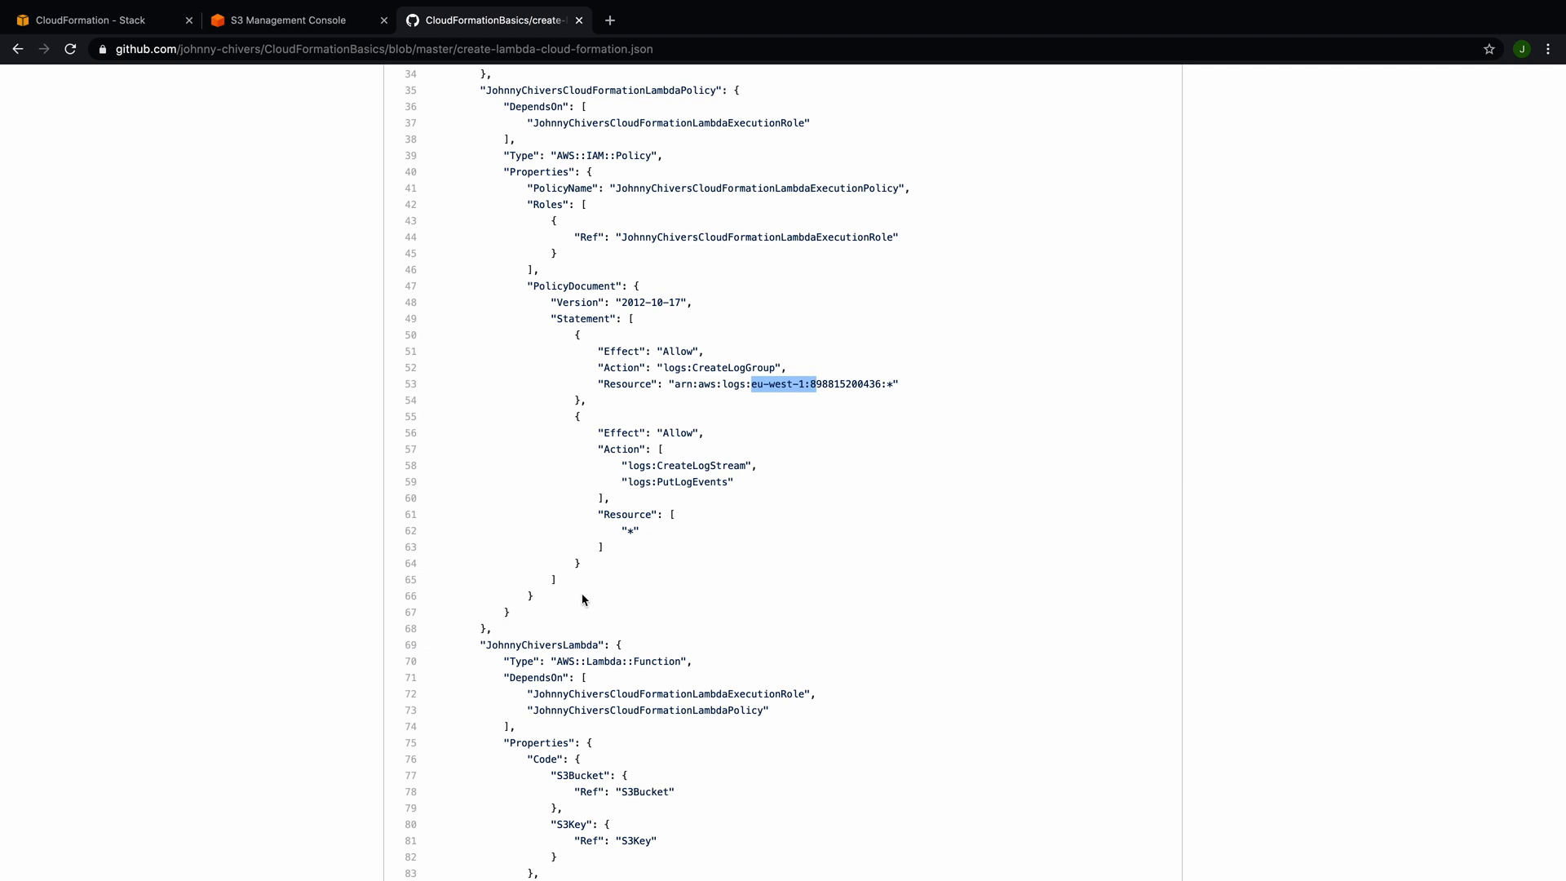
scroll(583, 599, down, 4)
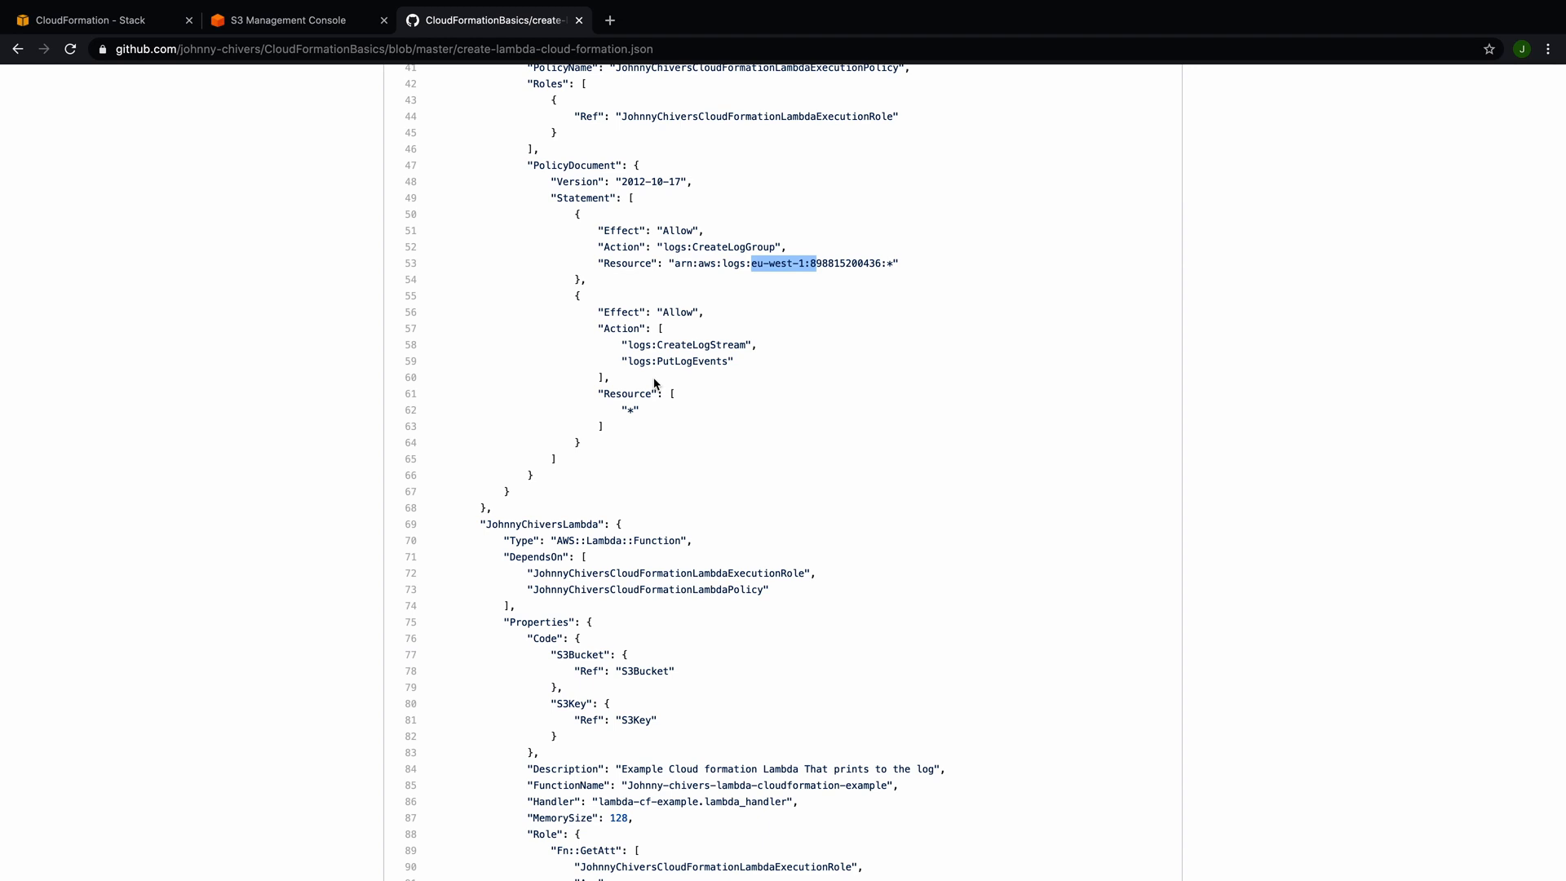
Step: Examine the Lambda function resource's S3Bucket and S3Key references and the execution role ARN it retrieves
scroll(653, 383, down, 5)
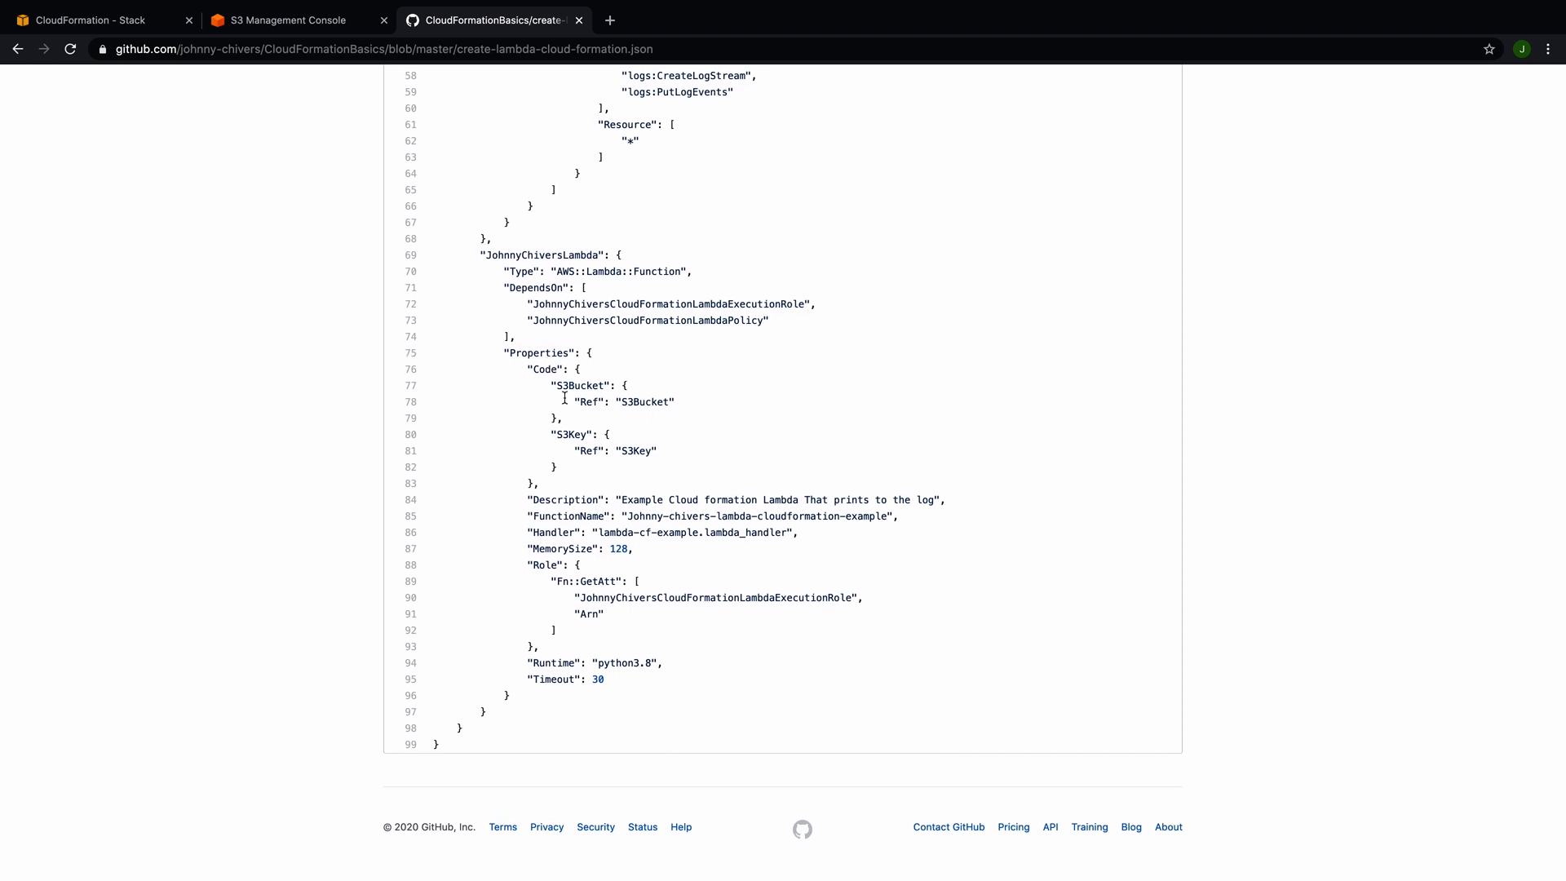
drag(571, 401, 744, 399)
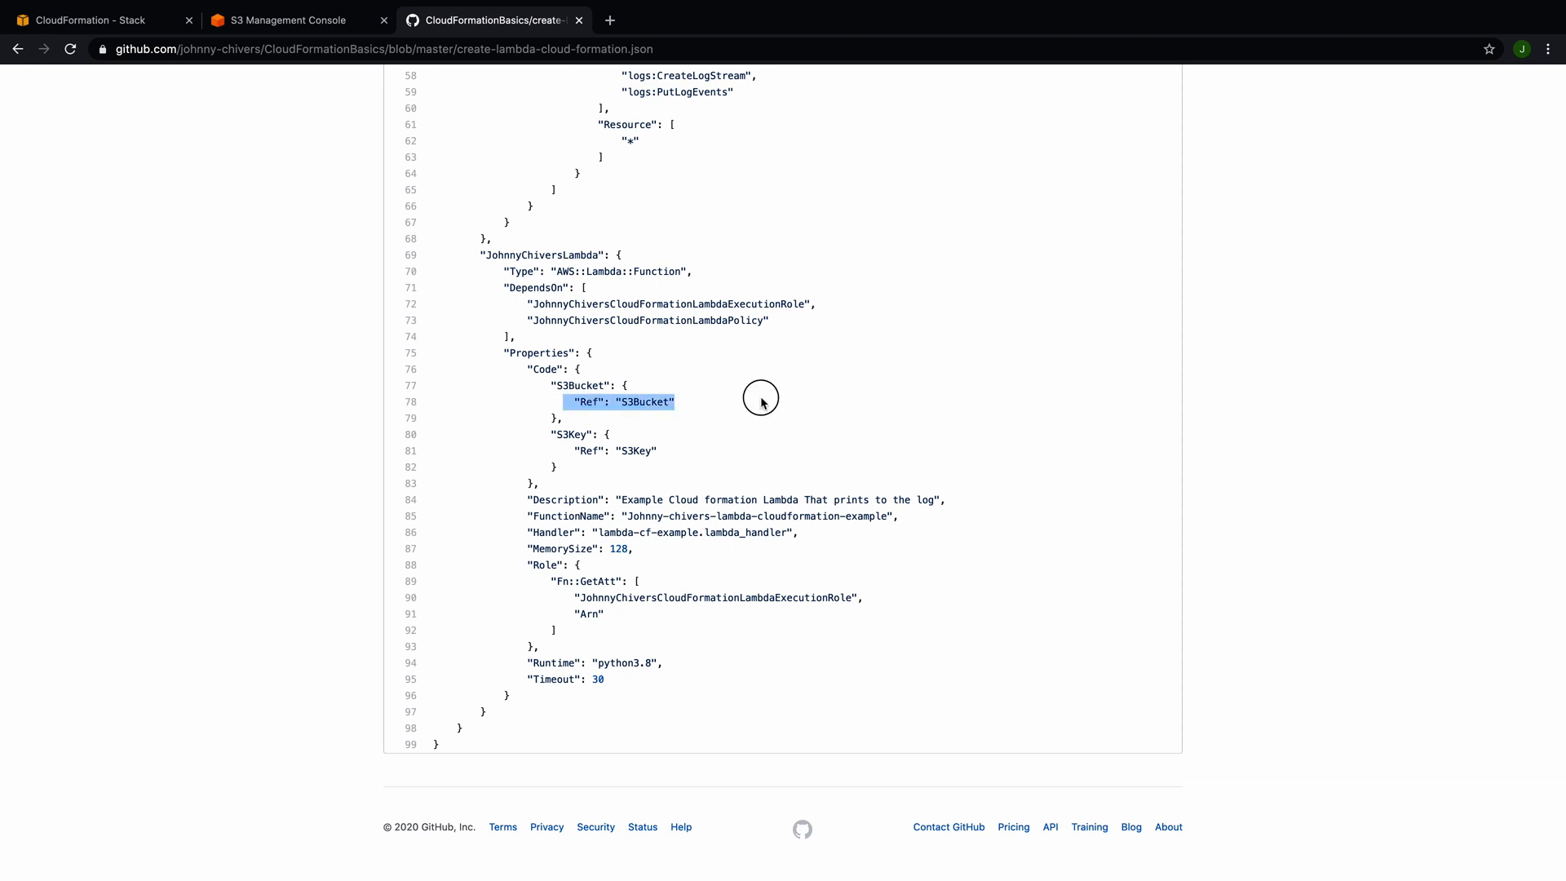
drag(574, 451, 692, 457)
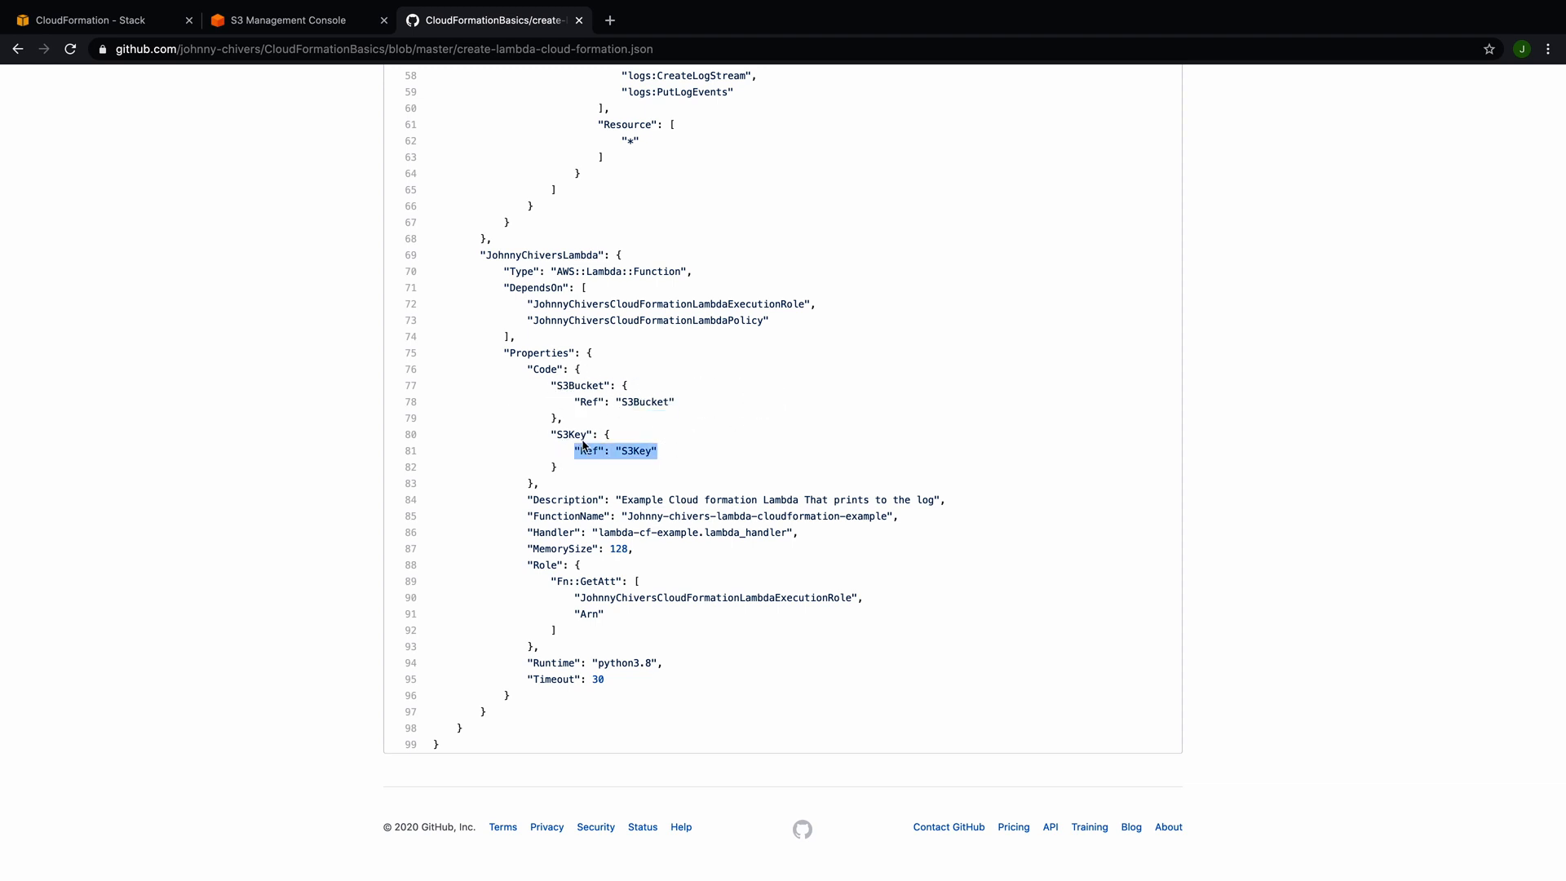
click(577, 598)
drag(576, 598, 864, 600)
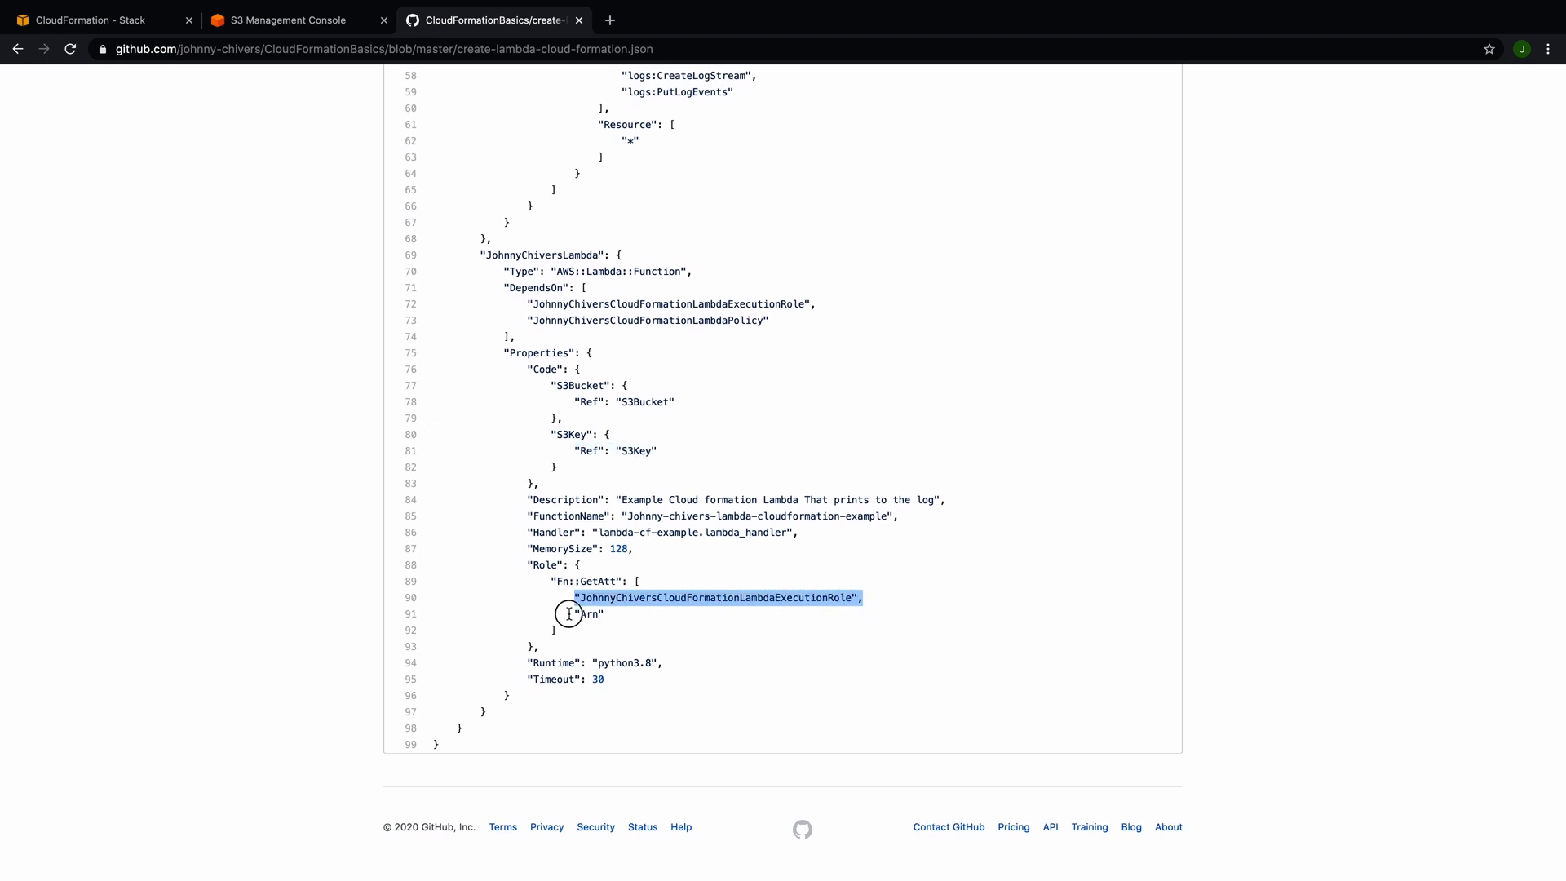
drag(569, 613, 634, 618)
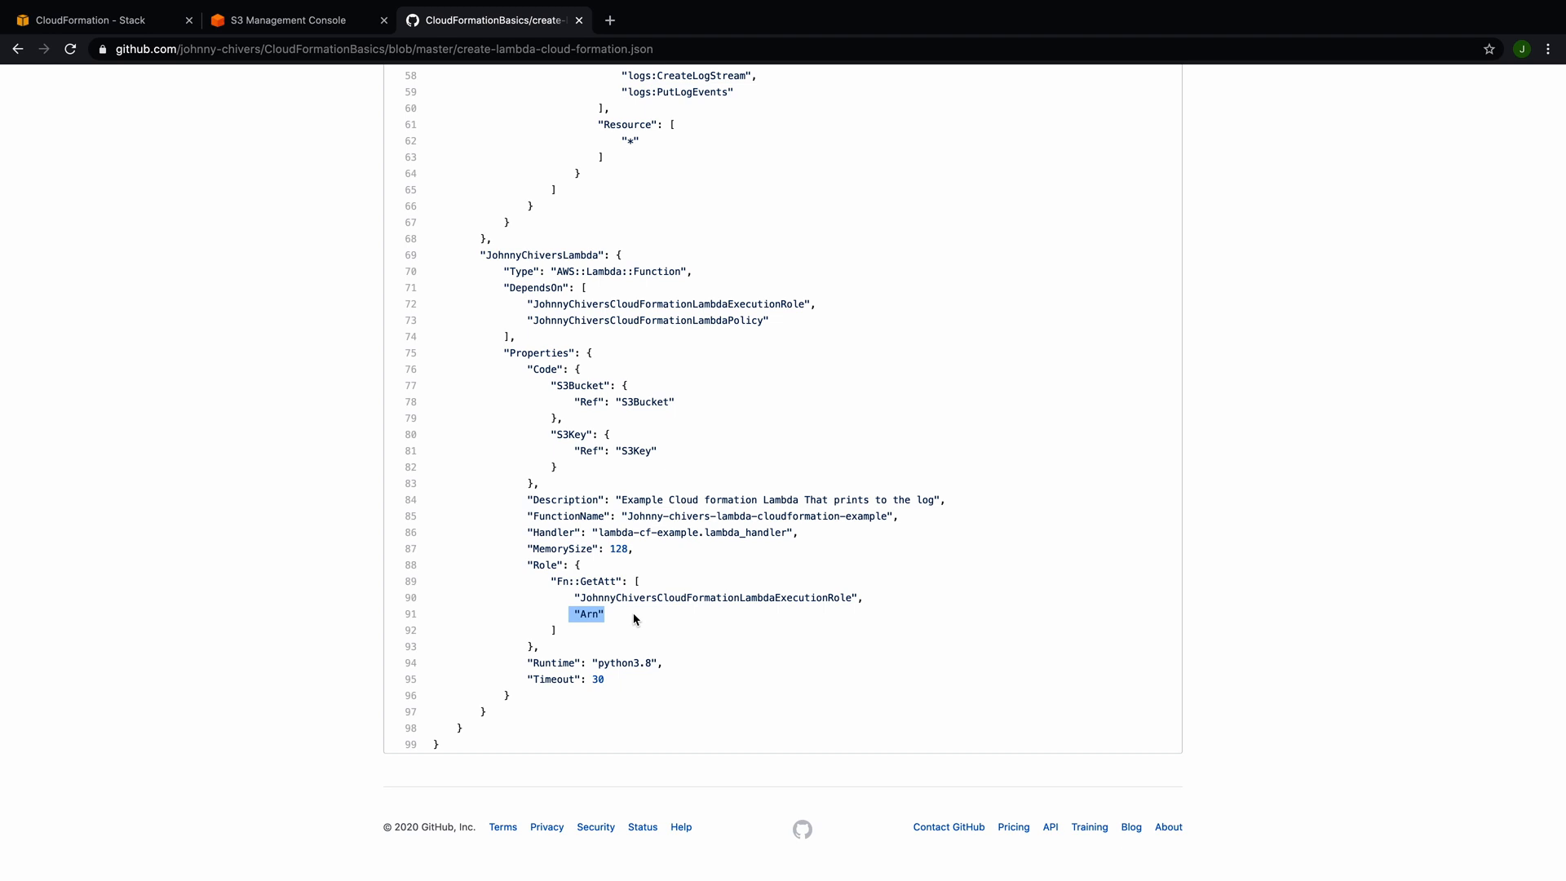
Step: Switch to the S3 console and copy the object URL of create-lambda-cloud-formation.json
click(271, 20)
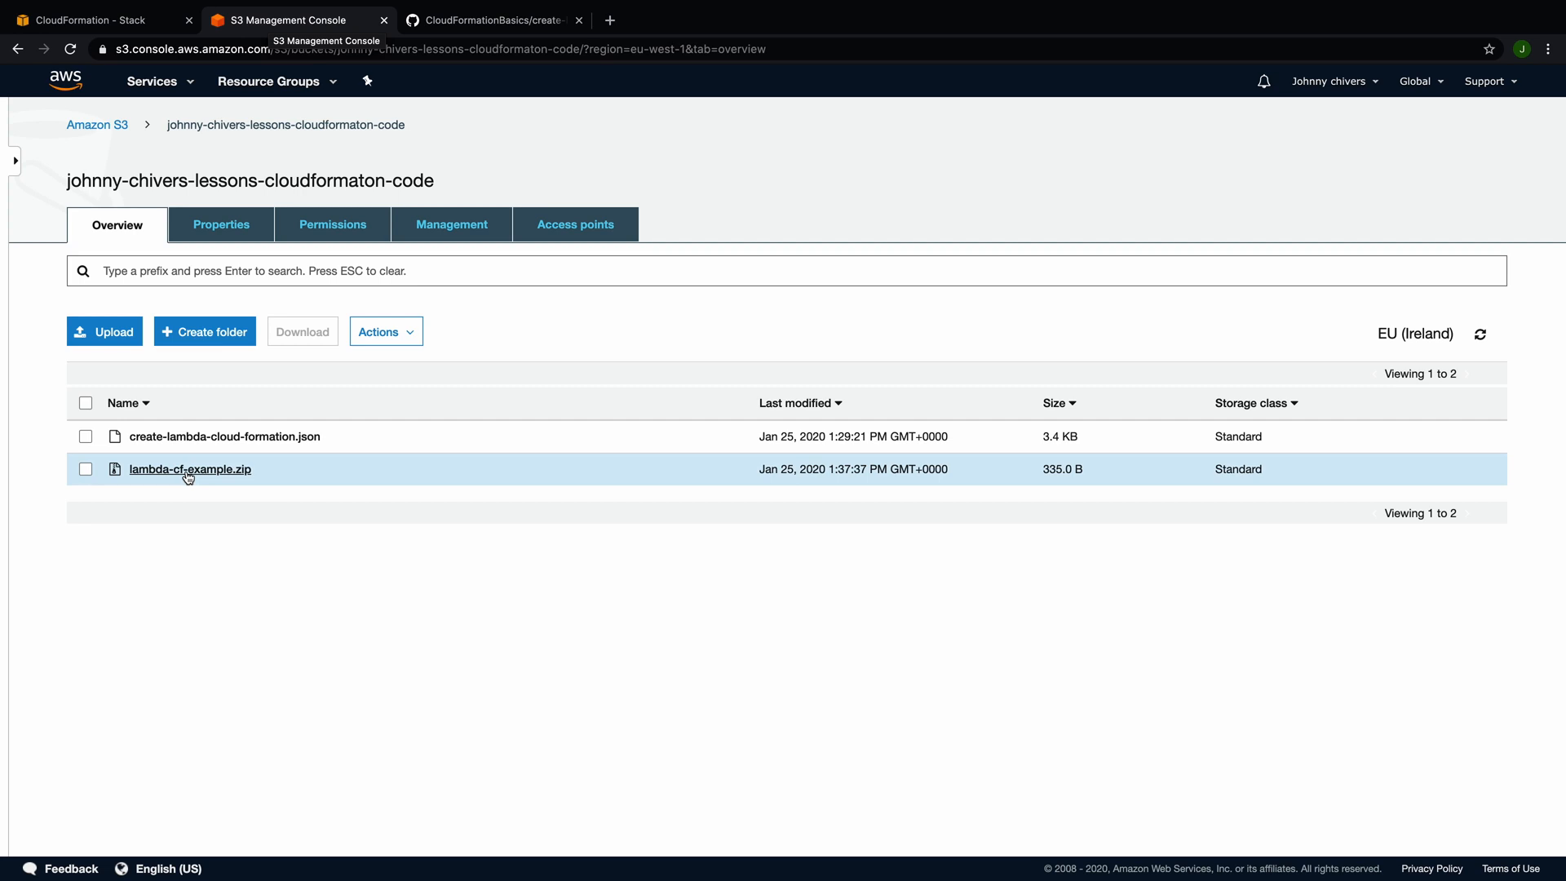
click(215, 436)
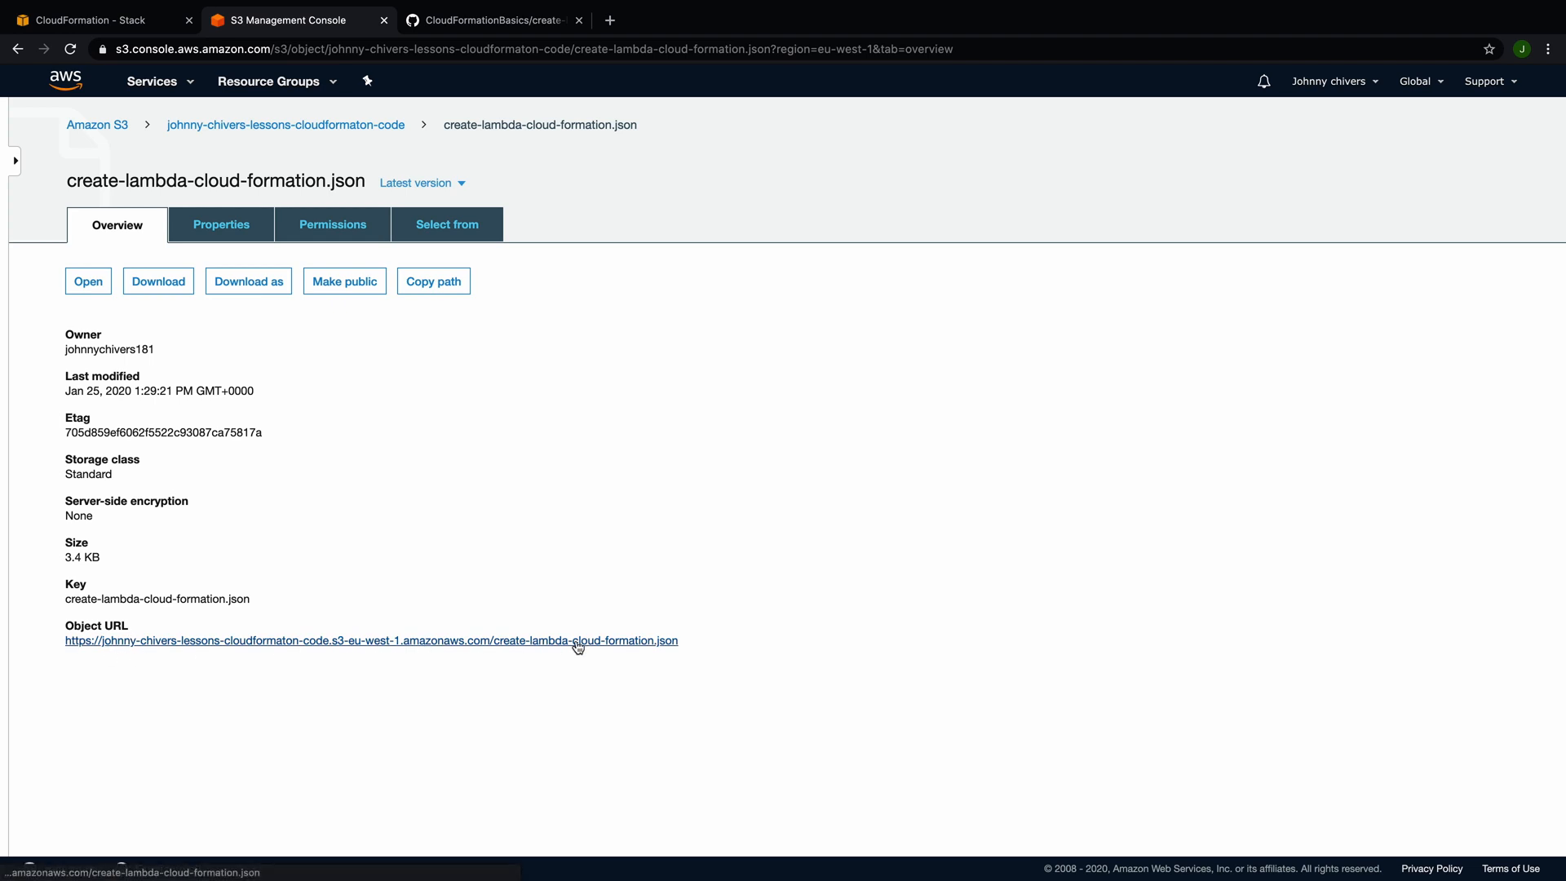
drag(724, 646, 56, 649)
key(ctrl+c)
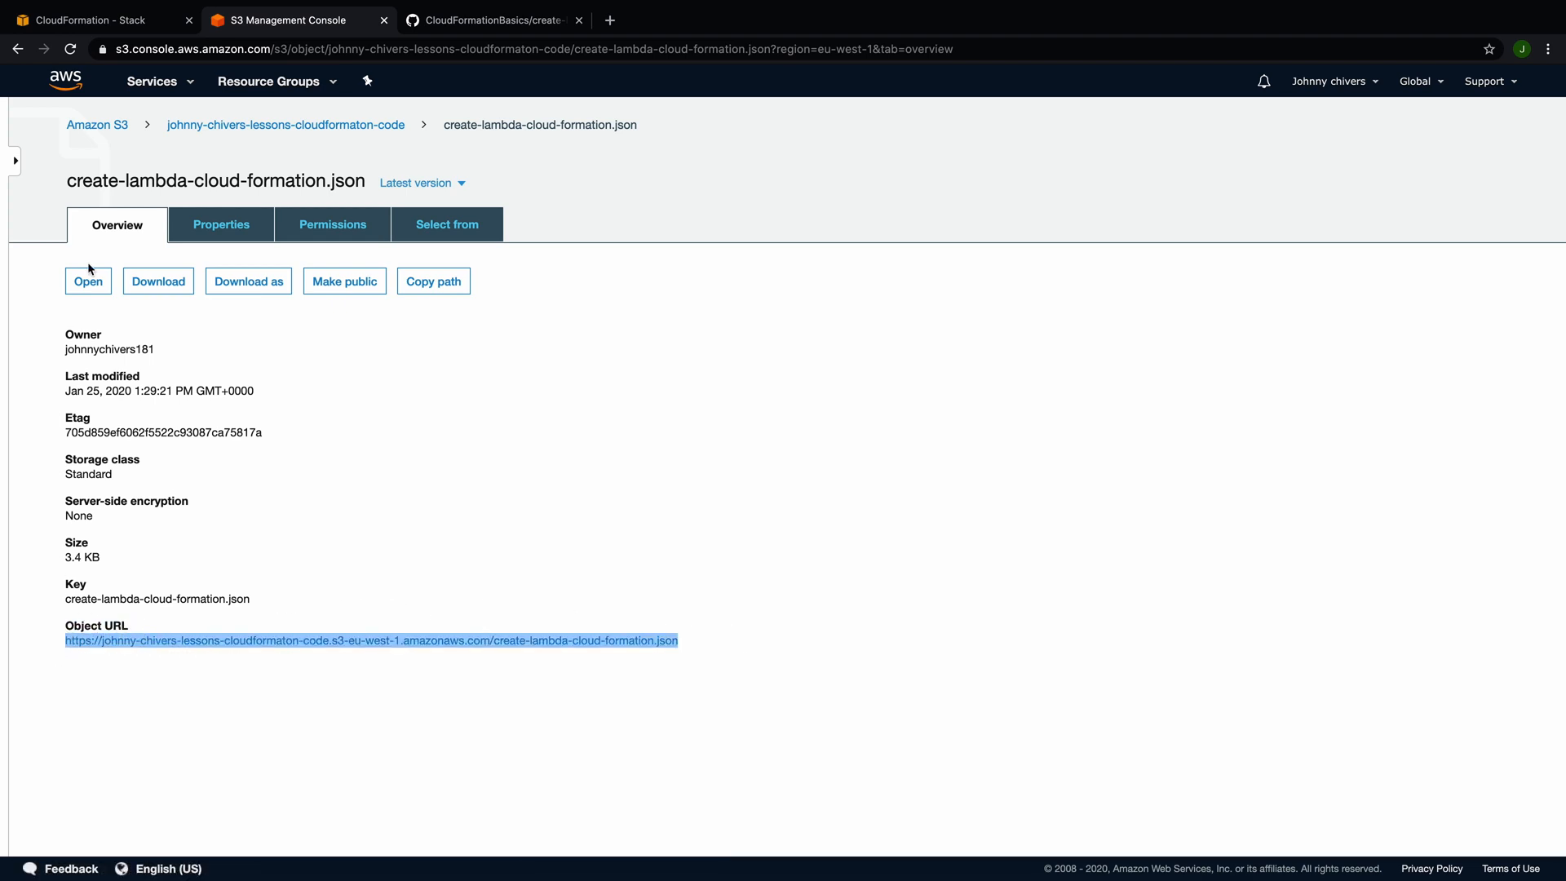
Step: Back in the CloudFormation stack creation, paste the copied object URL as the Amazon S3 template URL and continue to the stack details
click(111, 22)
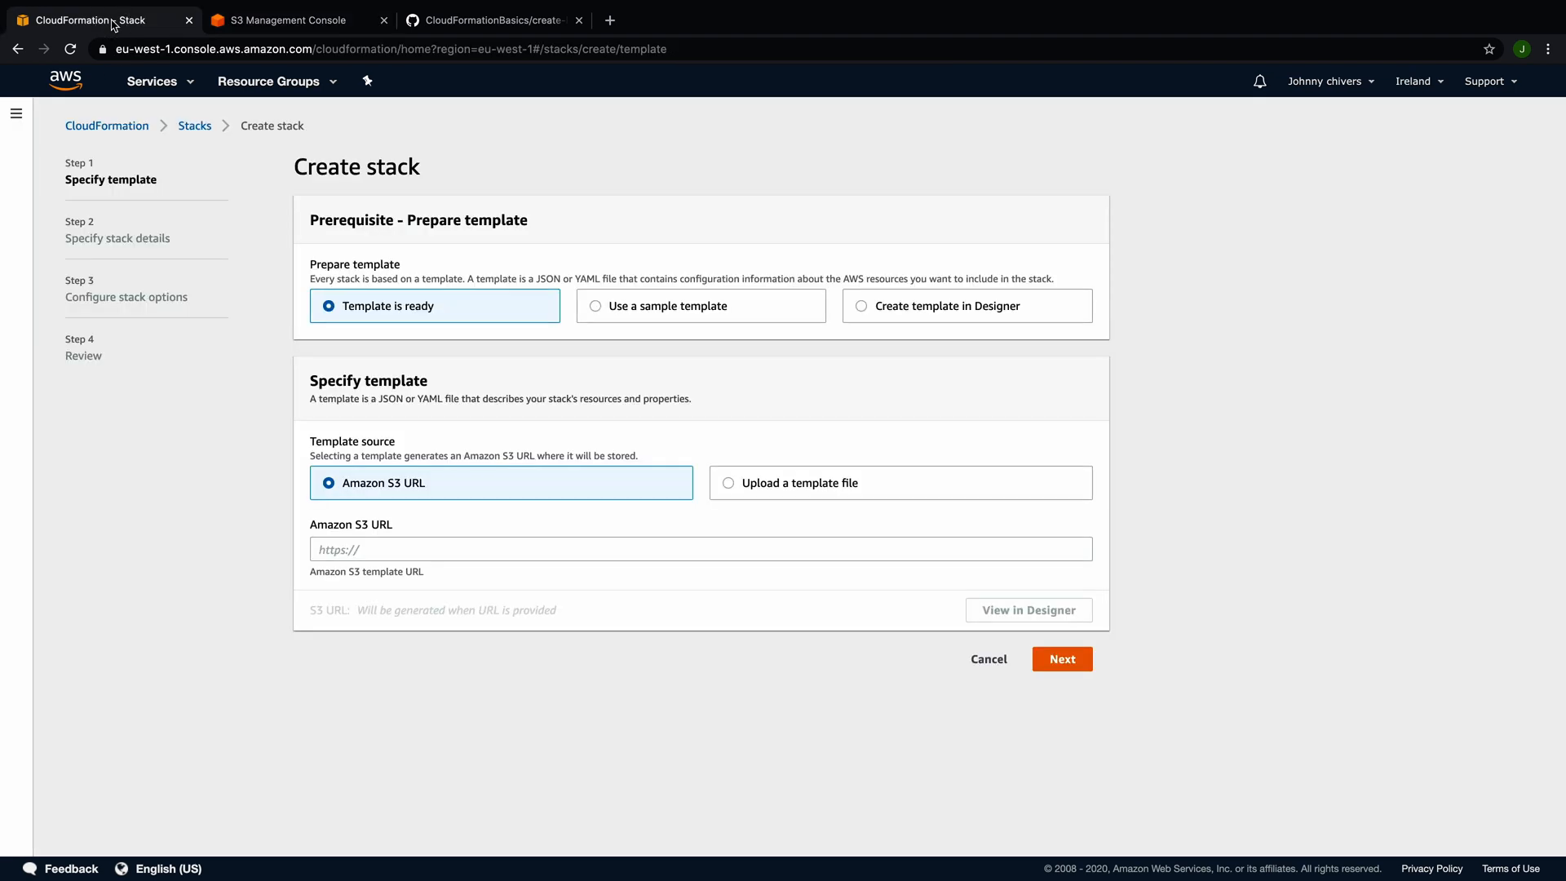
click(426, 543)
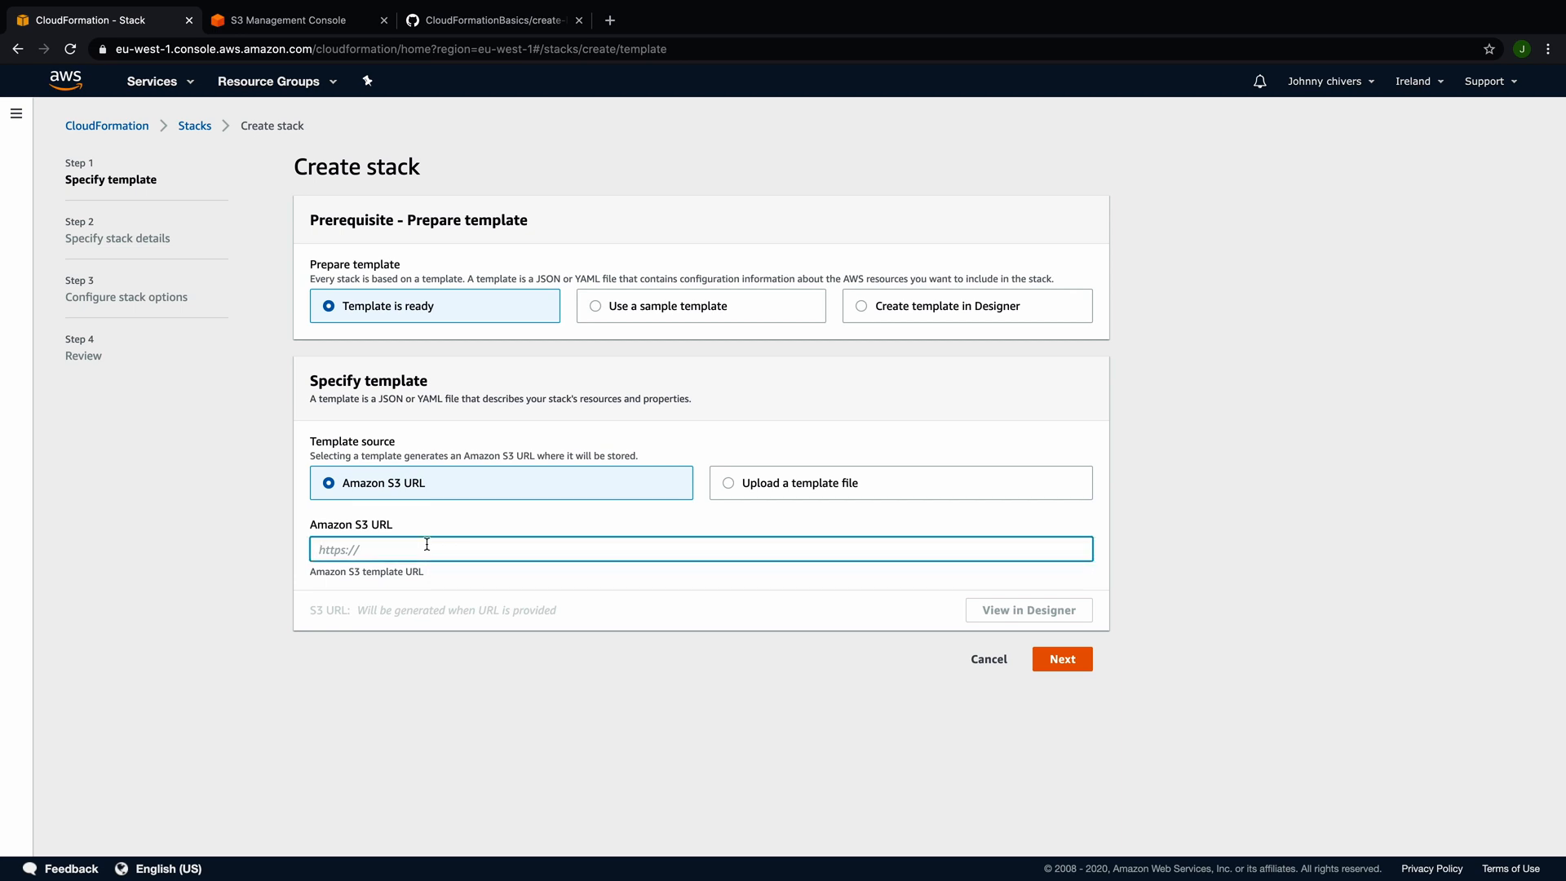
key(ctrl+v)
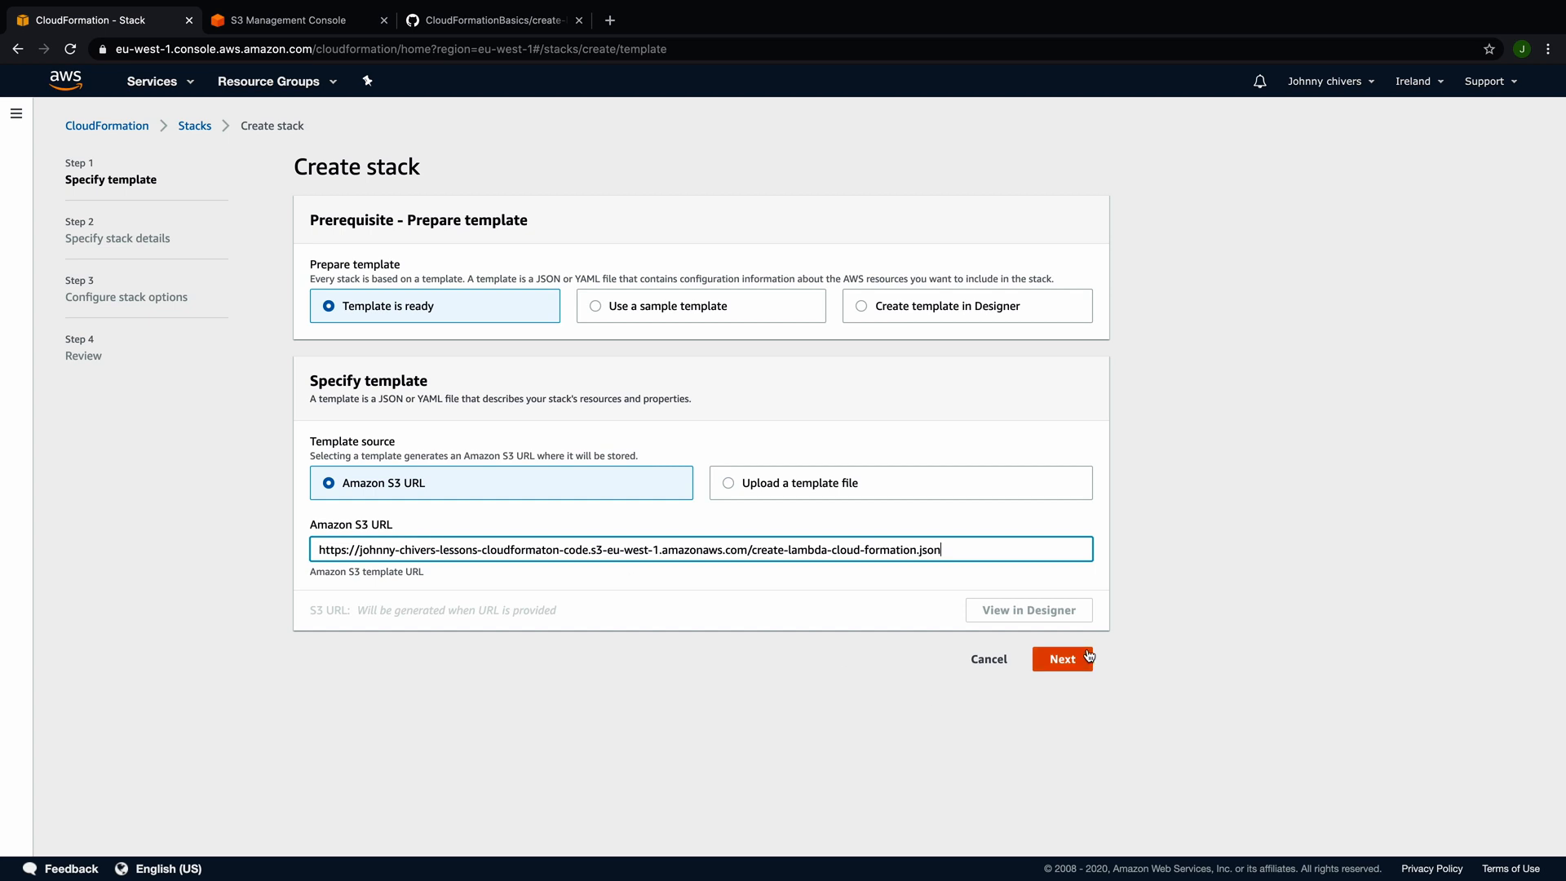
click(1064, 660)
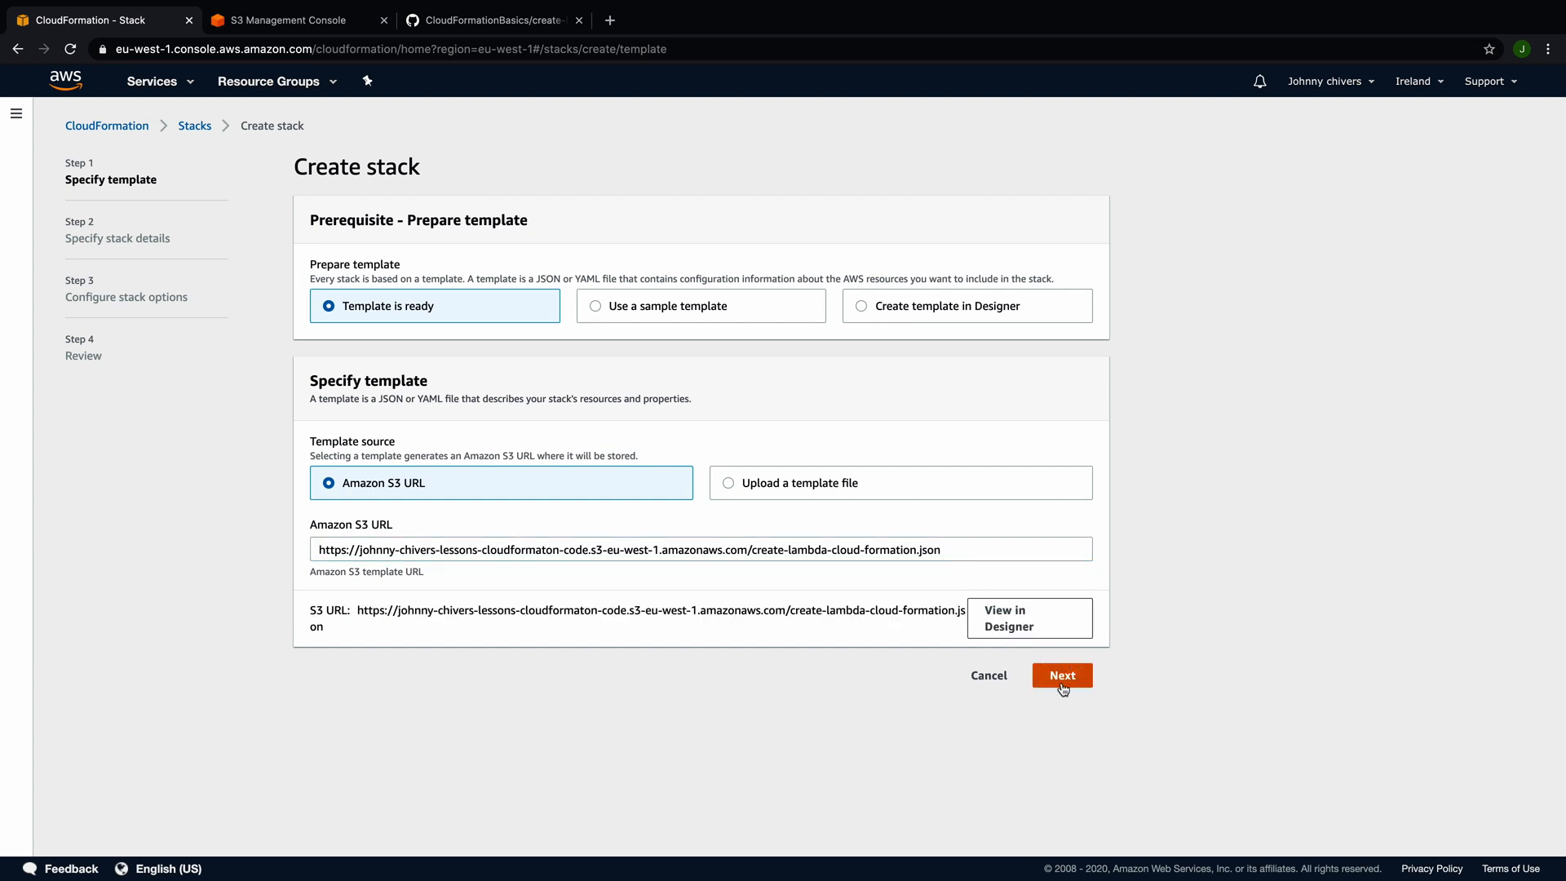
click(1062, 683)
Step: Name the stack with demo-cf- followed by the owner's hyphenated full name
click(452, 290)
text(demo)
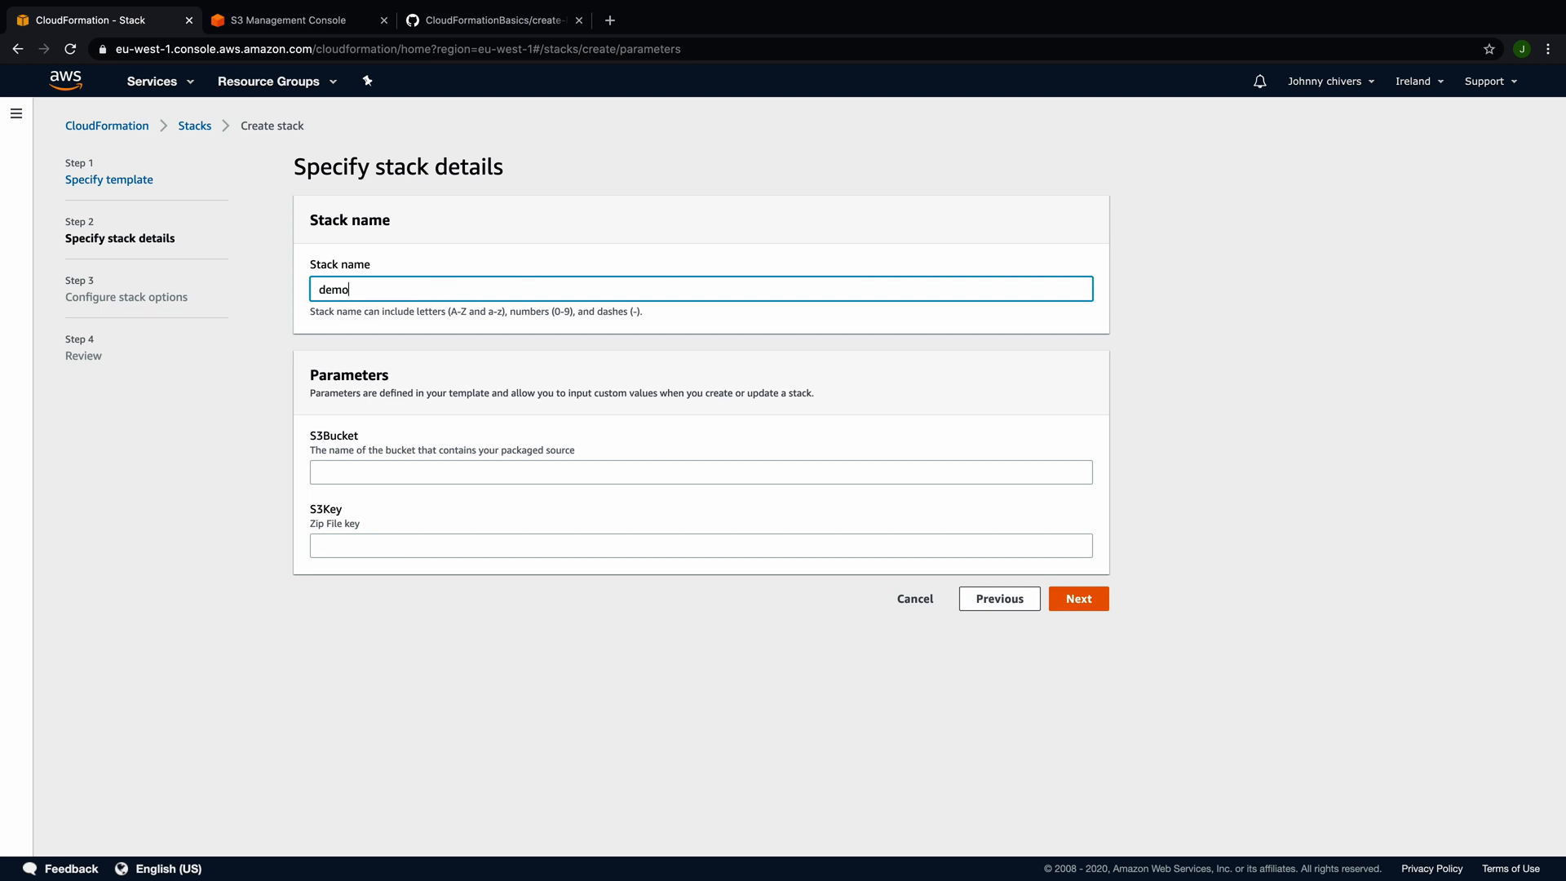
text(-cf-johnny-chivers)
Step: In the S3 console, open the lambda-cf-example.zip object and copy the name of its bucket from the object's path
click(460, 476)
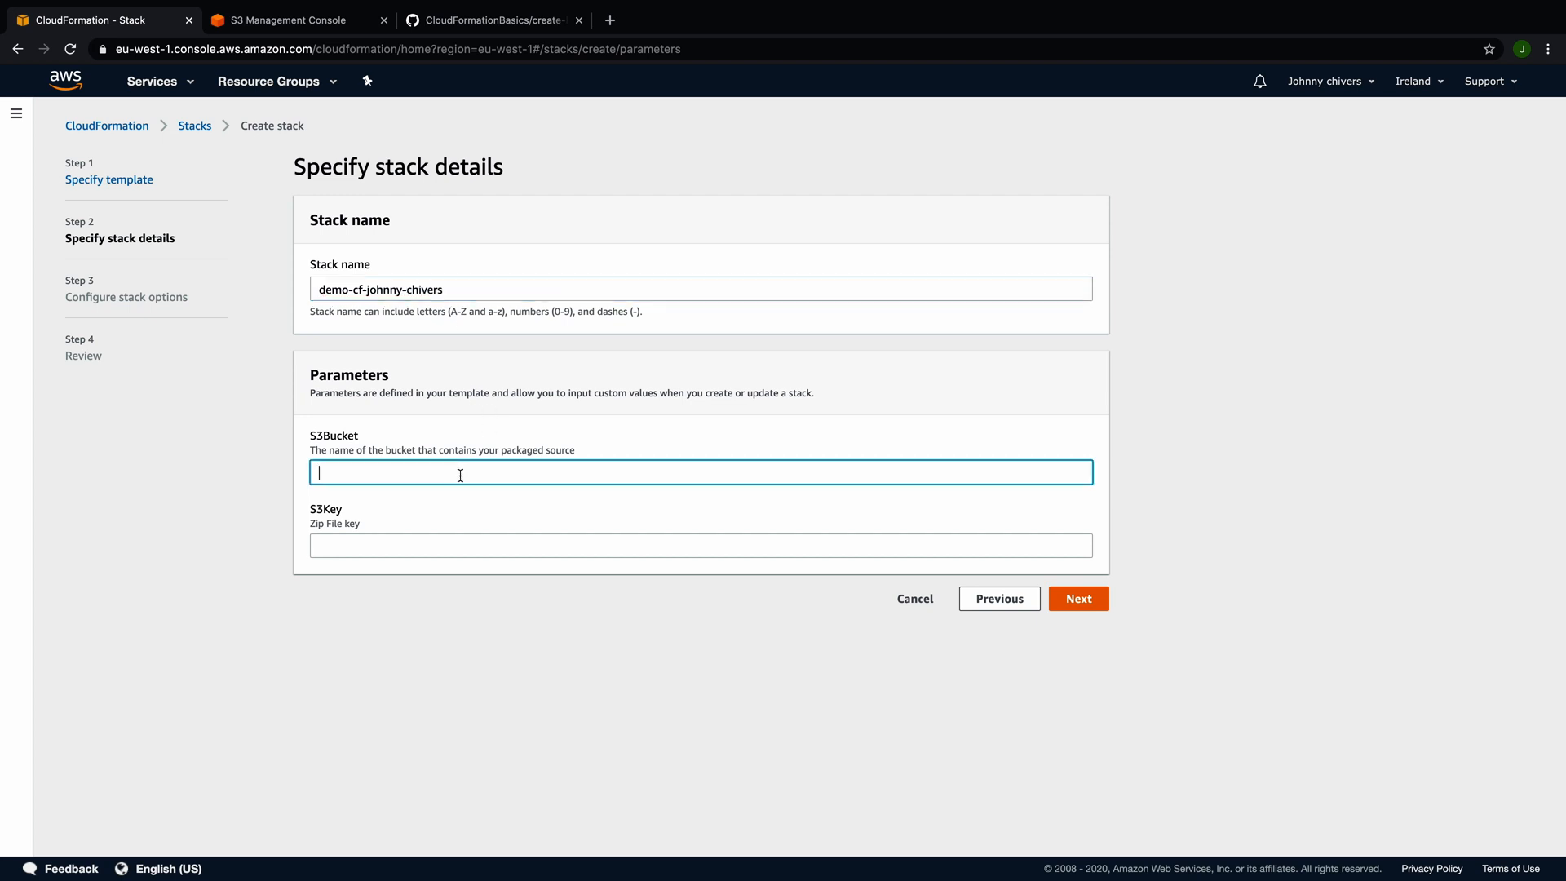
click(285, 31)
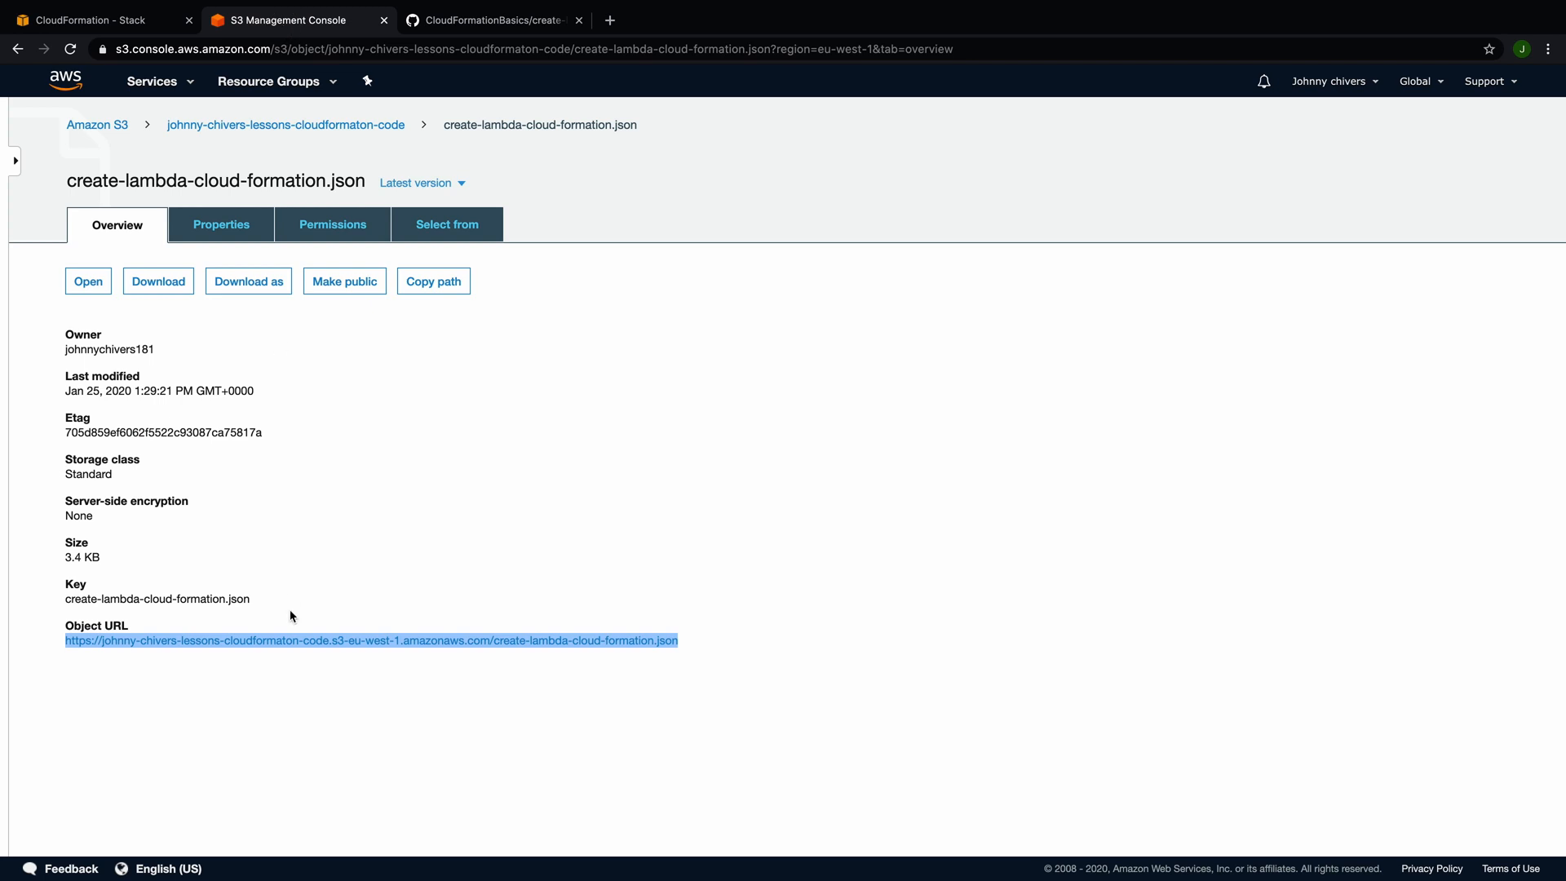
click(18, 49)
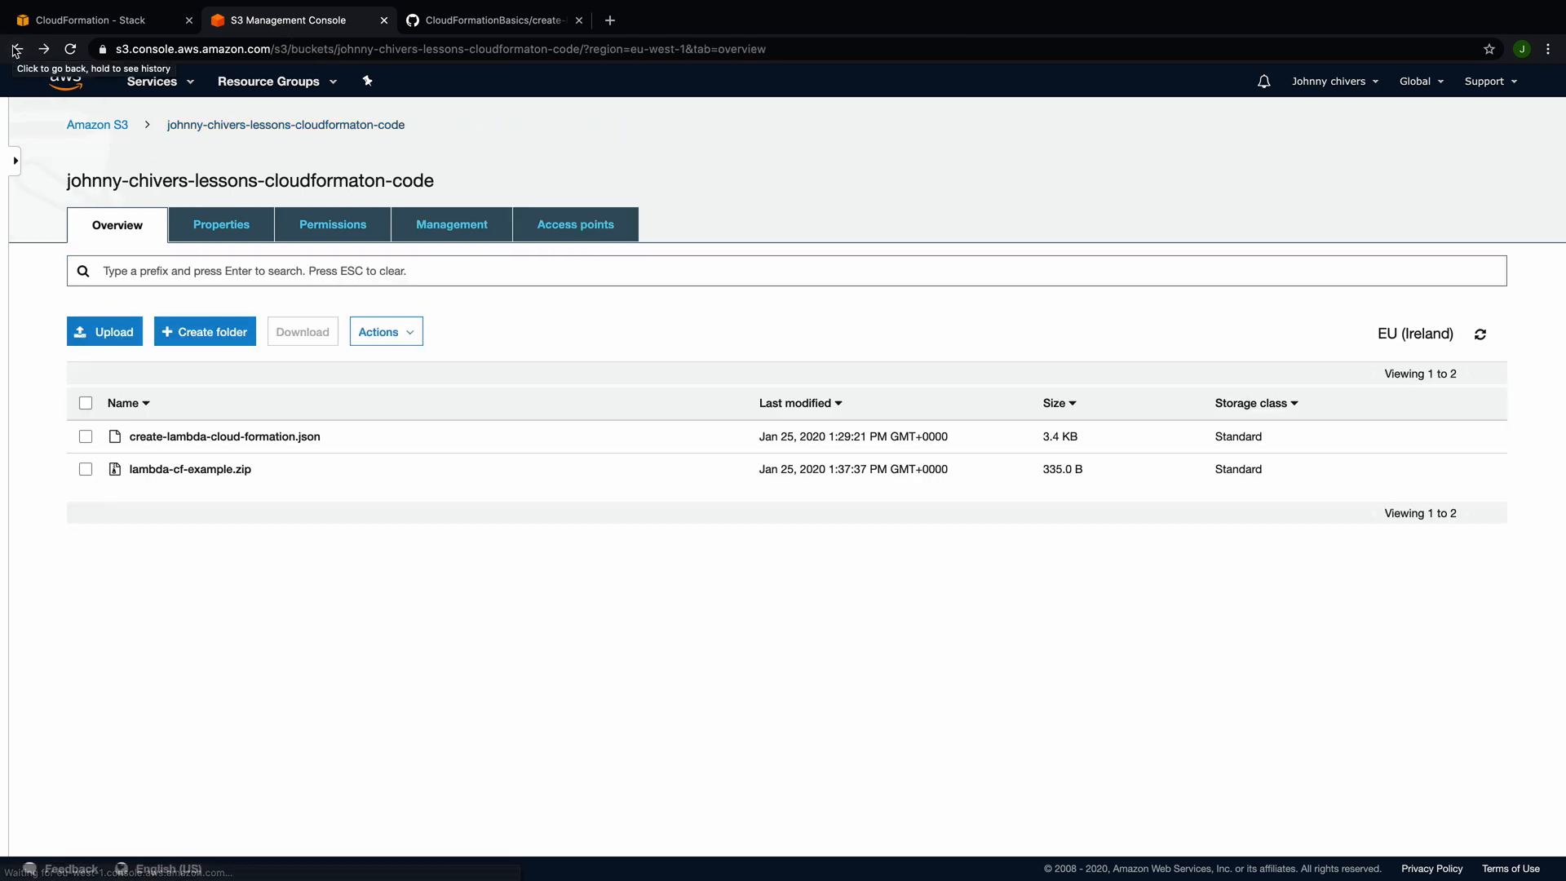
click(223, 471)
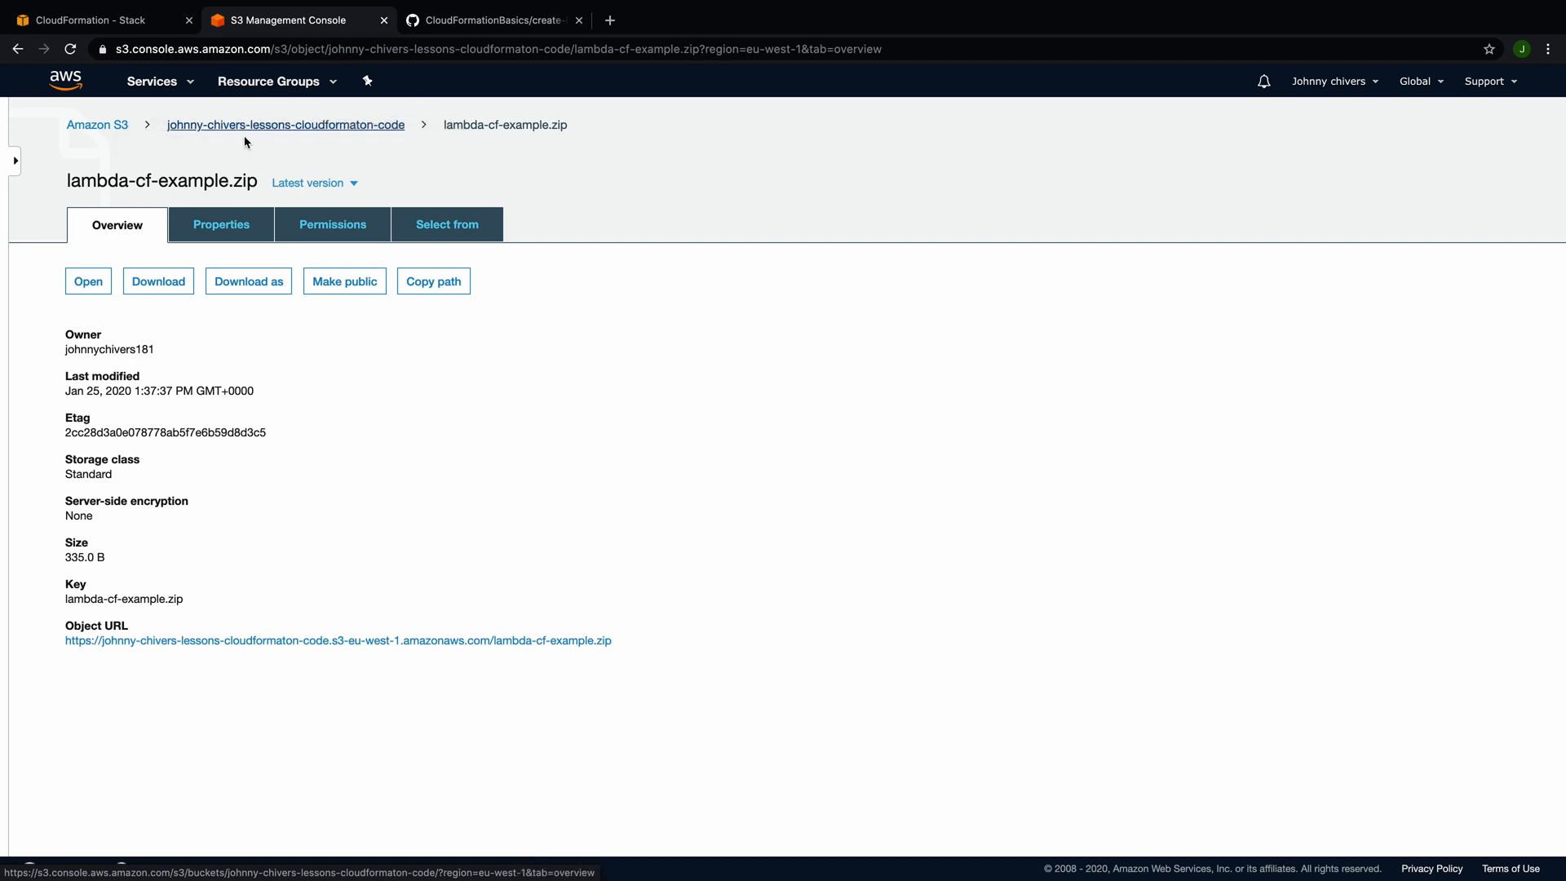
click(155, 126)
drag(154, 127, 297, 132)
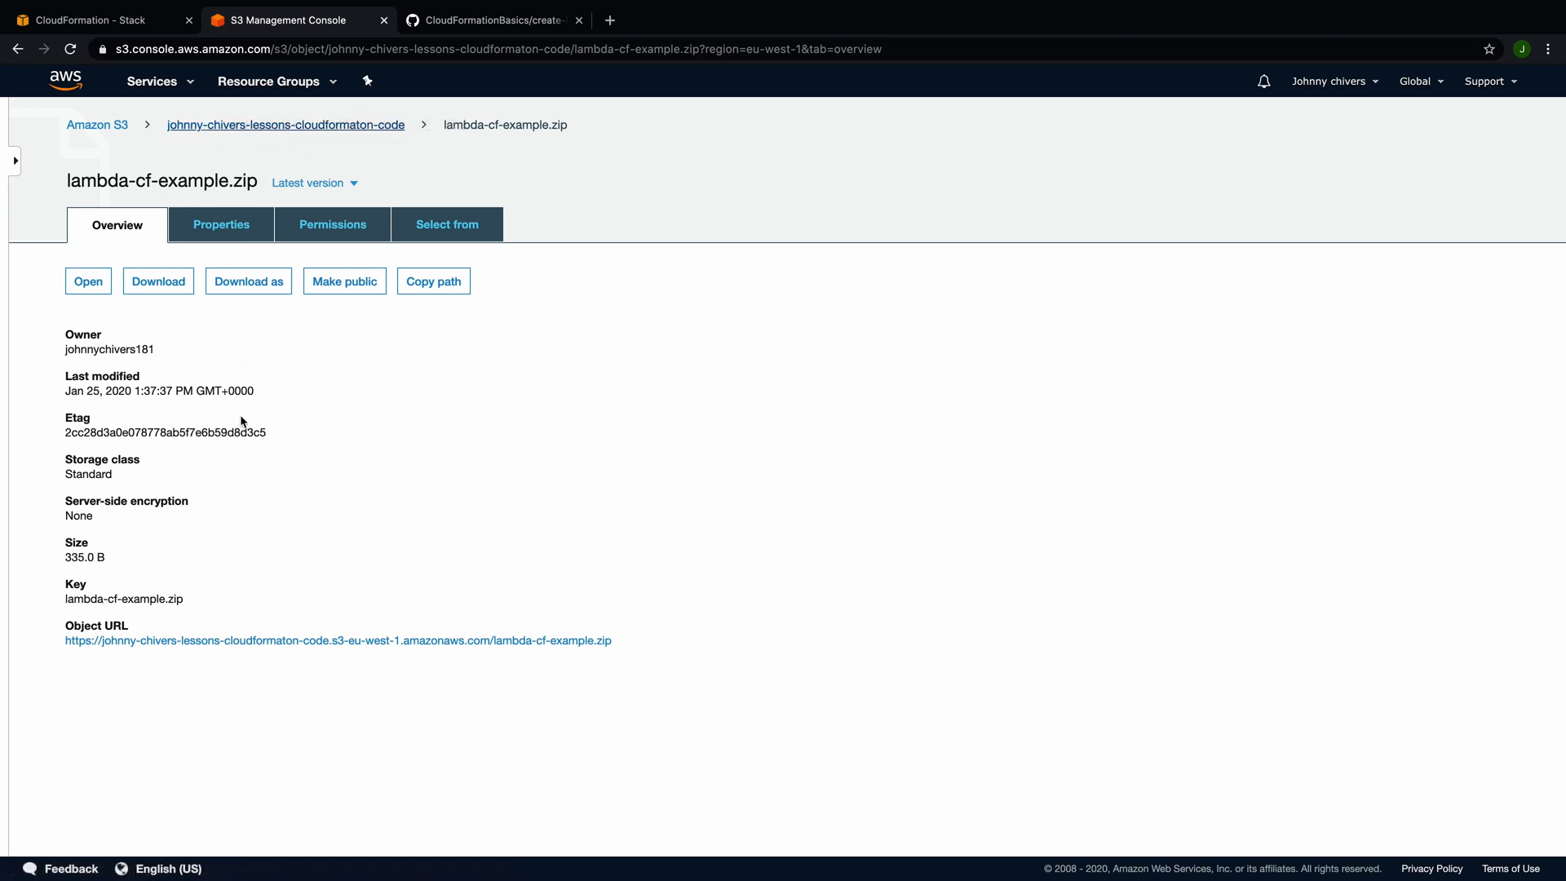
drag(155, 128, 325, 140)
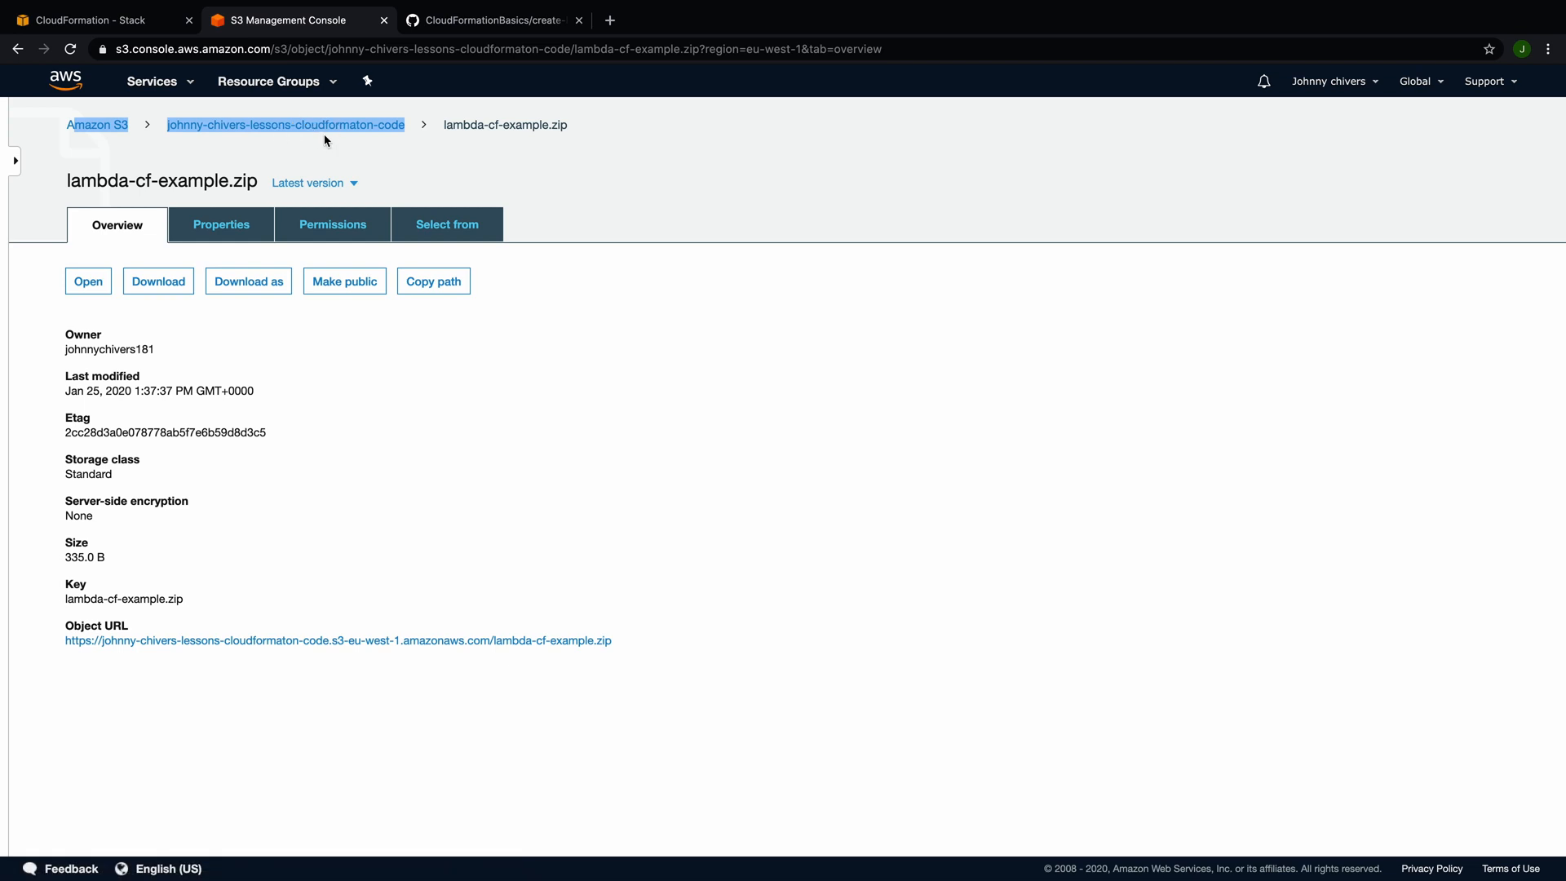
Step: Back in the CloudFormation stack details, paste the copied text as the S3Bucket parameter and trim it to just the bucket name
click(142, 23)
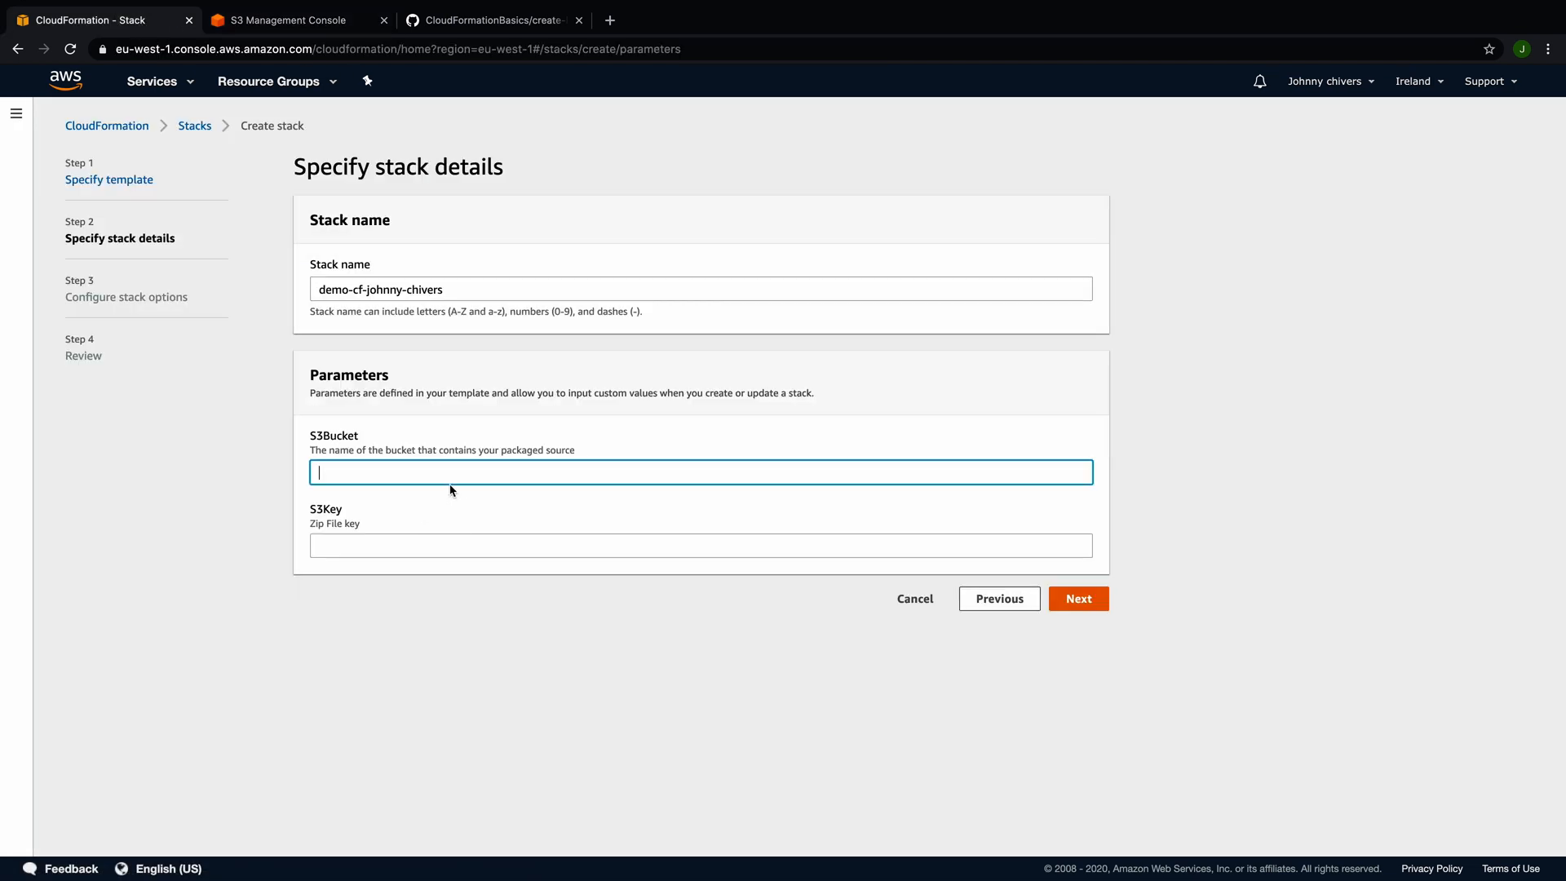
text(mazonS3/johnny-chivers-lessons-cloudformaton-code)
key(BackSpace)
key(BackSpace)
key(BackSpace)
key(BackSpace)
key(BackSpace)
key(BackSpace)
key(BackSpace)
key(Delete)
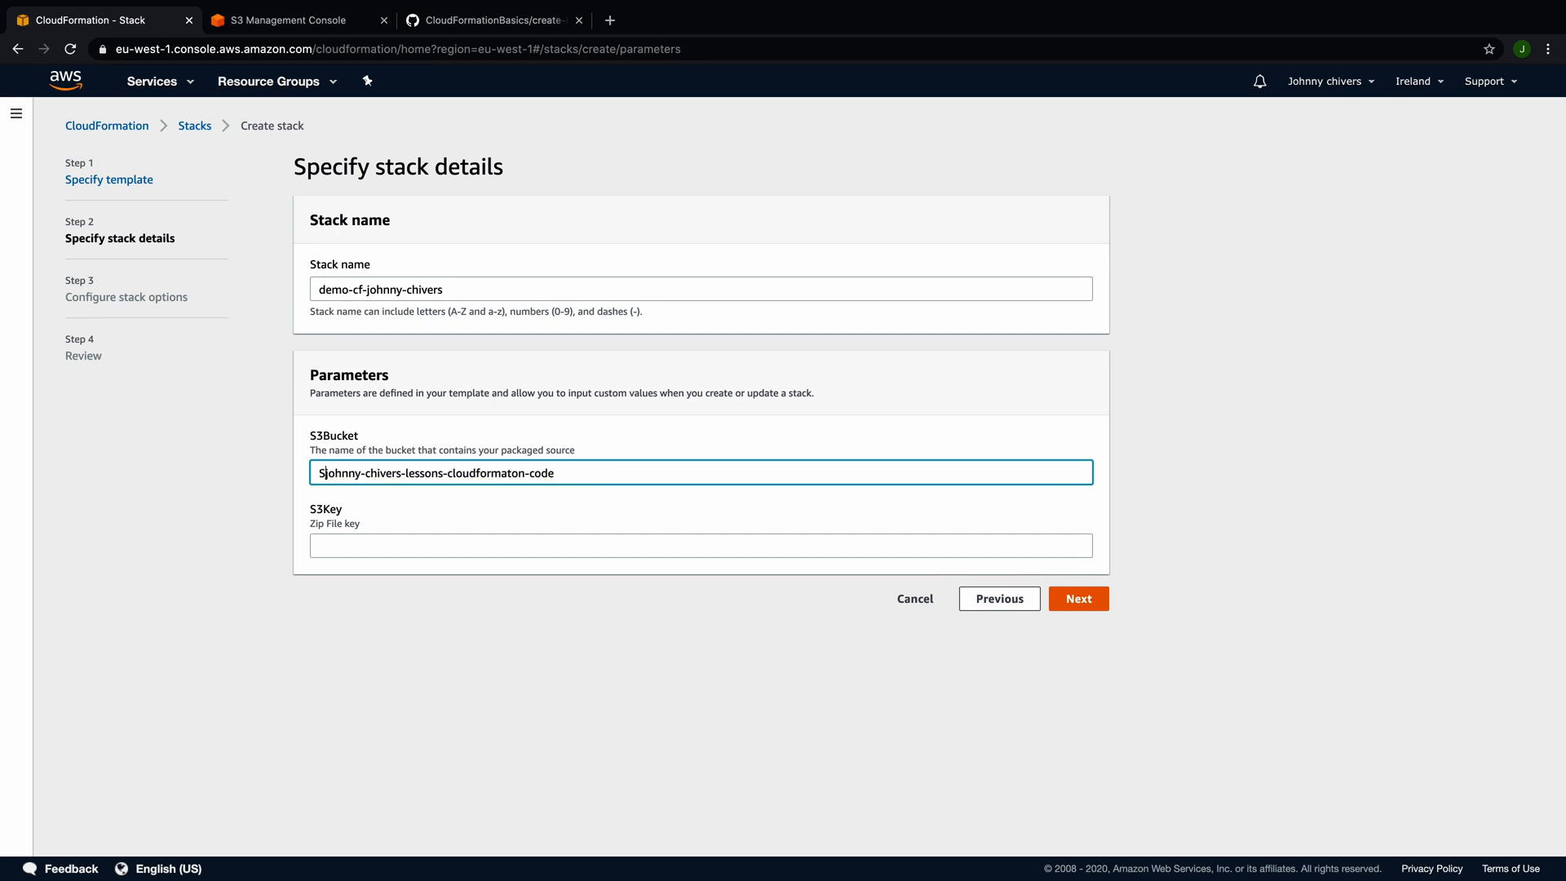
Step: Copy the object name lambda-cf-example.zip from the S3 console into the stack's S3Key parameter and continue to the stack options
click(311, 22)
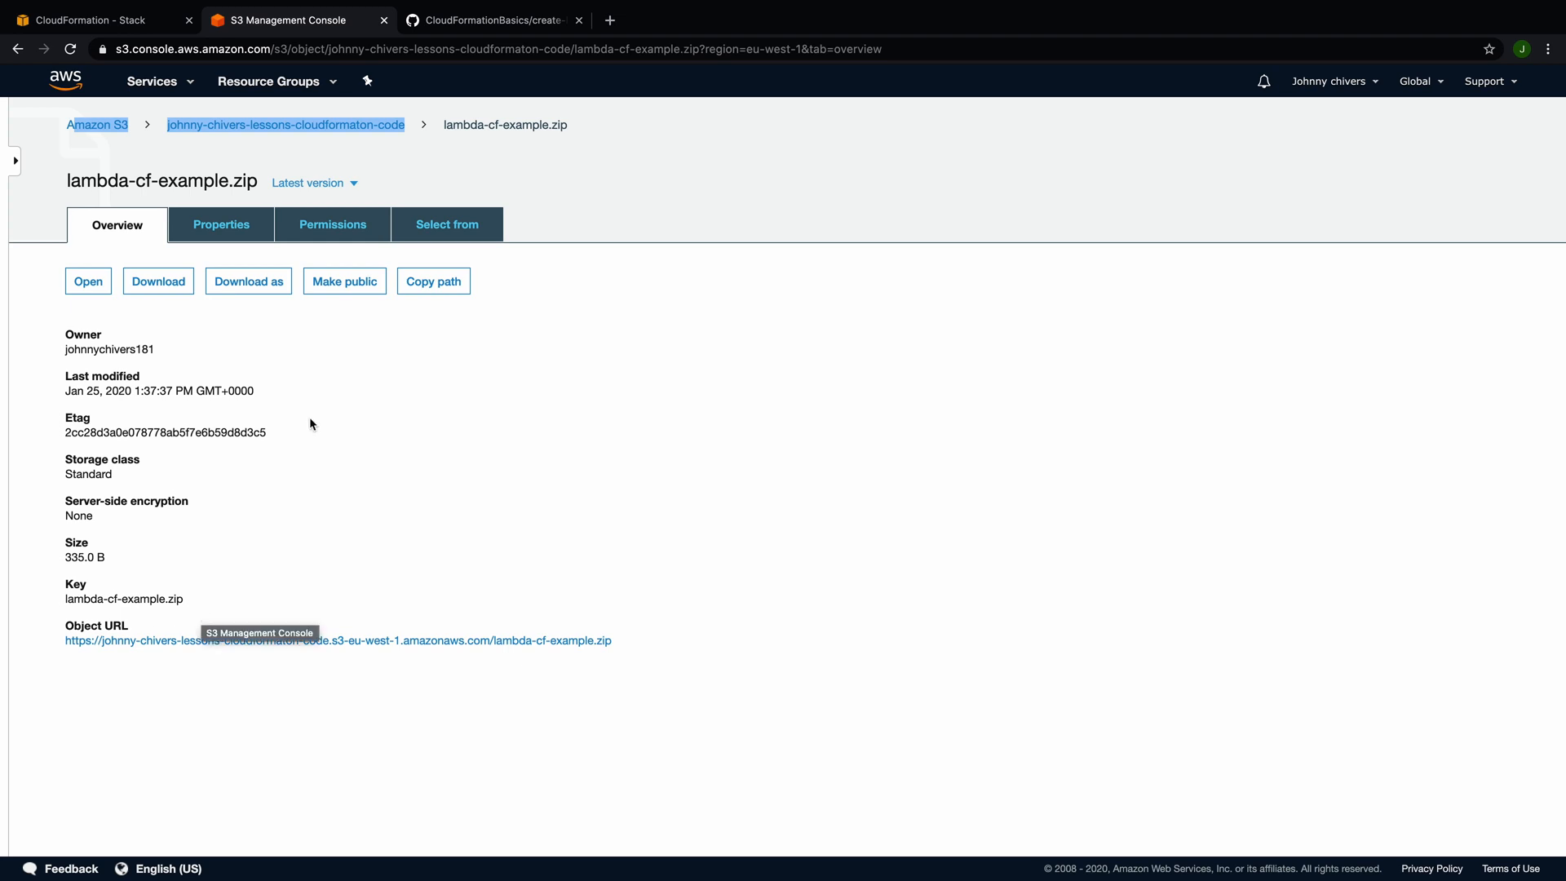
drag(59, 187, 256, 177)
key(super+c)
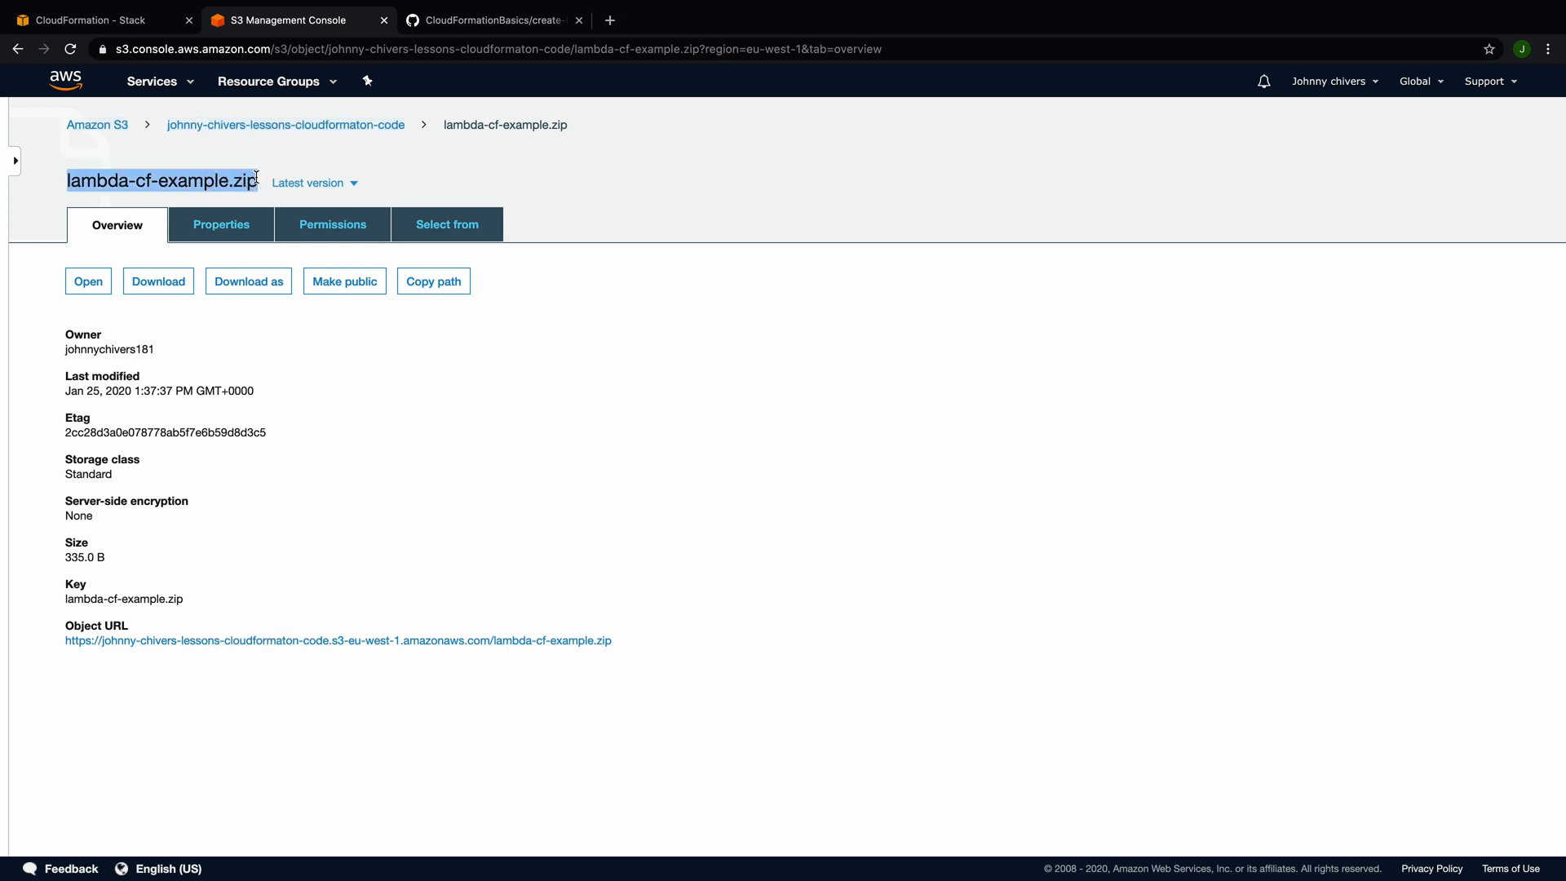
click(130, 22)
click(447, 548)
key(super+v)
click(630, 677)
click(1073, 601)
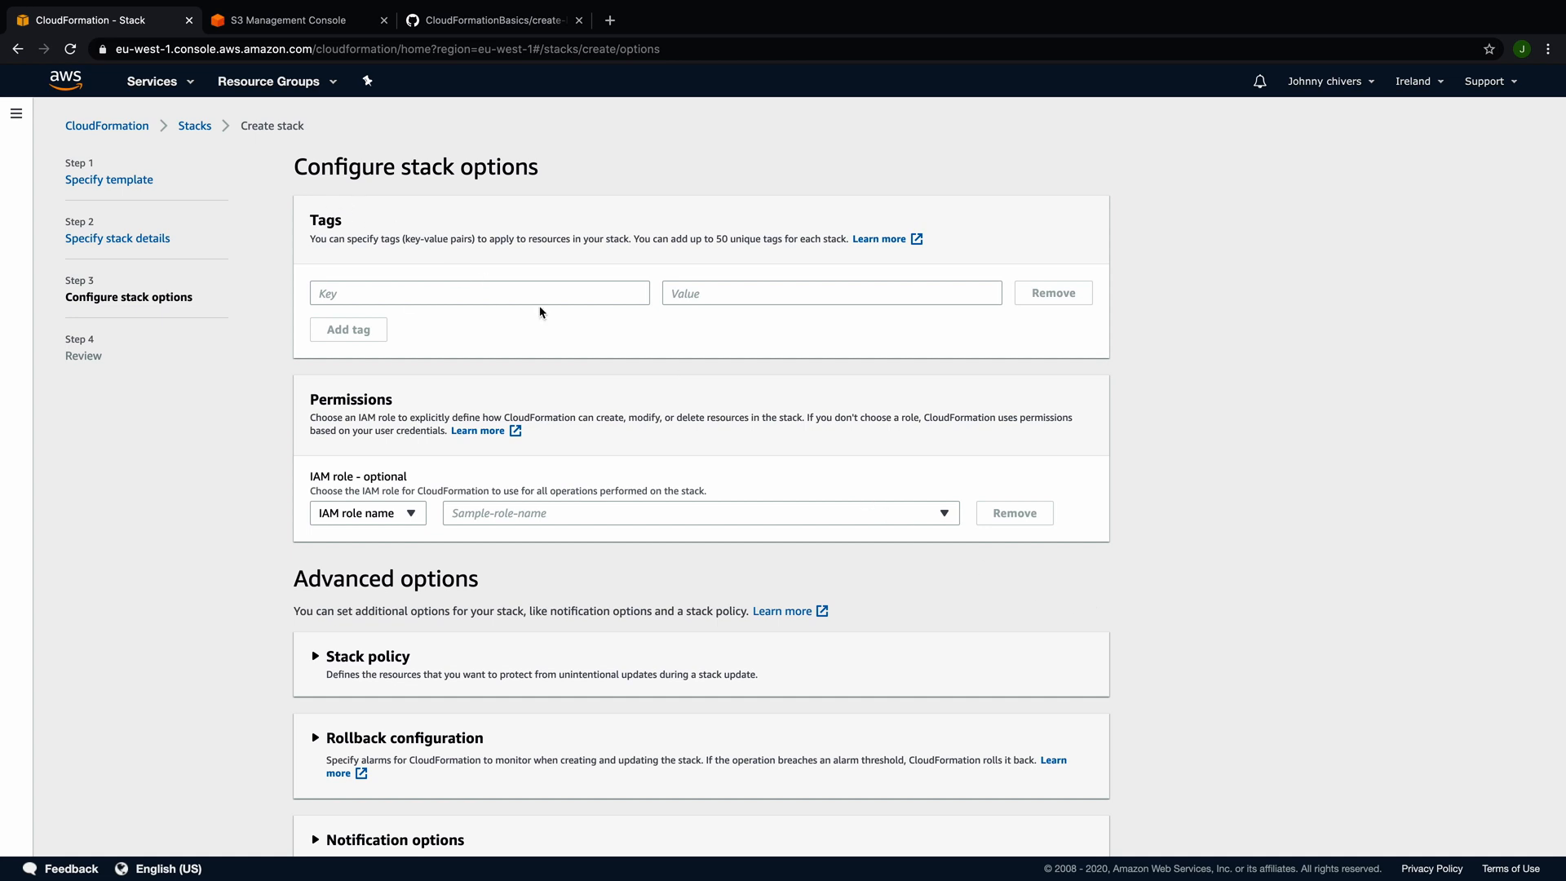
Step: Assign the CloudFormation_full_access IAM role to the stack and continue to the review
scroll(575, 330, down, 3)
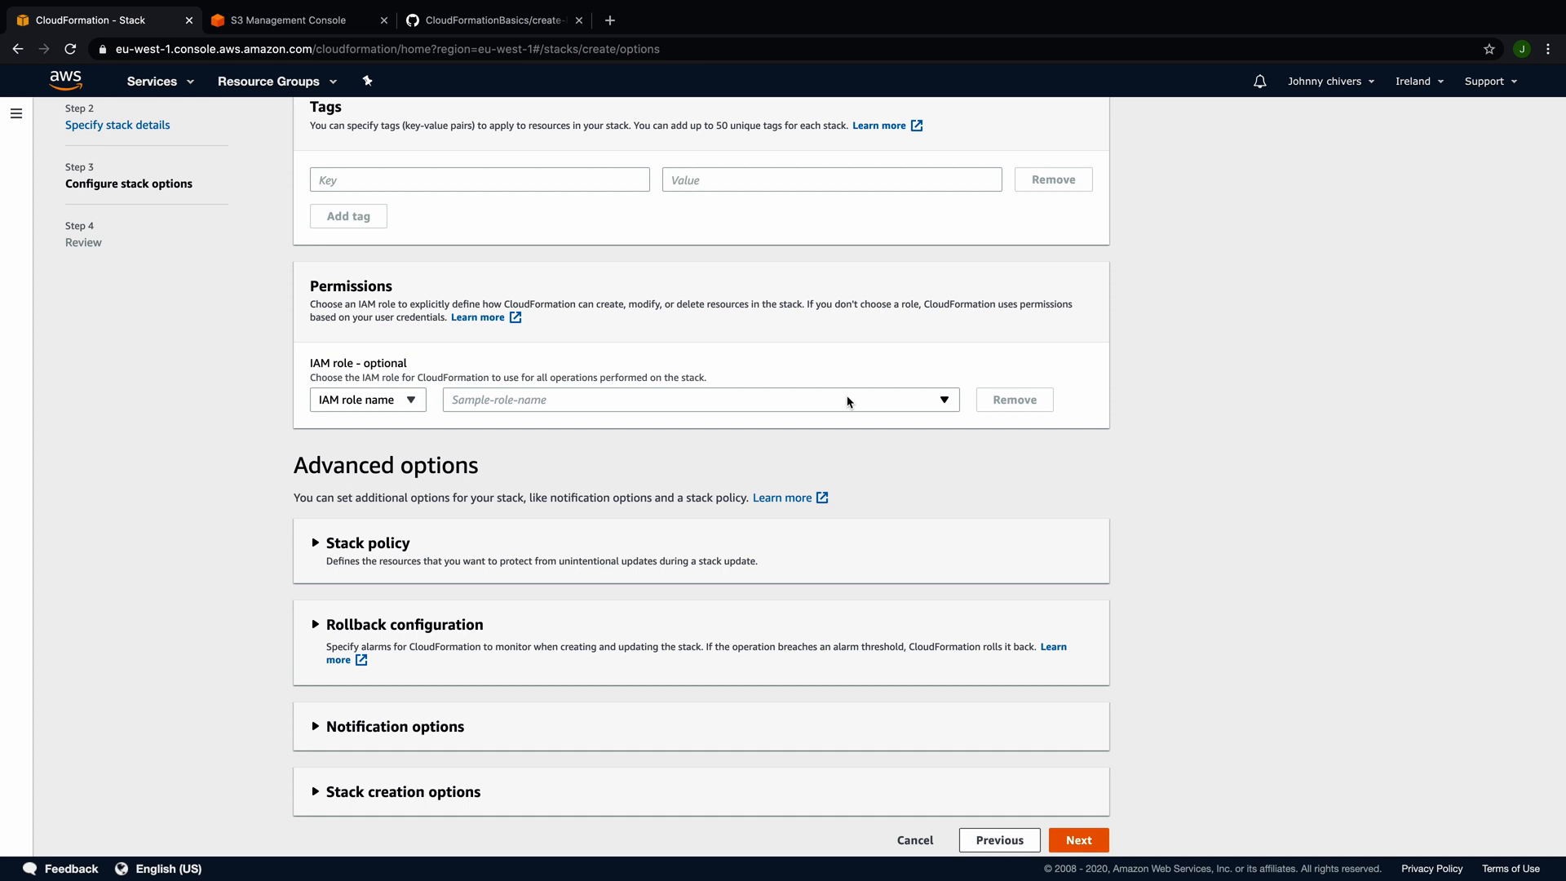
click(930, 398)
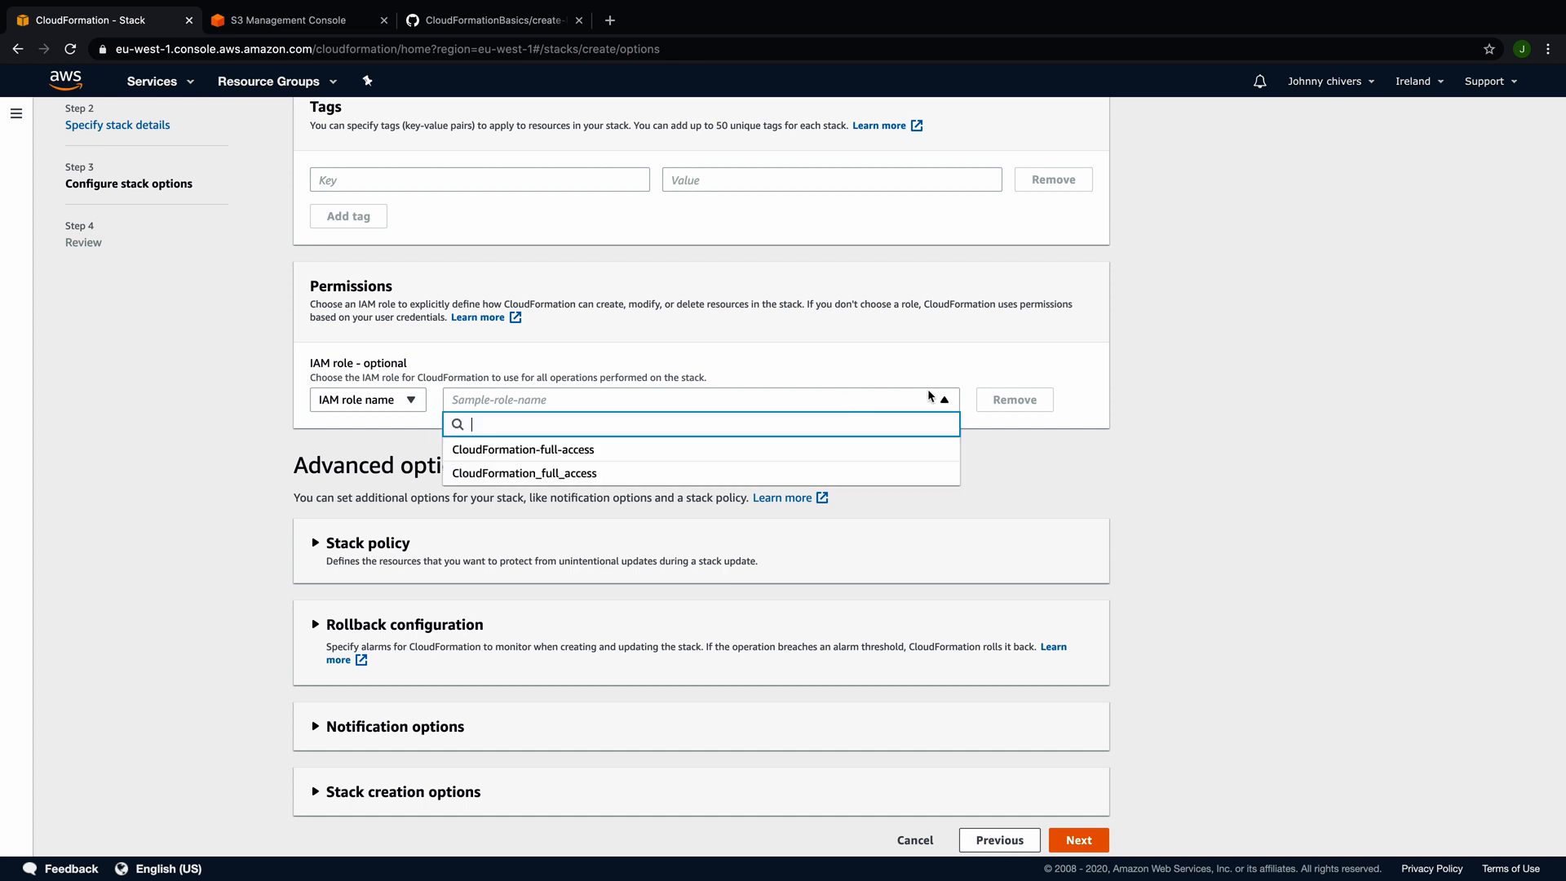
click(812, 471)
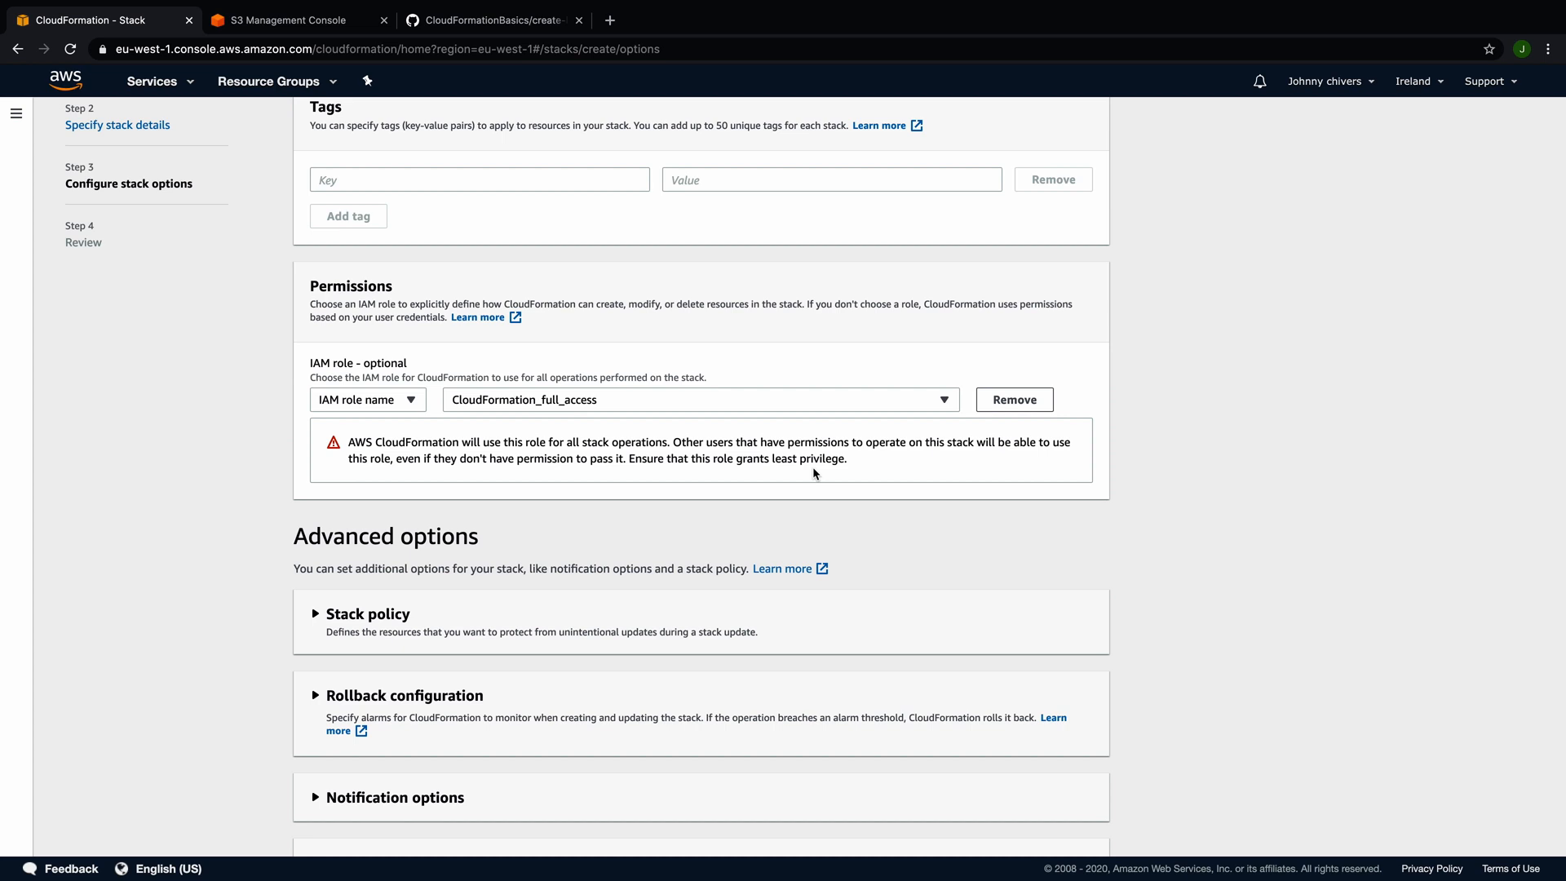
scroll(813, 469, down, 1)
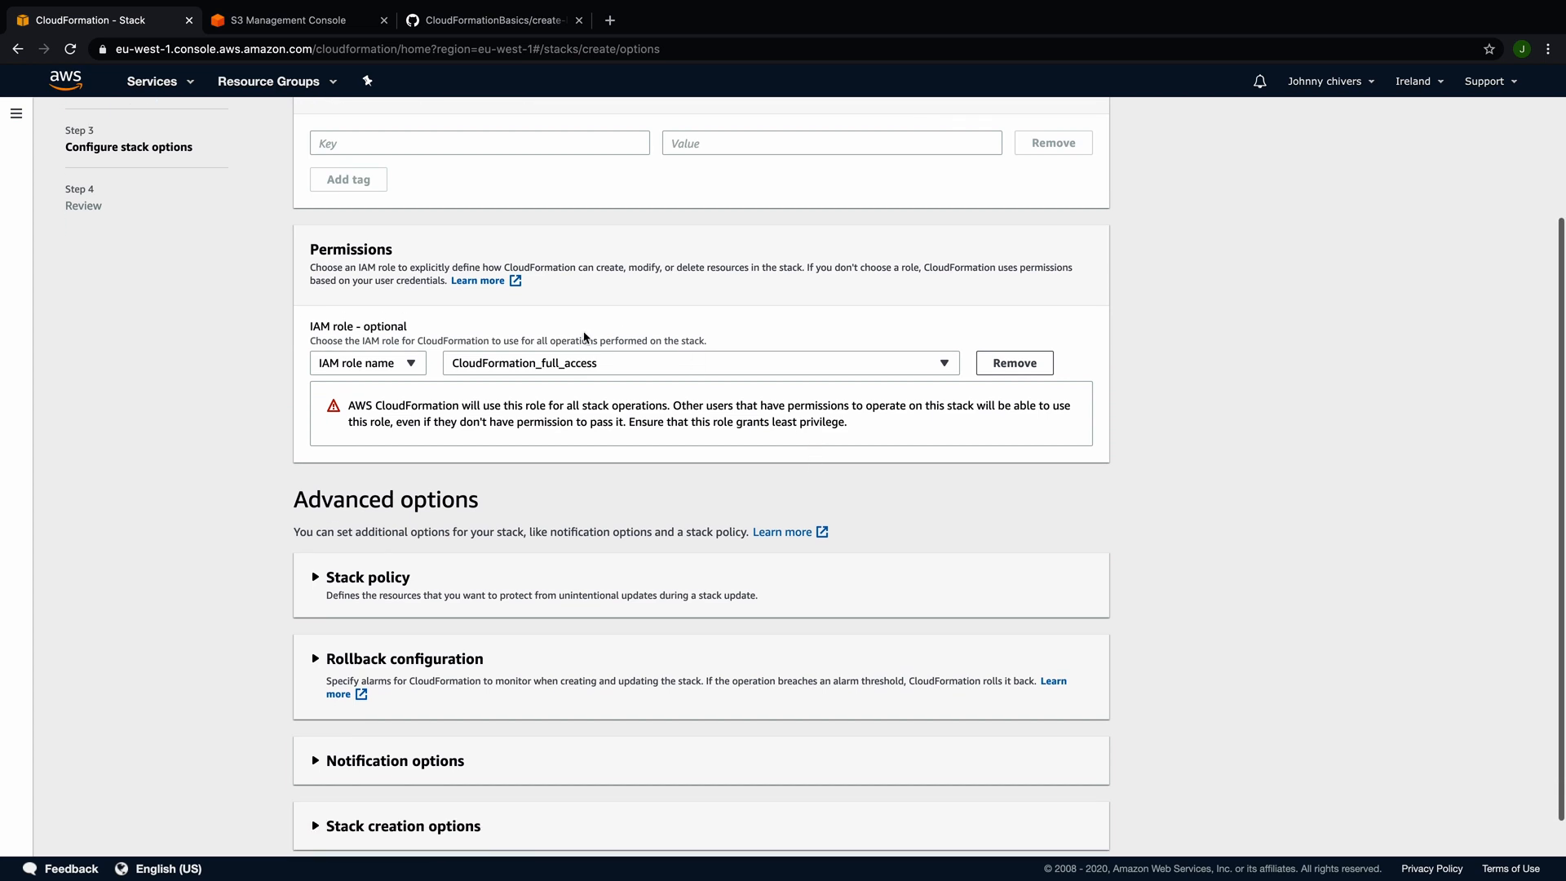
scroll(668, 397, down, 1)
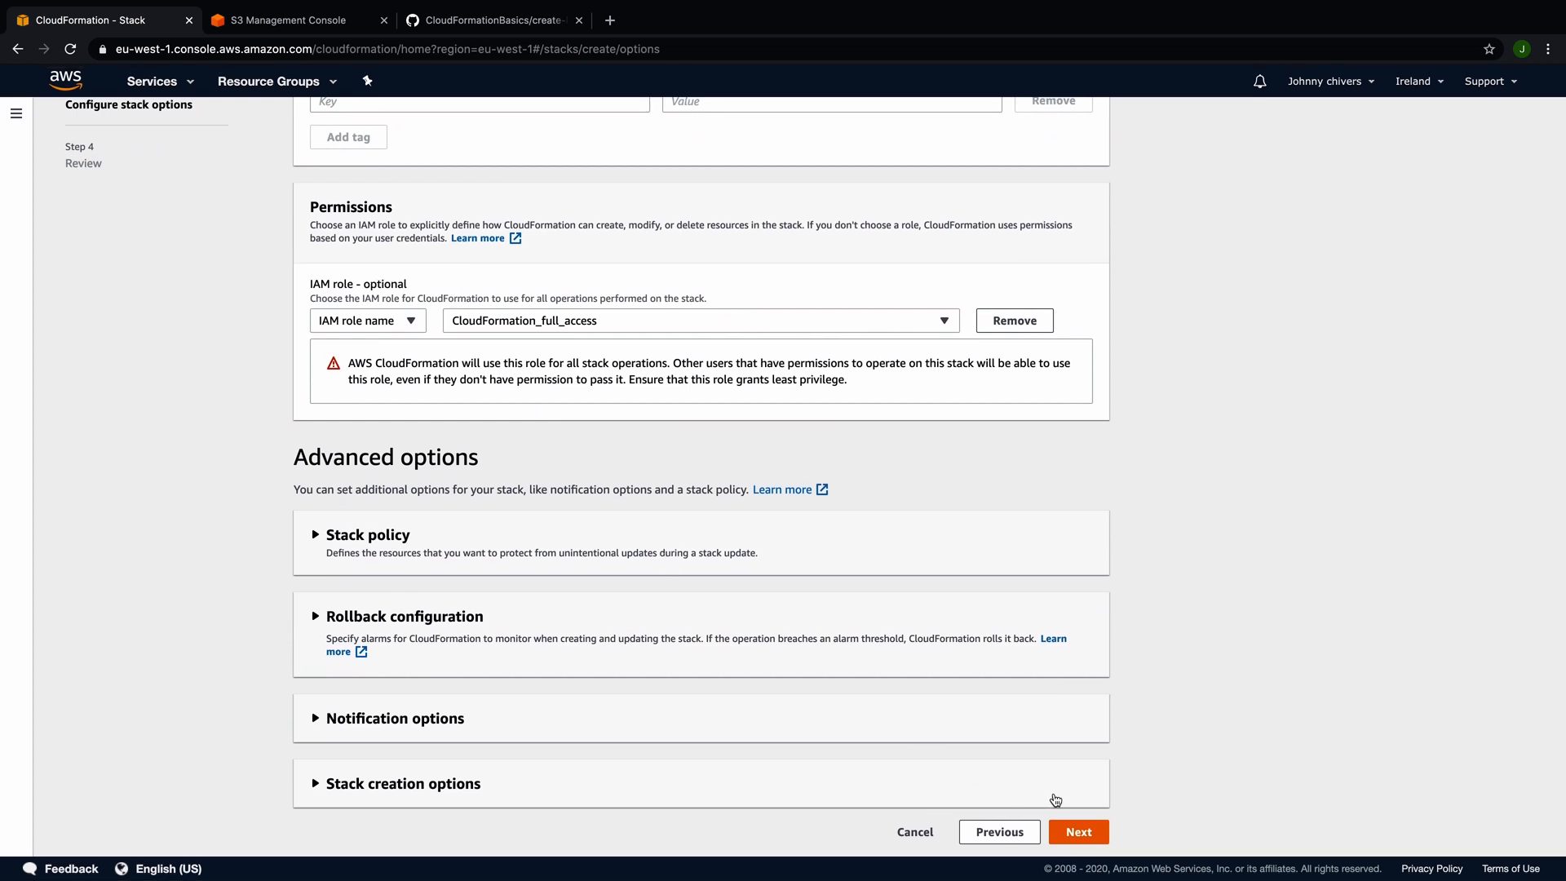
click(1088, 834)
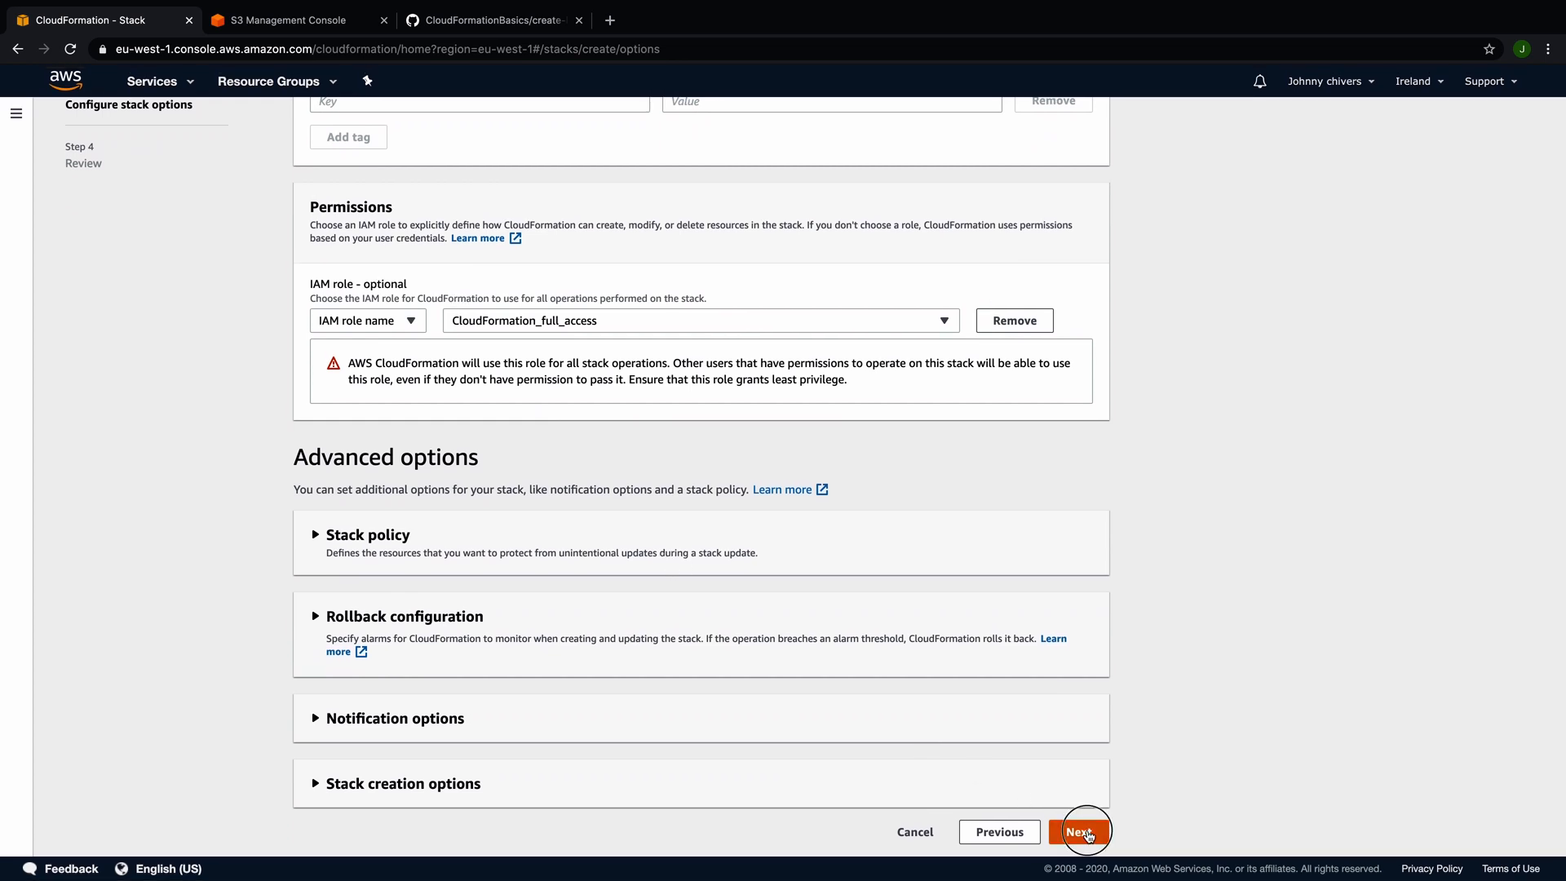
Step: Review the stack configuration, accept the required acknowledgement and create the stack
scroll(873, 458, down, 12)
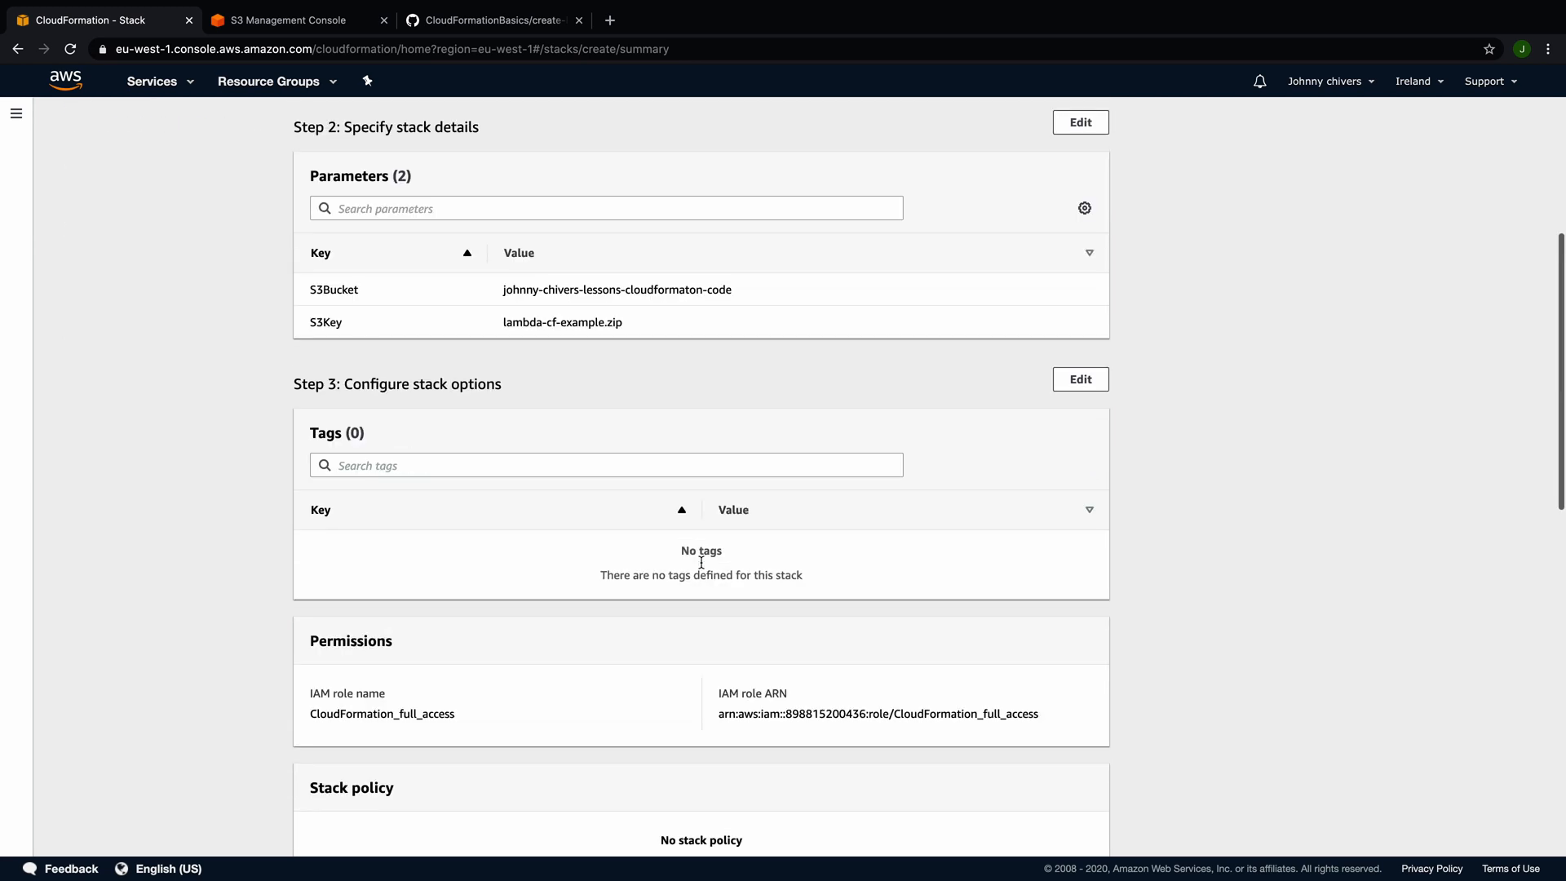
scroll(701, 568, up, 11)
scroll(701, 567, down, 20)
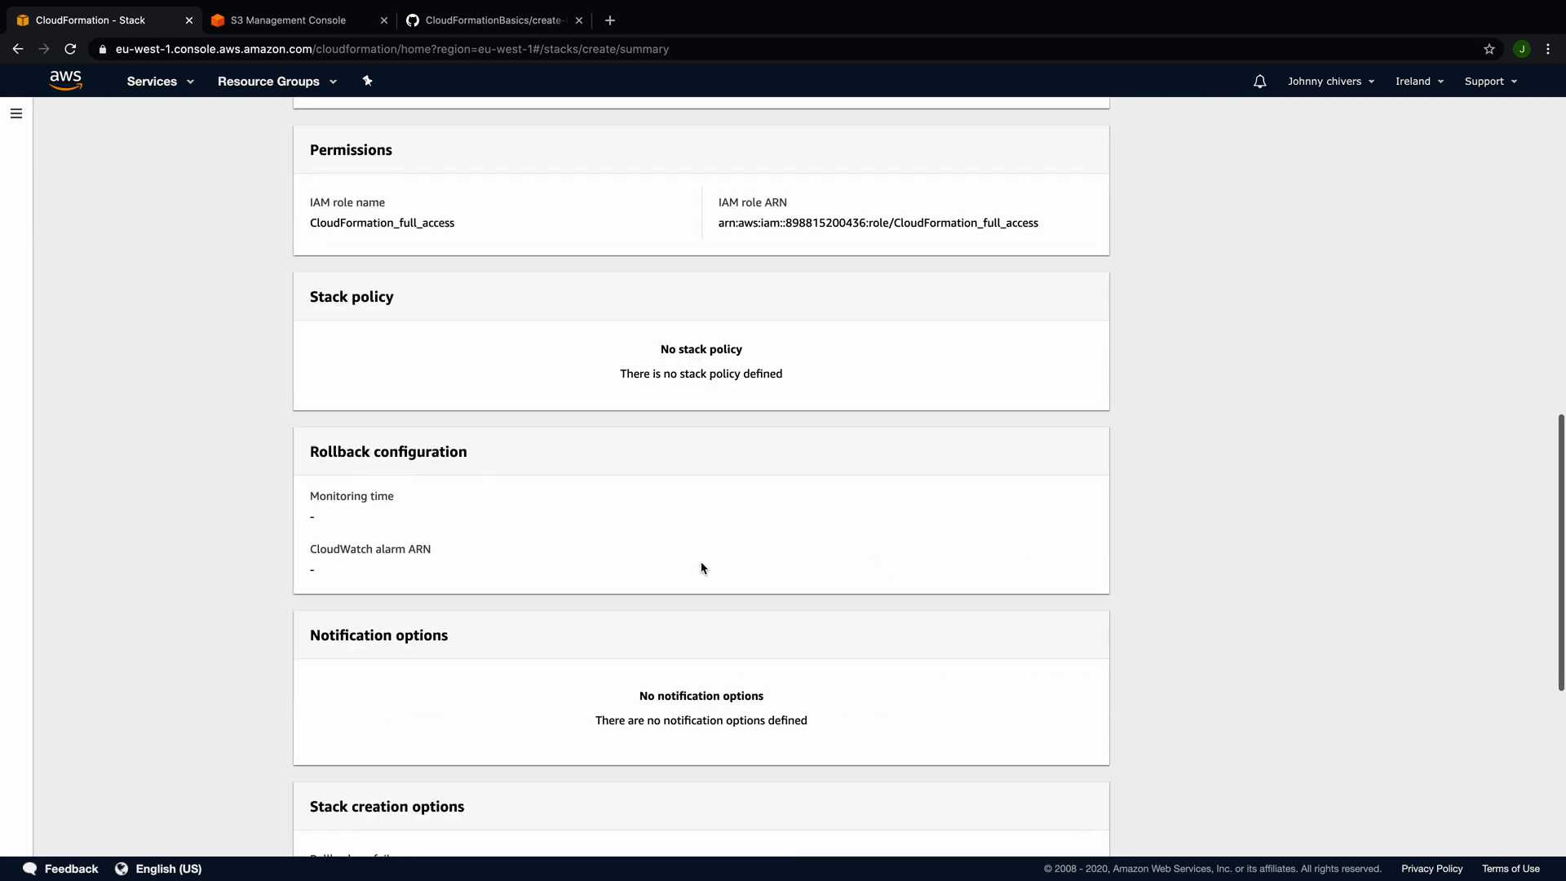
scroll(701, 567, down, 1)
click(338, 780)
click(1047, 834)
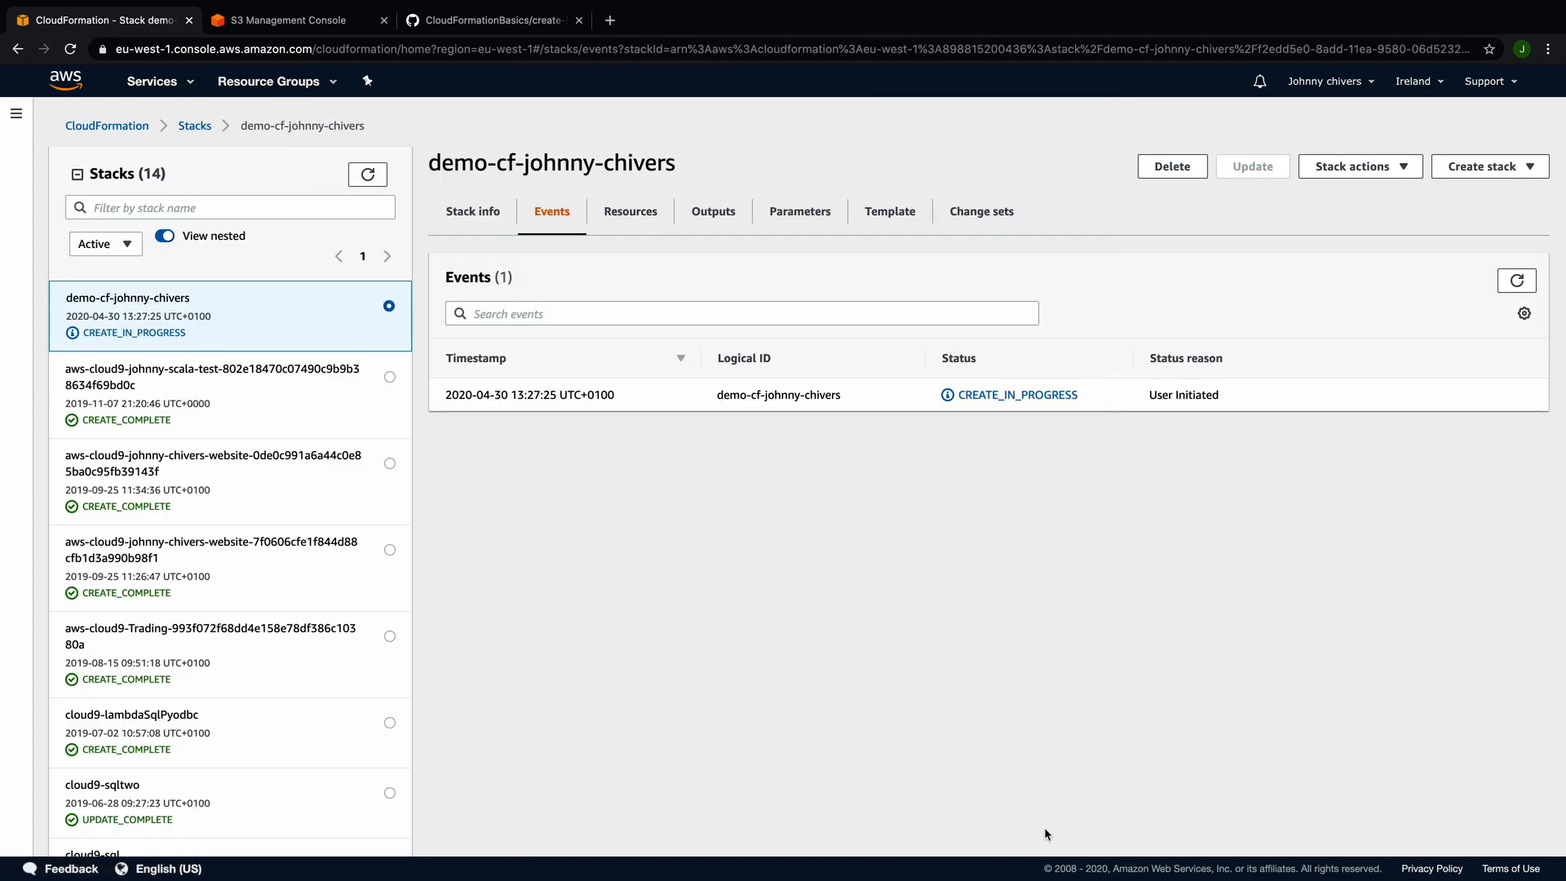
Step: Refresh the new stack's events repeatedly to follow the creation of its resources
click(1520, 280)
click(1522, 281)
click(1522, 280)
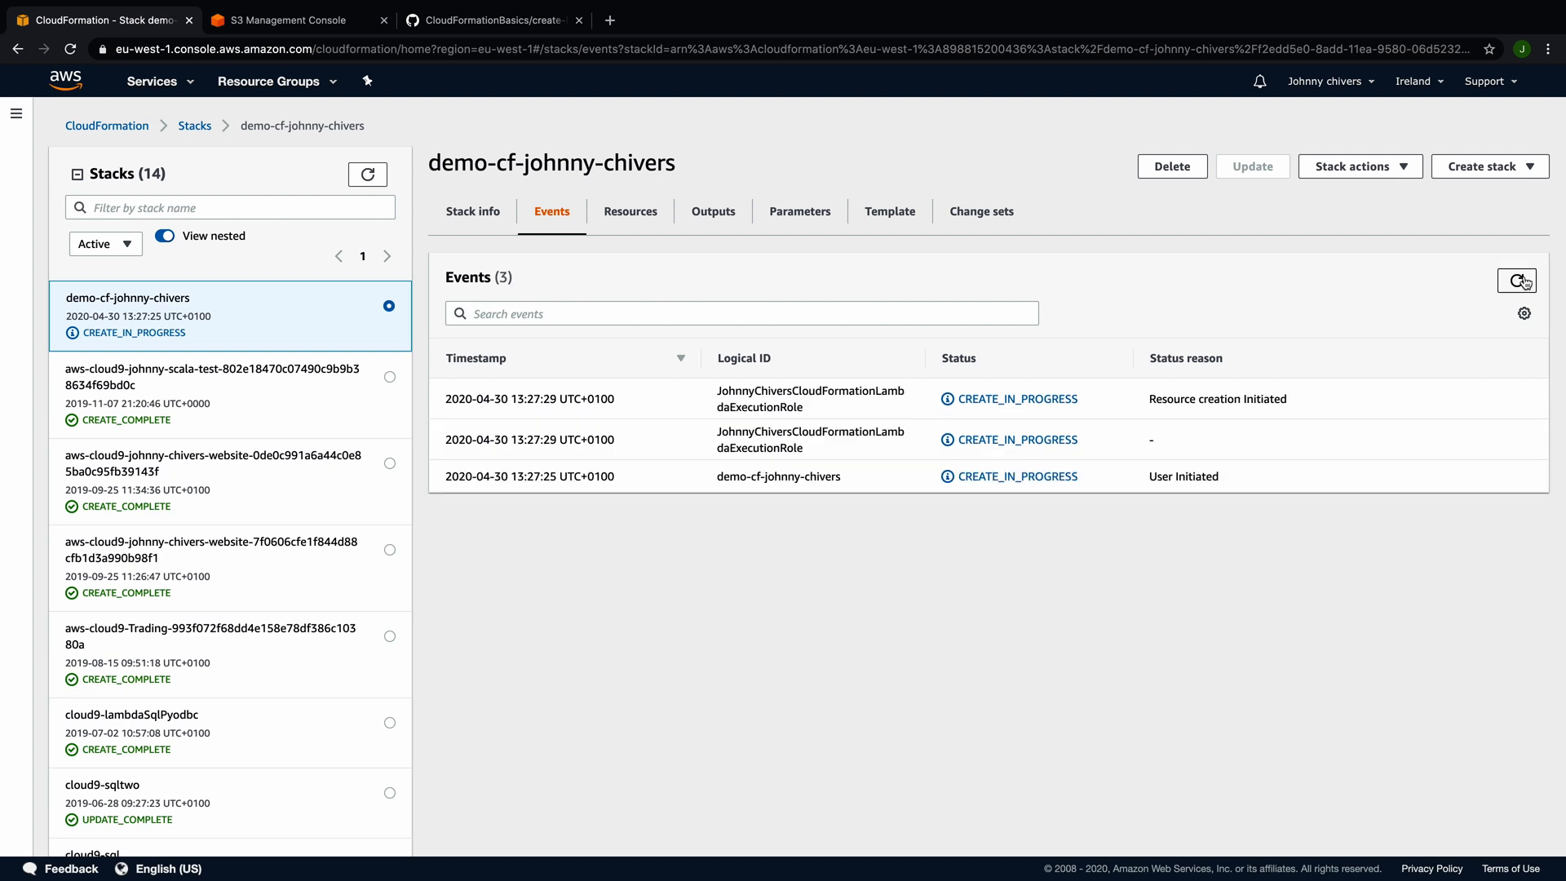
click(1522, 281)
click(1518, 280)
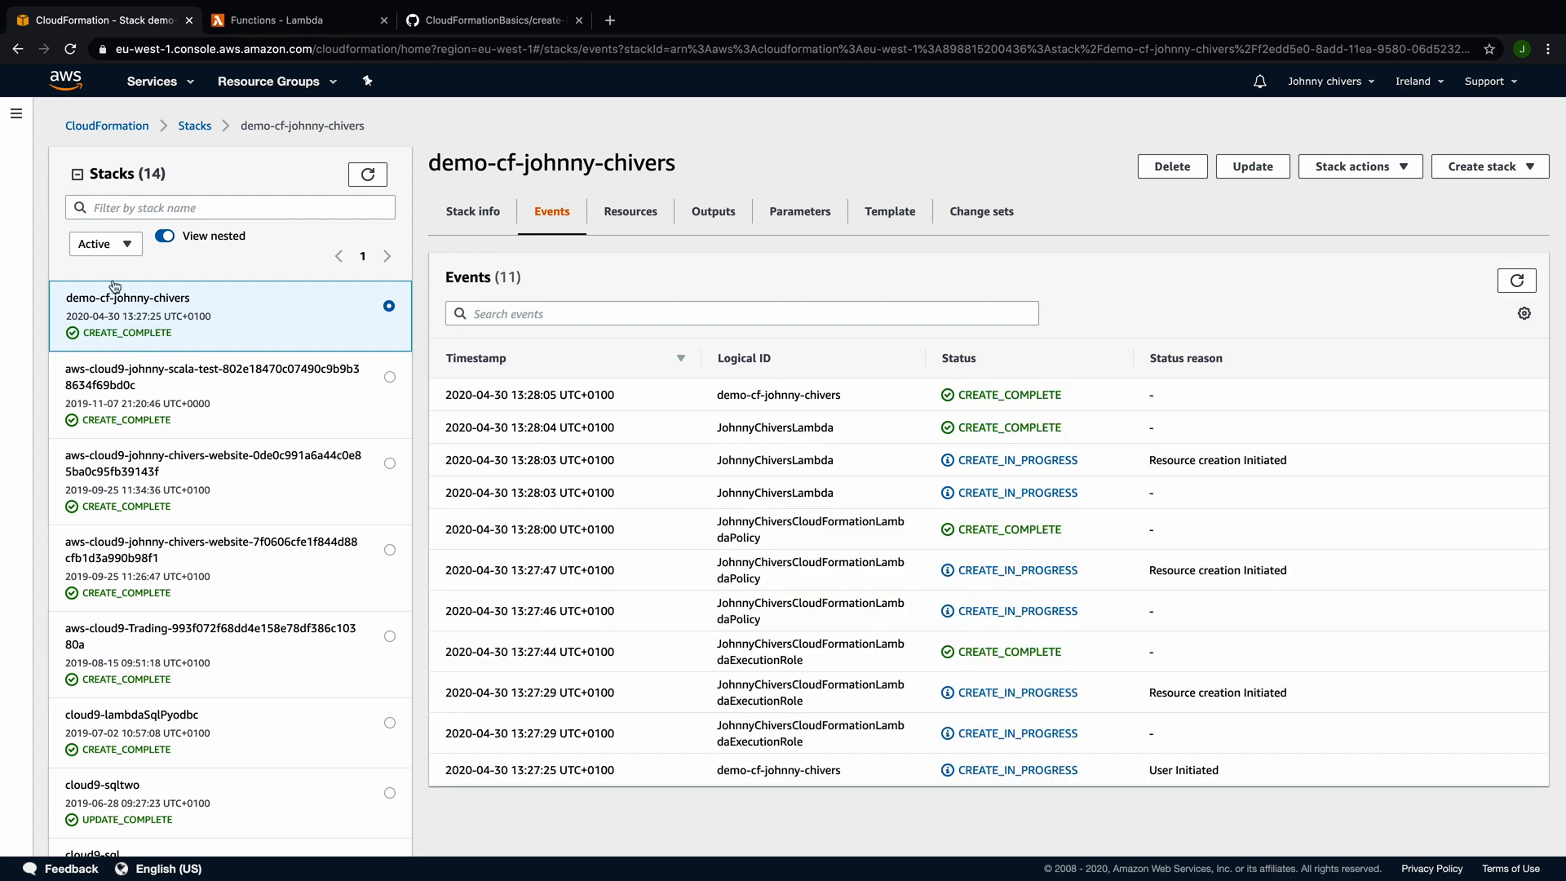
click(1528, 283)
Step: Switch to the Lambda console, open the newly deployed CloudFormation example function and examine its Python handler code
click(318, 23)
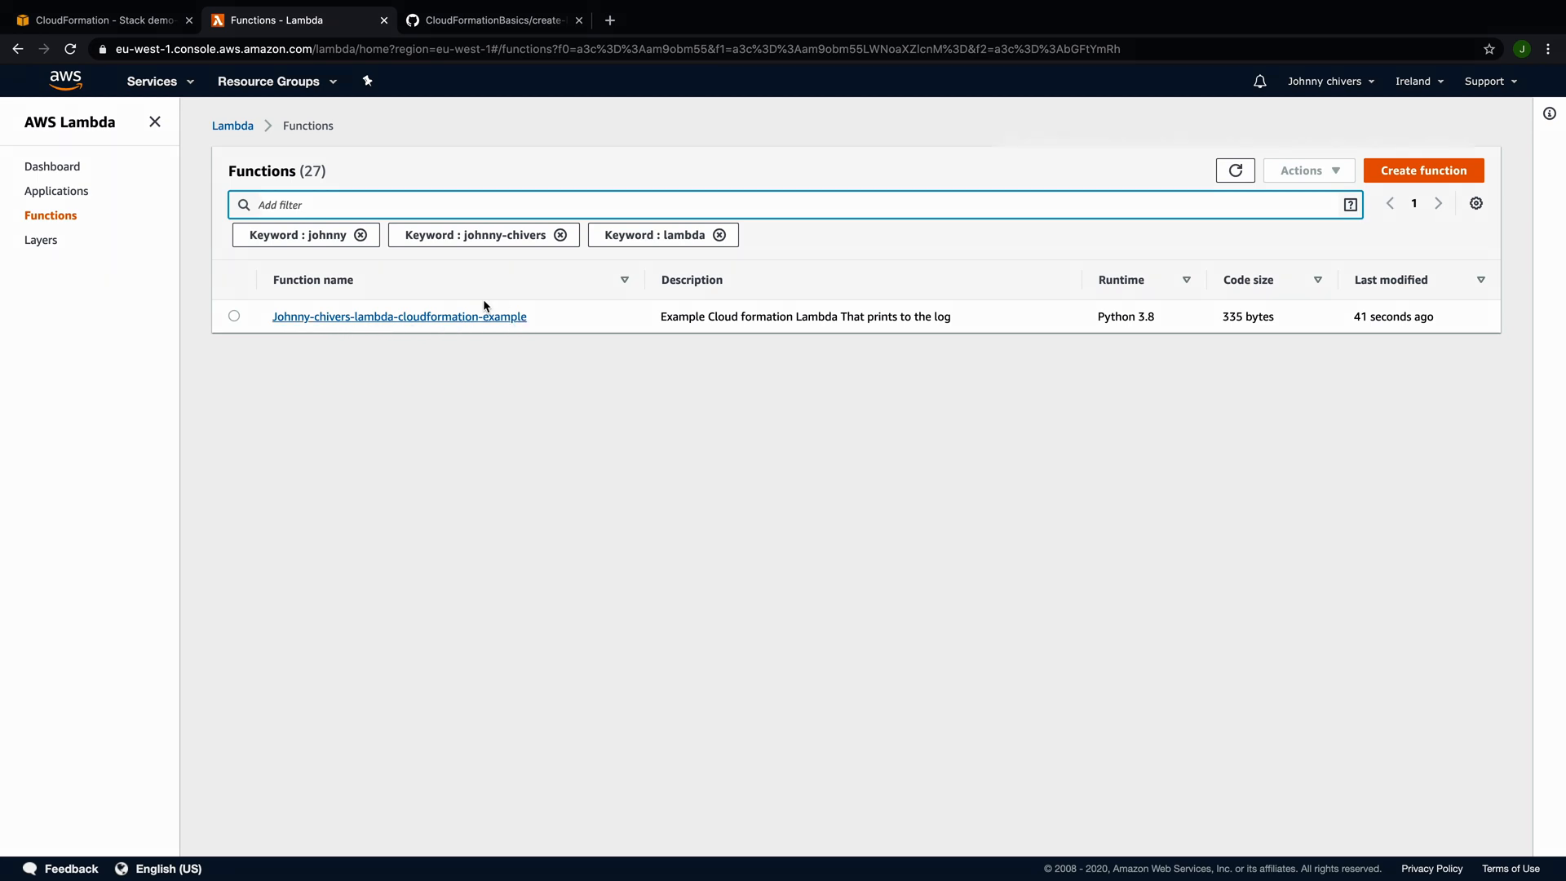
click(423, 316)
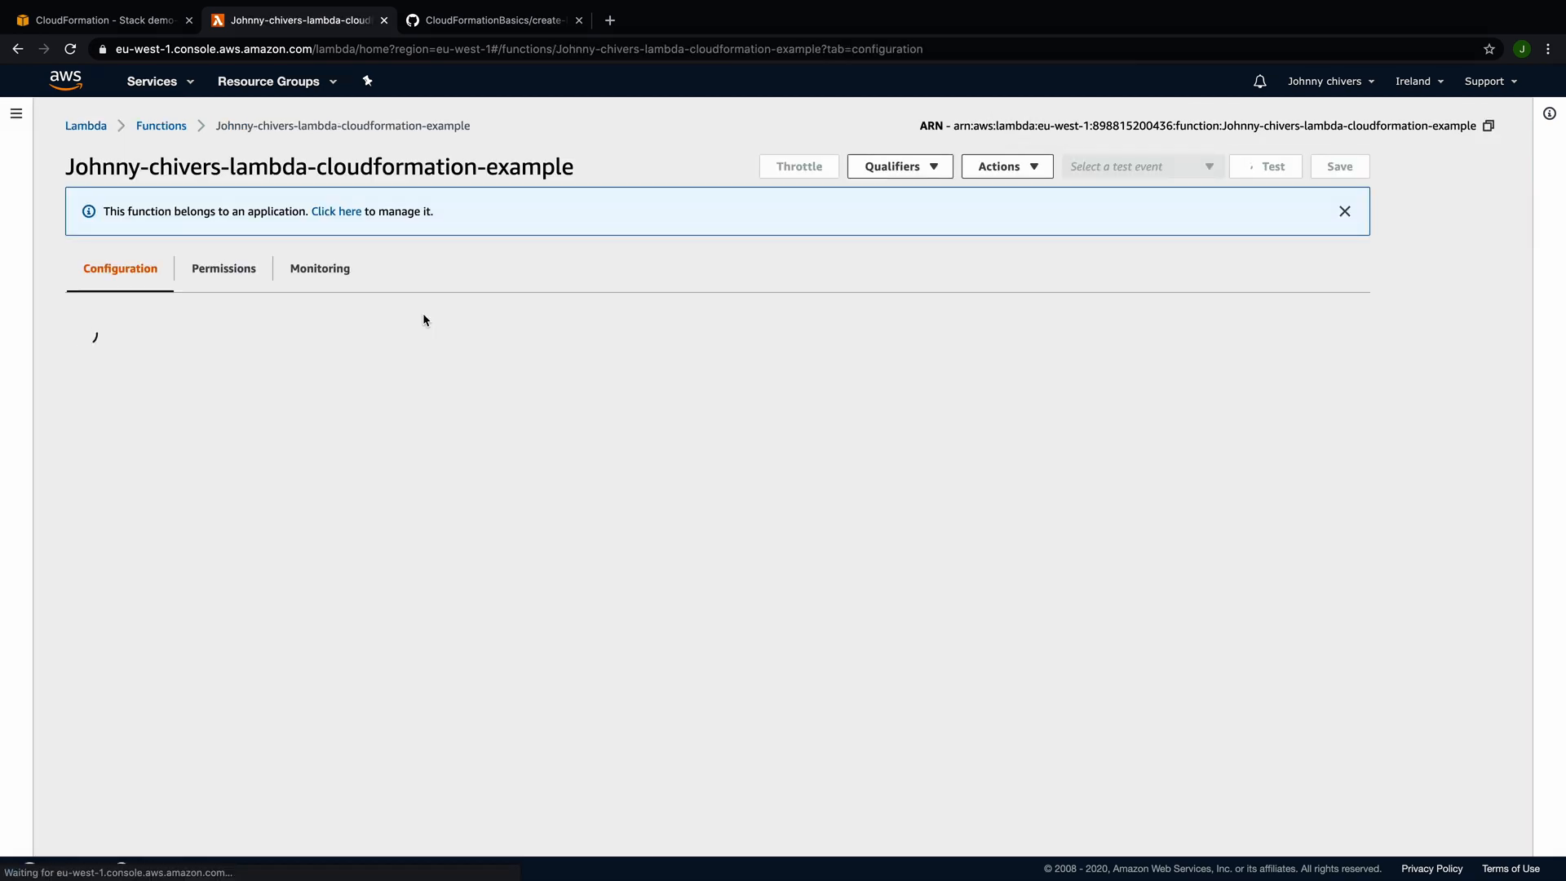
scroll(432, 502, down, 5)
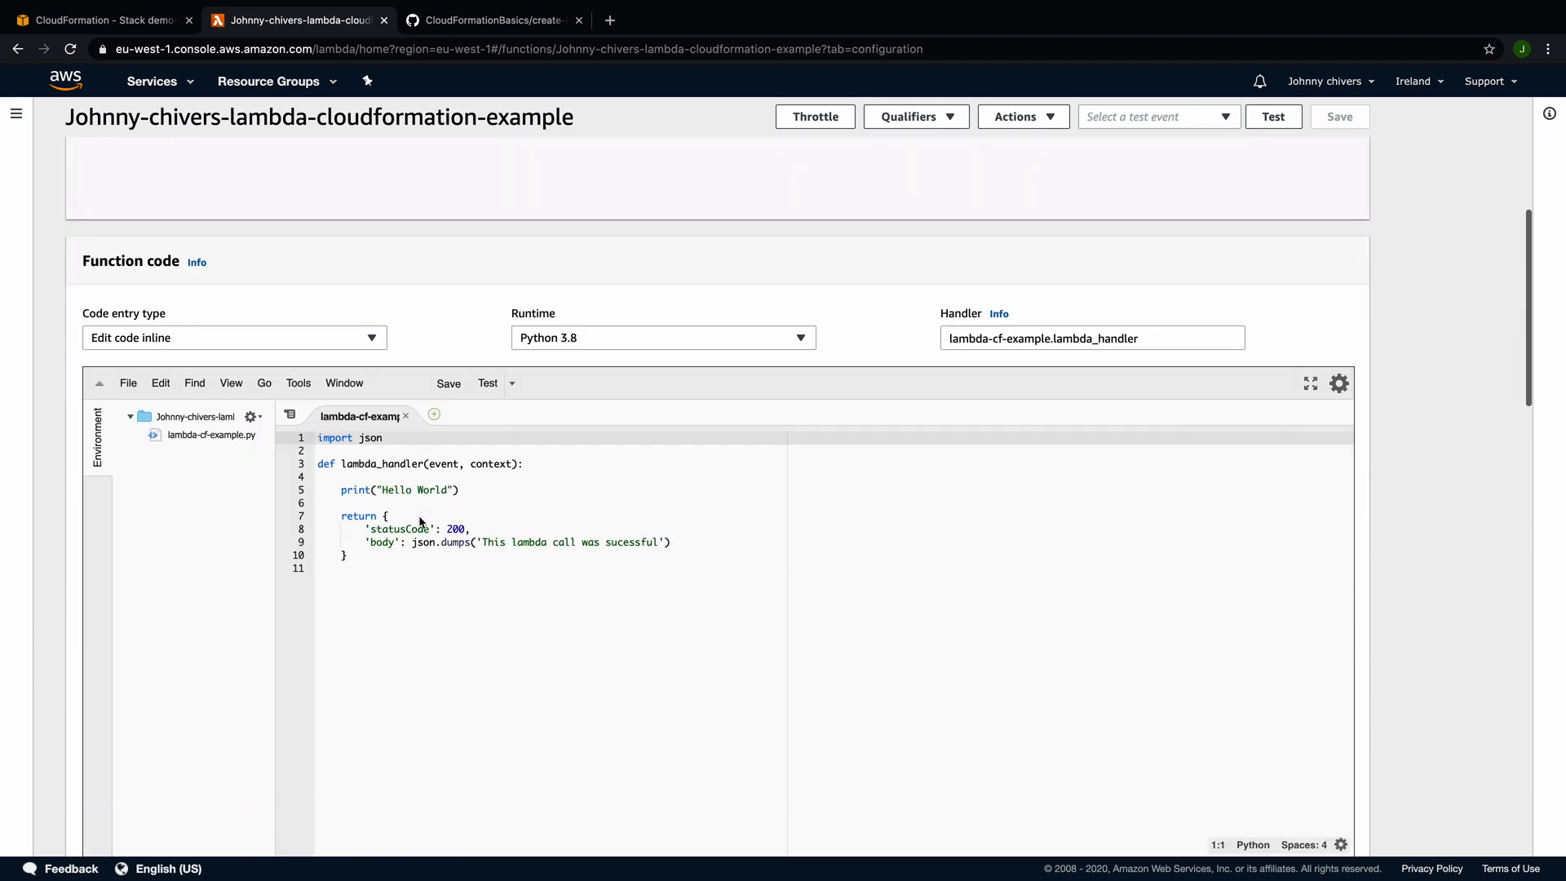
drag(460, 490, 314, 489)
scroll(636, 540, up, 1)
scroll(636, 541, down, 4)
scroll(625, 587, up, 3)
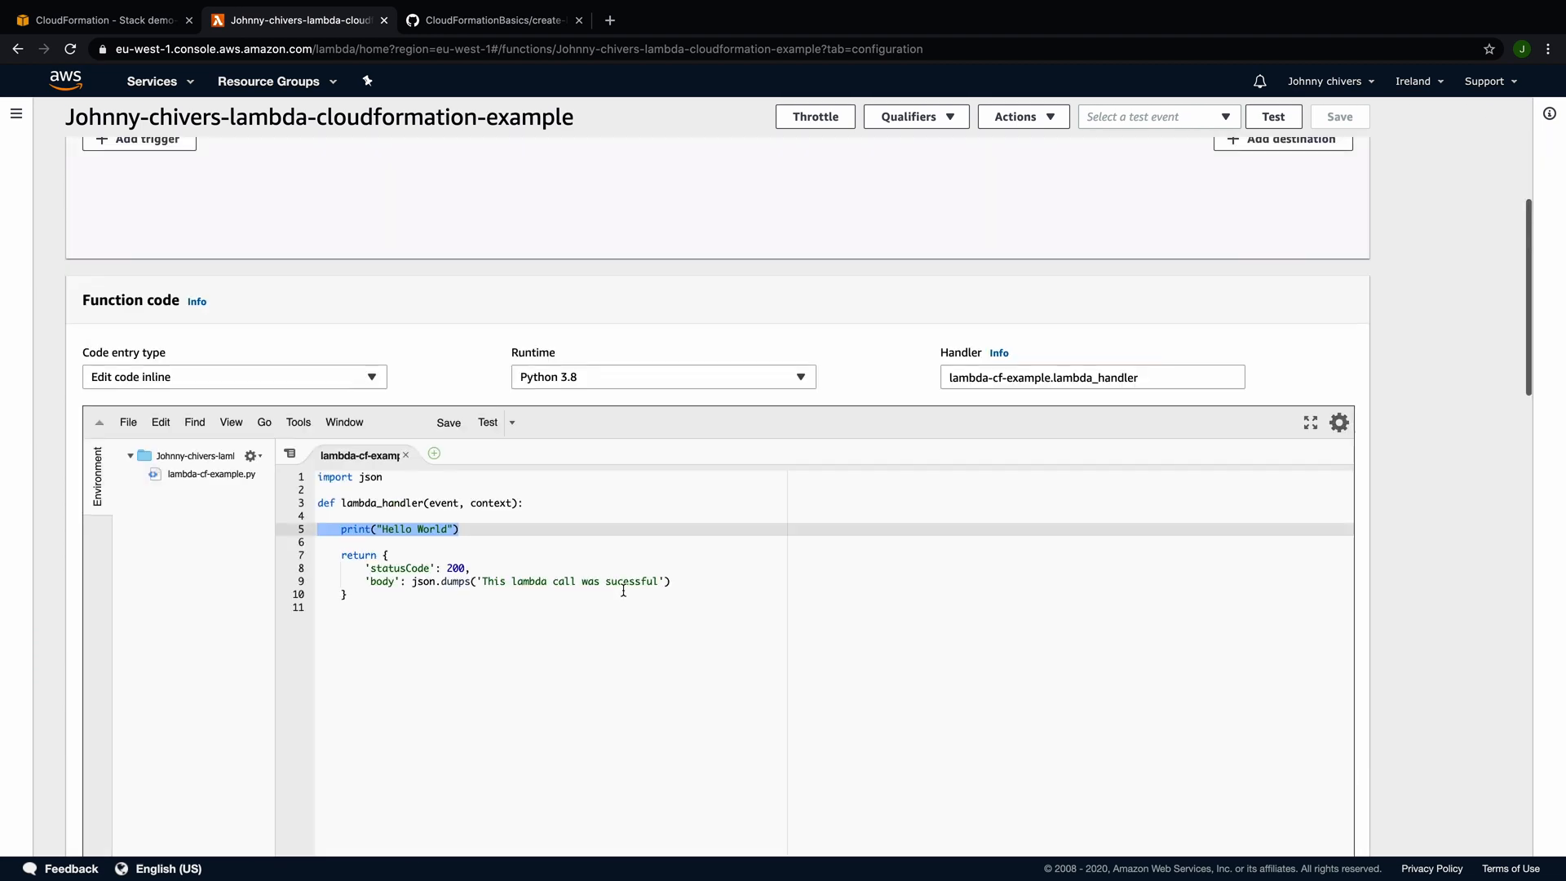
scroll(623, 589, up, 3)
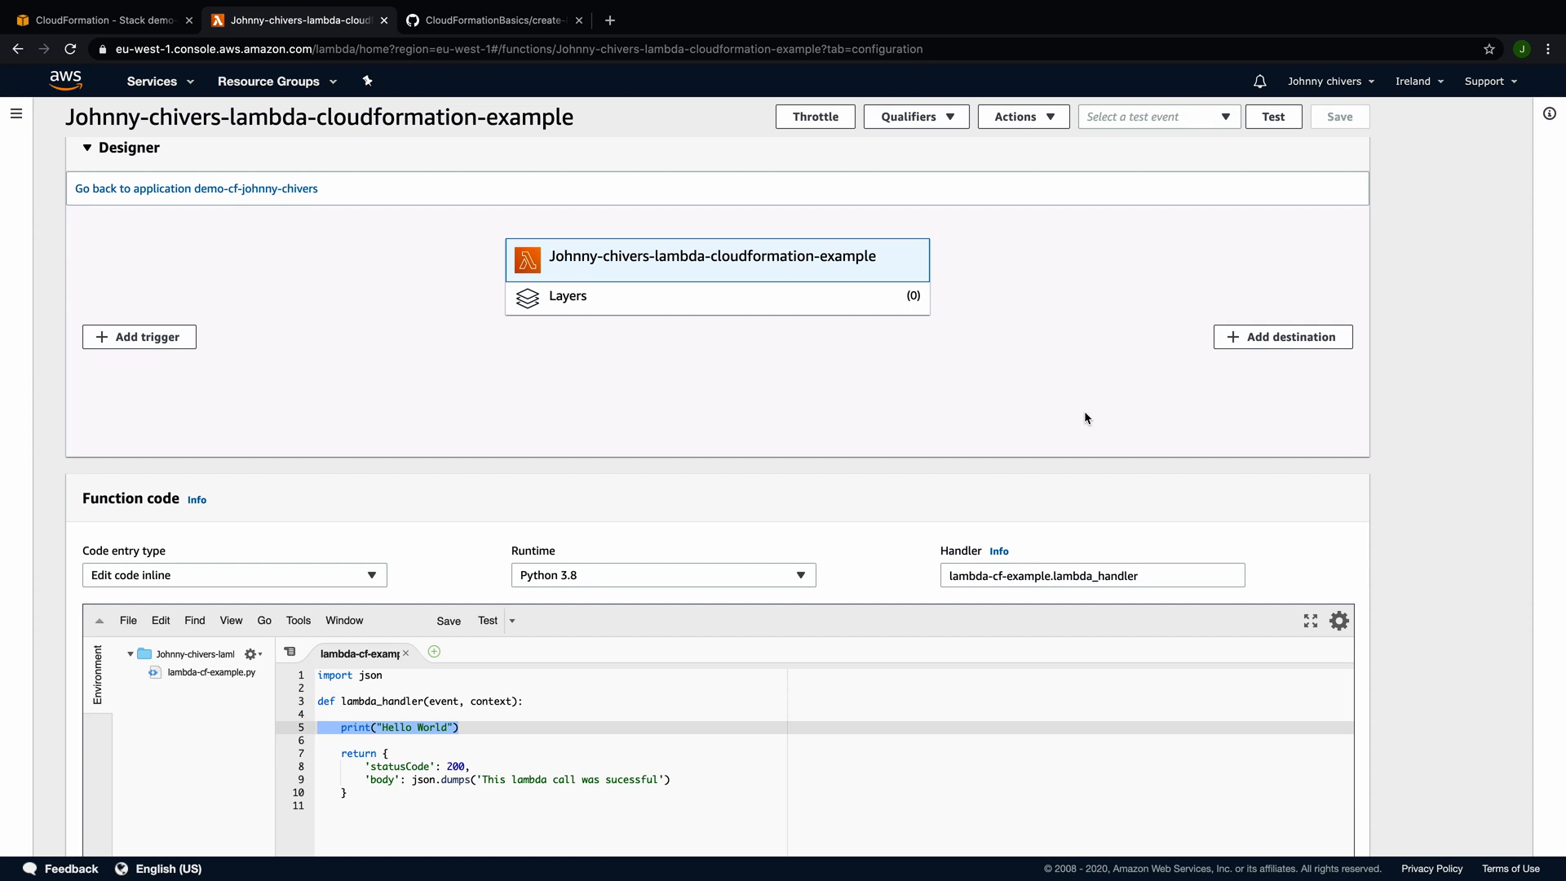
Step: Create a test event named test from the Hello World template for the Lambda function
click(1269, 116)
click(584, 368)
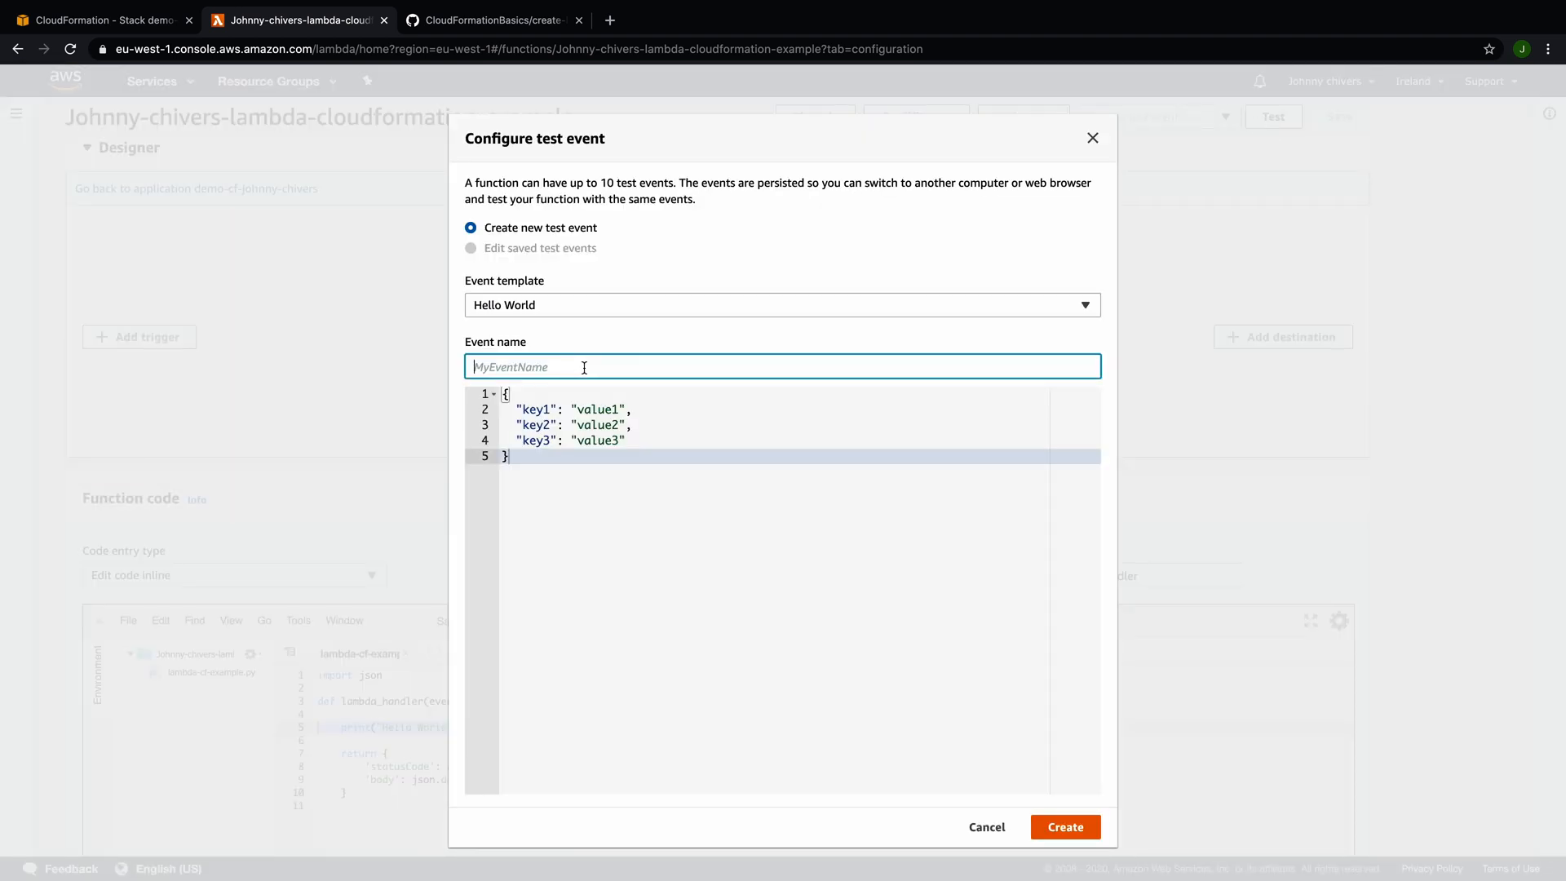
text(test)
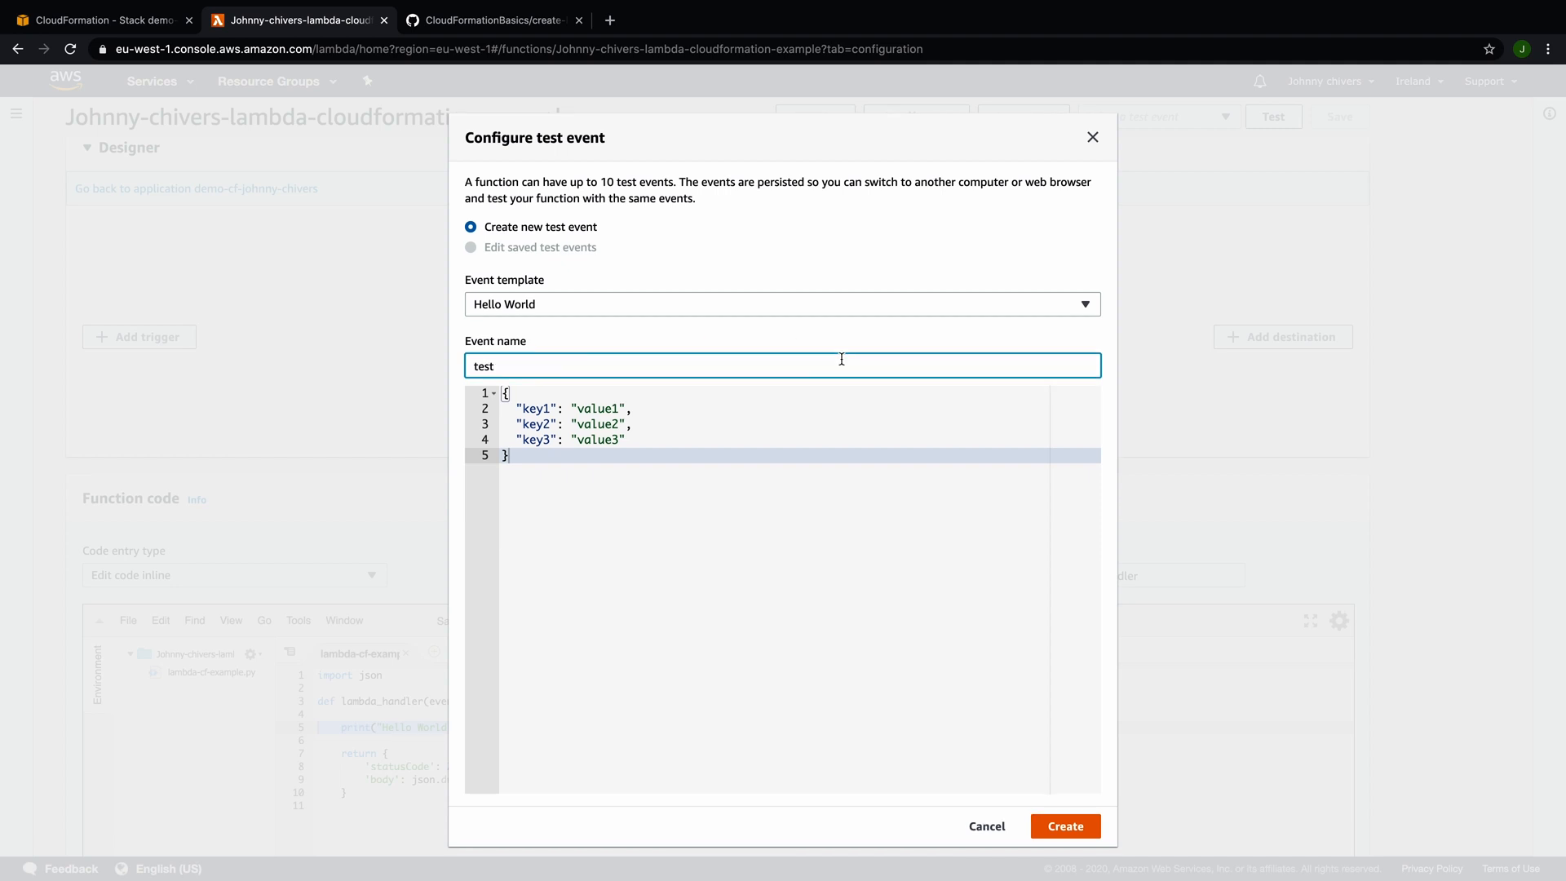
click(1068, 811)
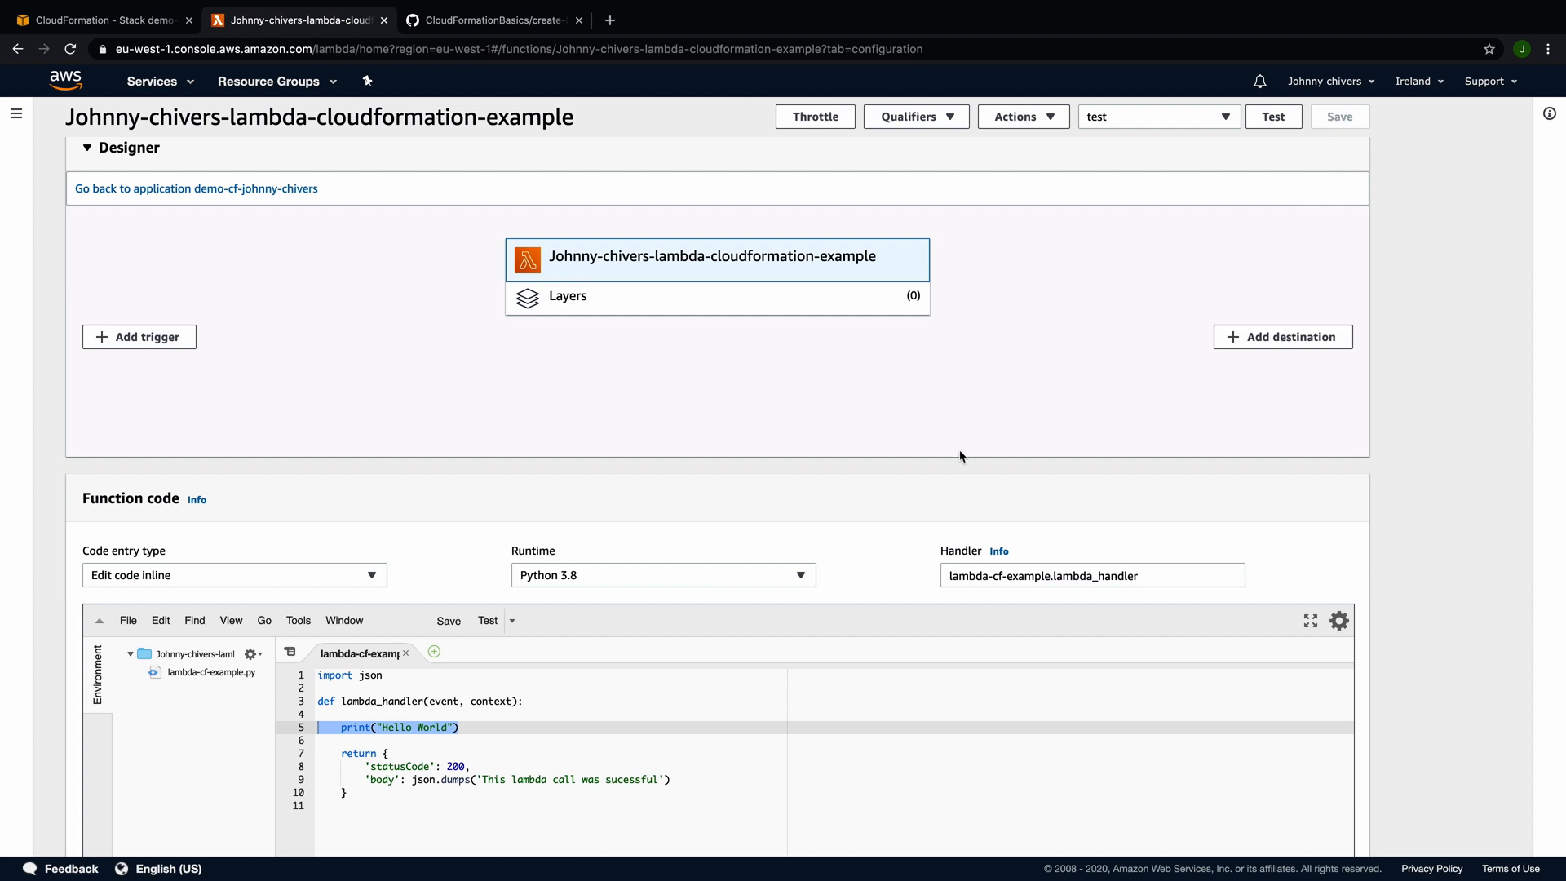
Step: Run the Lambda function with the test event and examine the response body and printed log line in the execution results
scroll(959, 454, down, 2)
scroll(961, 455, up, 2)
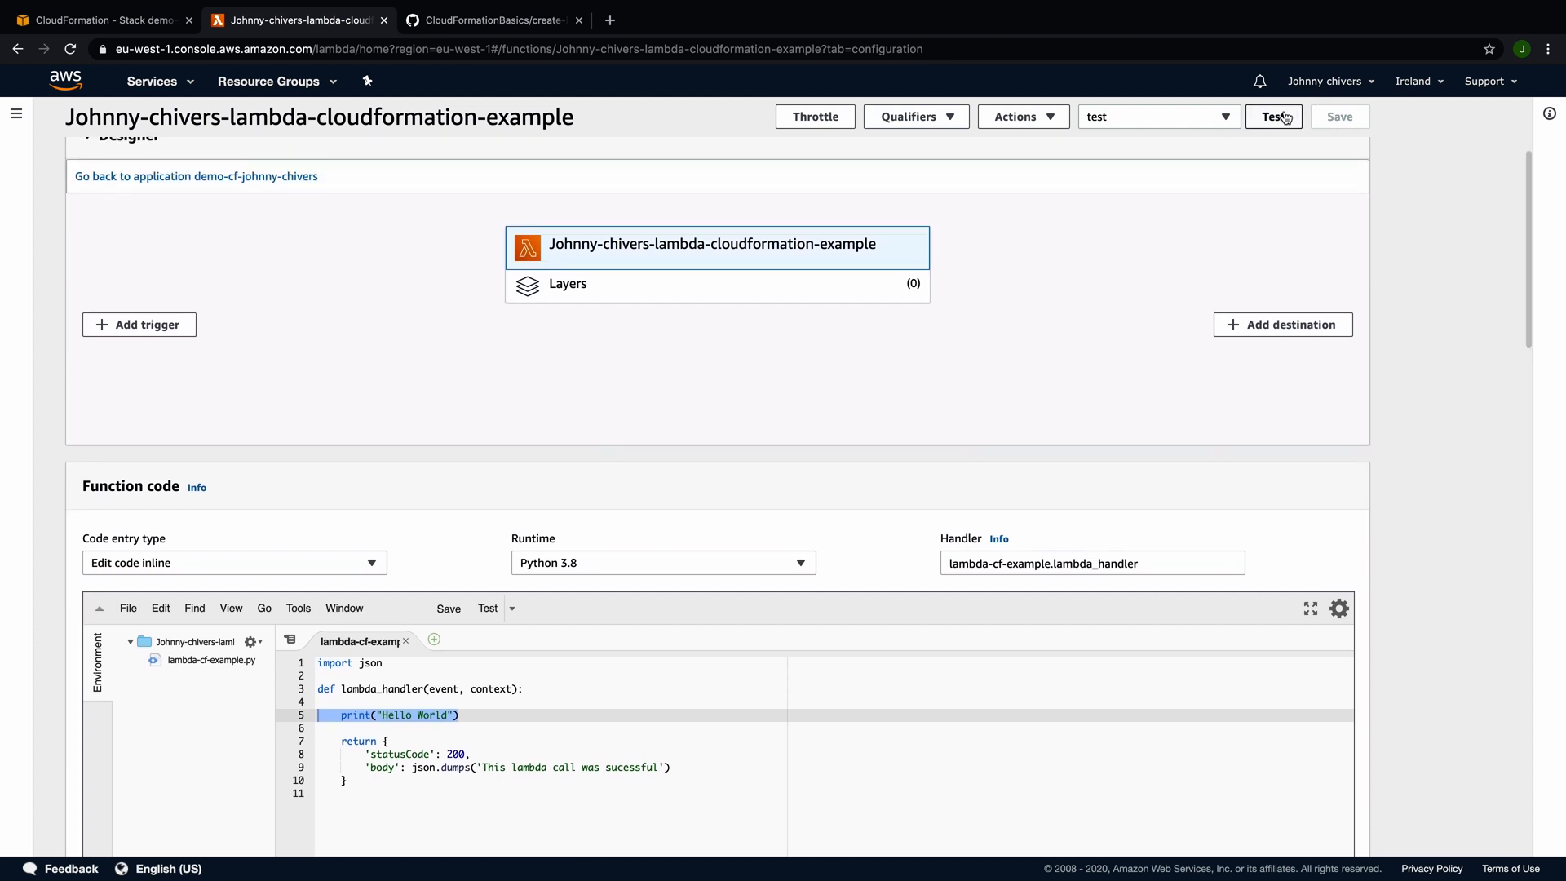
click(1274, 117)
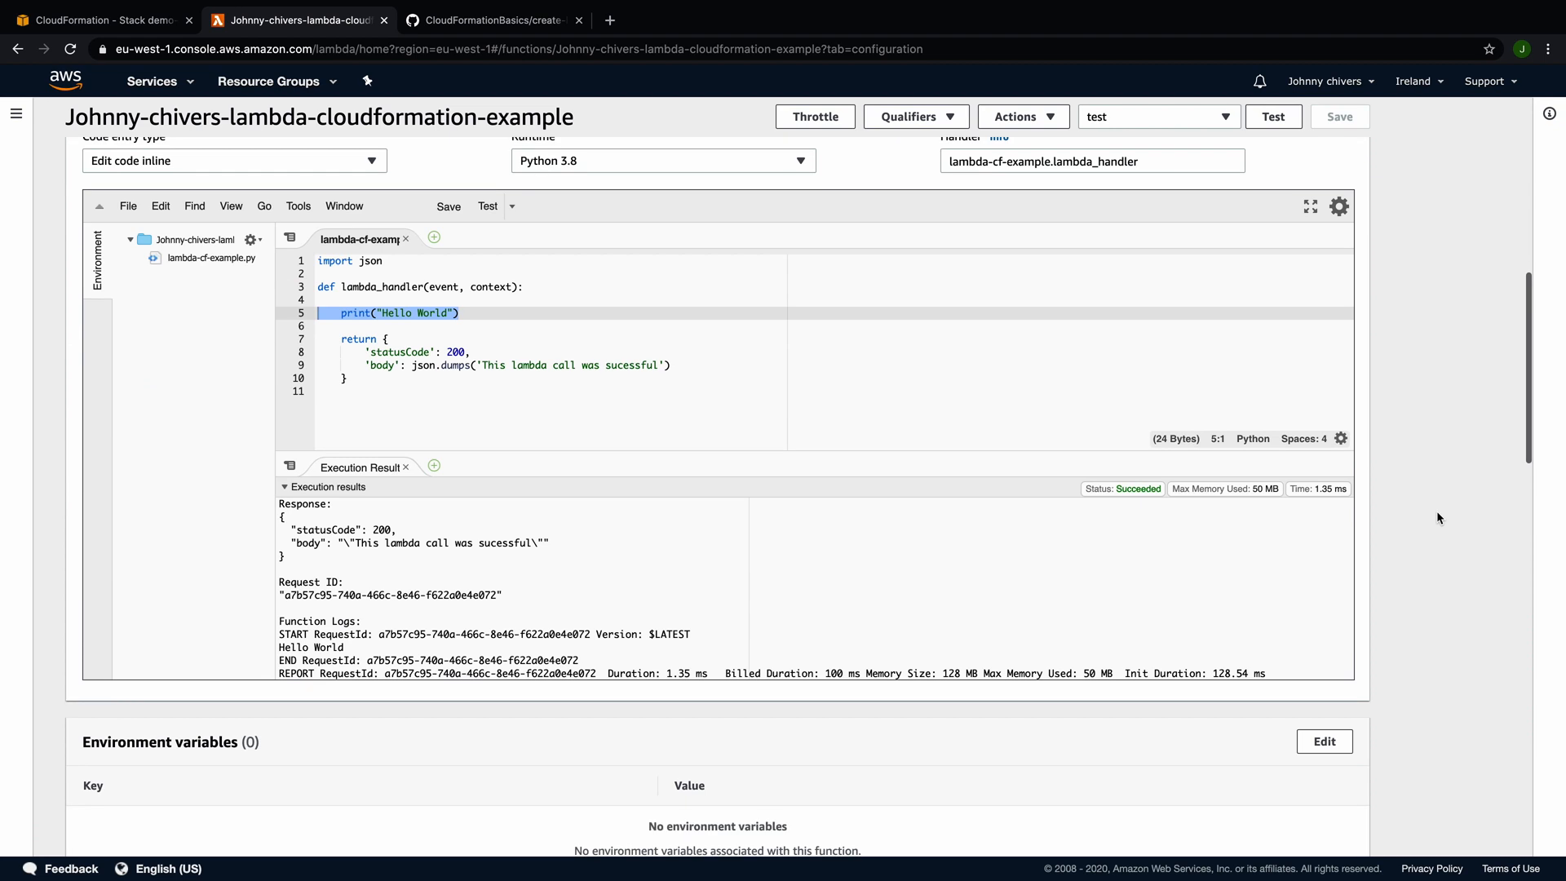
scroll(675, 536, up, 1)
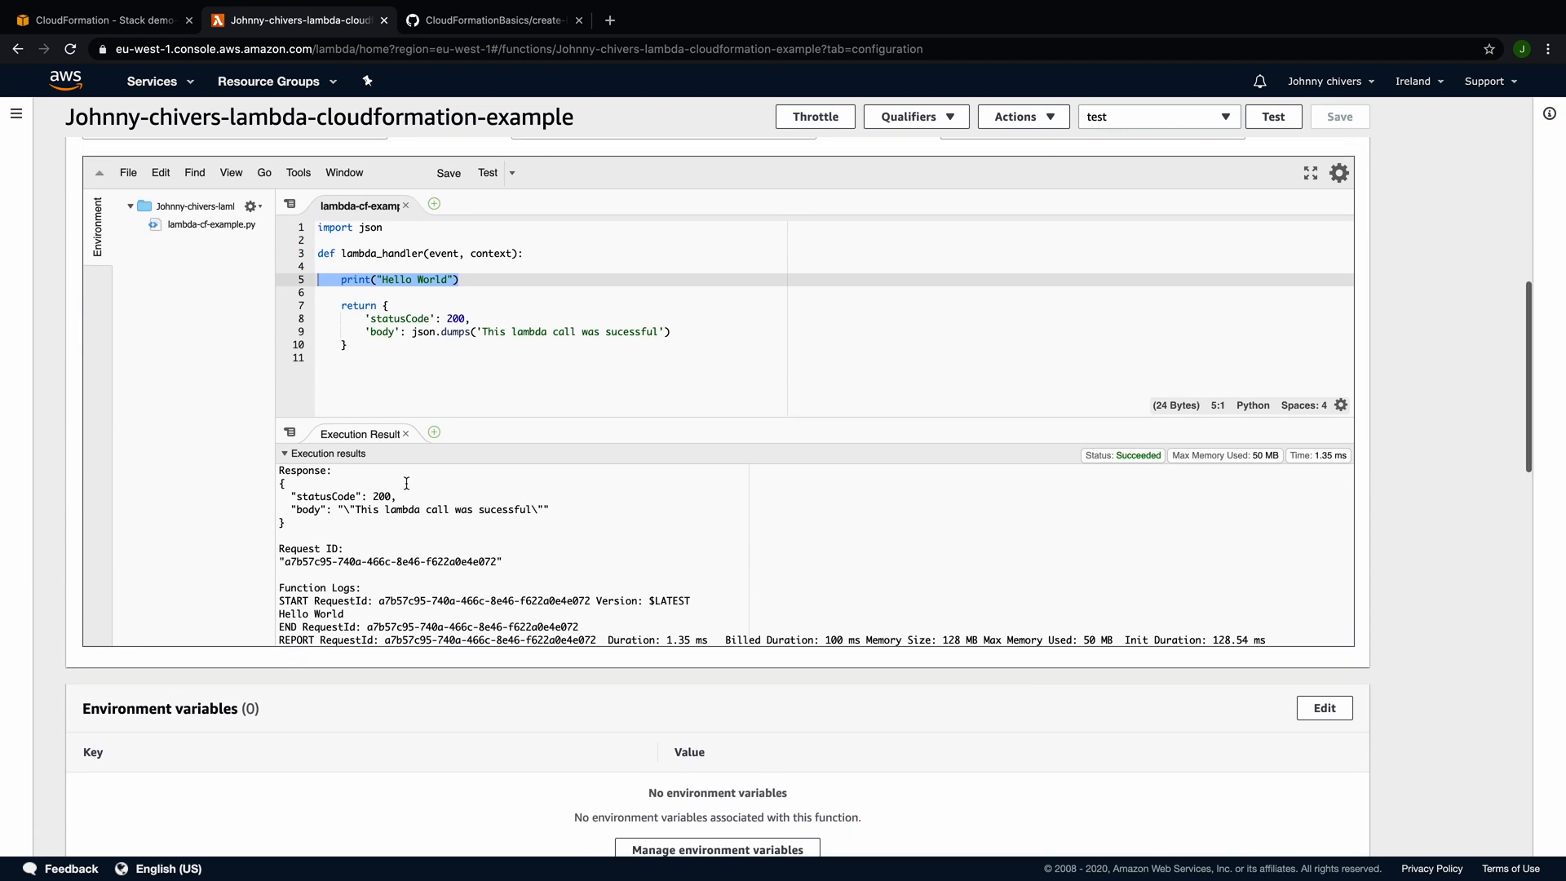
drag(295, 510, 650, 509)
scroll(650, 510, up, 2)
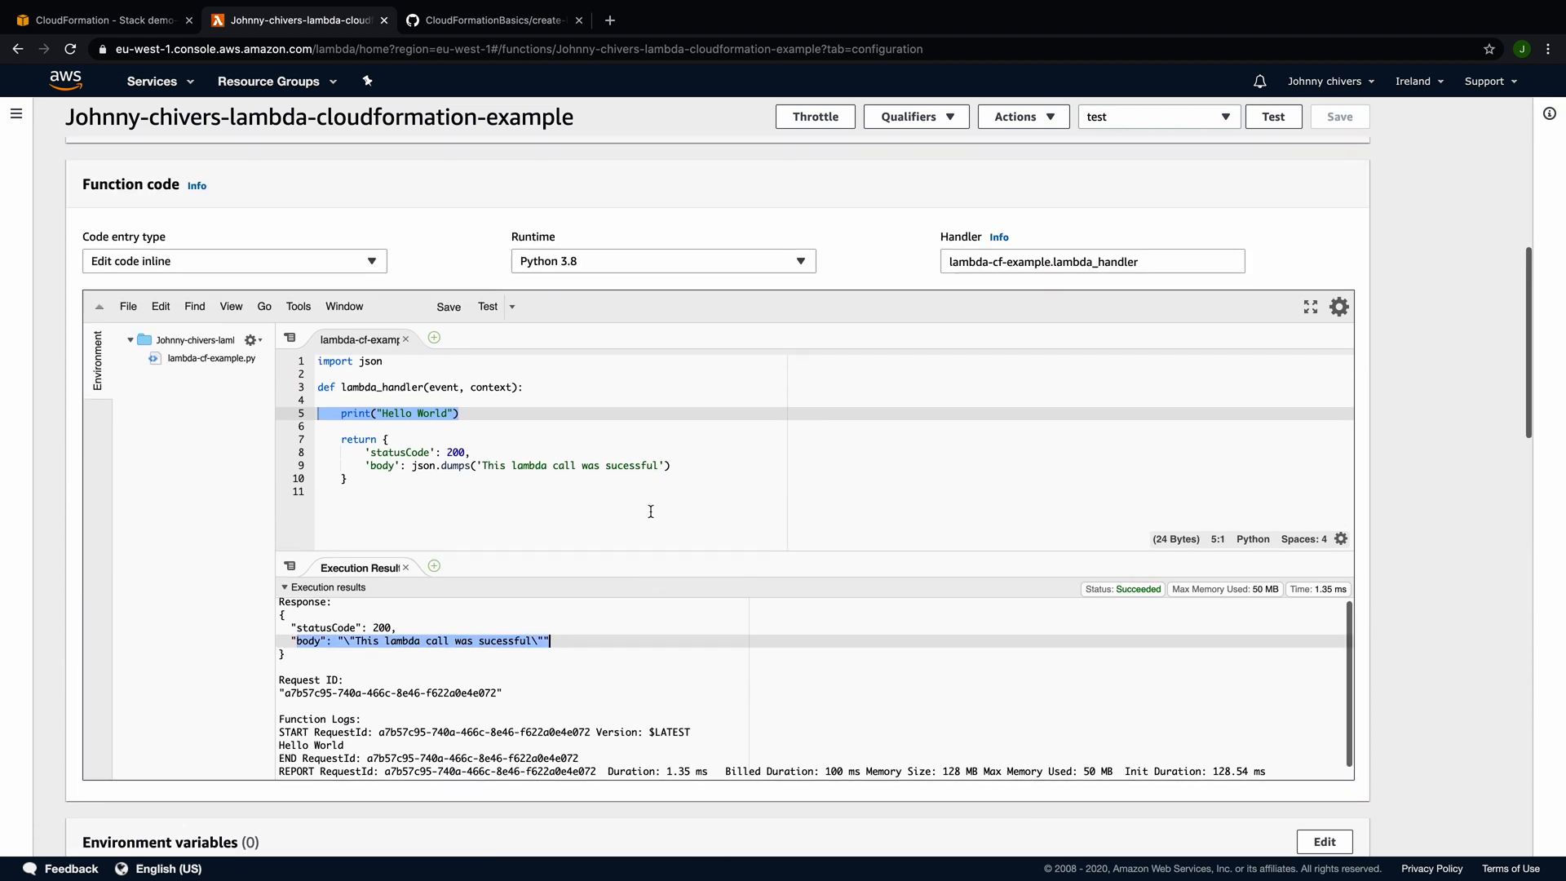
scroll(650, 510, down, 3)
drag(359, 510, 247, 514)
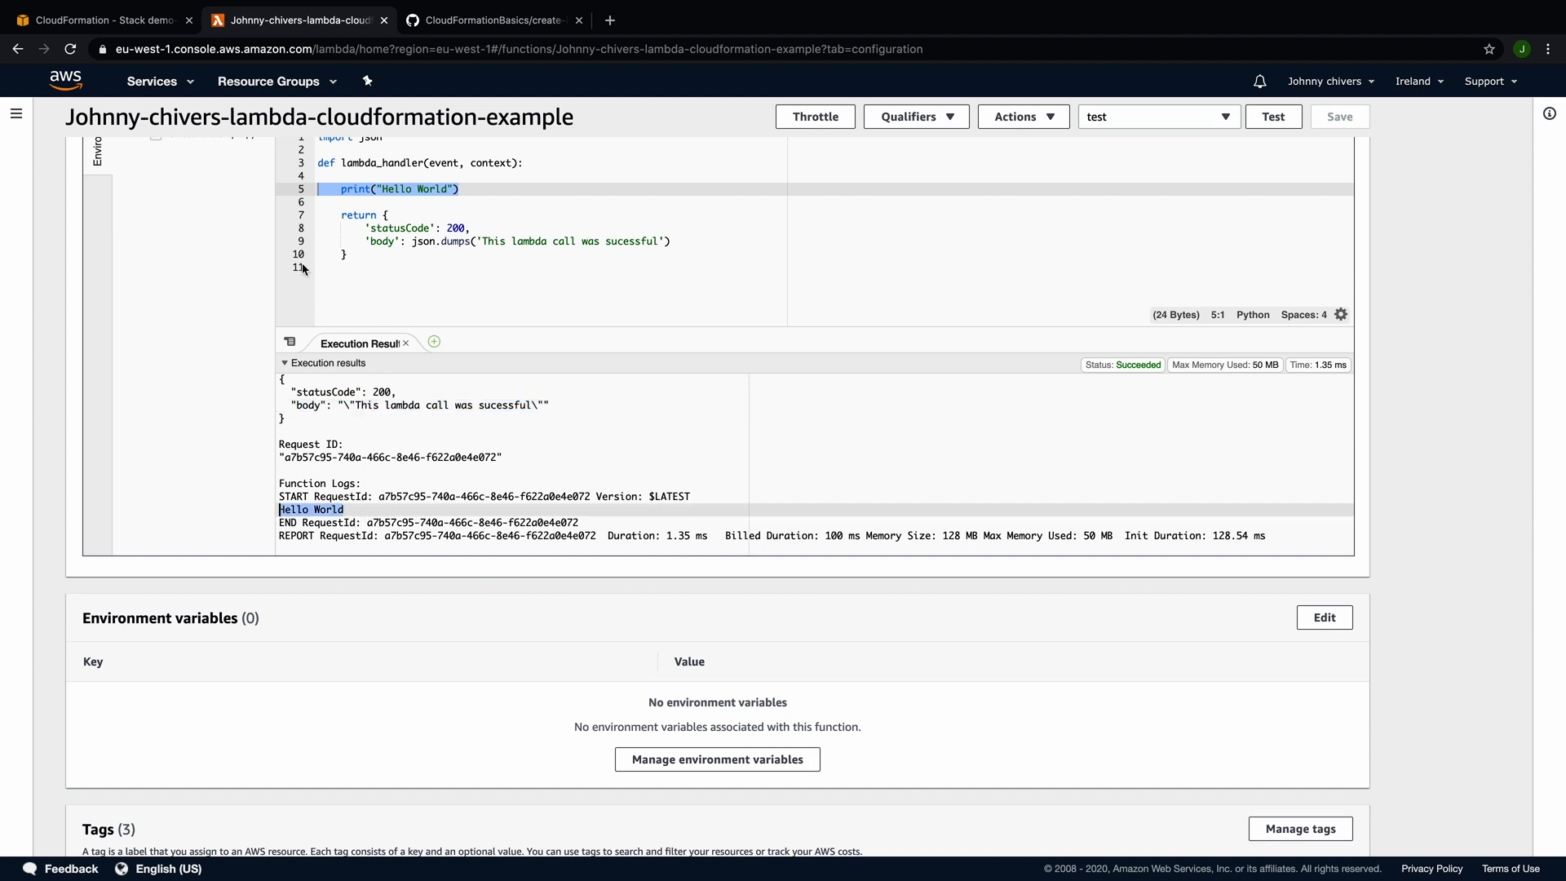
Step: Switch back to the CloudFormation console and examine the stack actions and stack creation options available for the demo stack
click(128, 21)
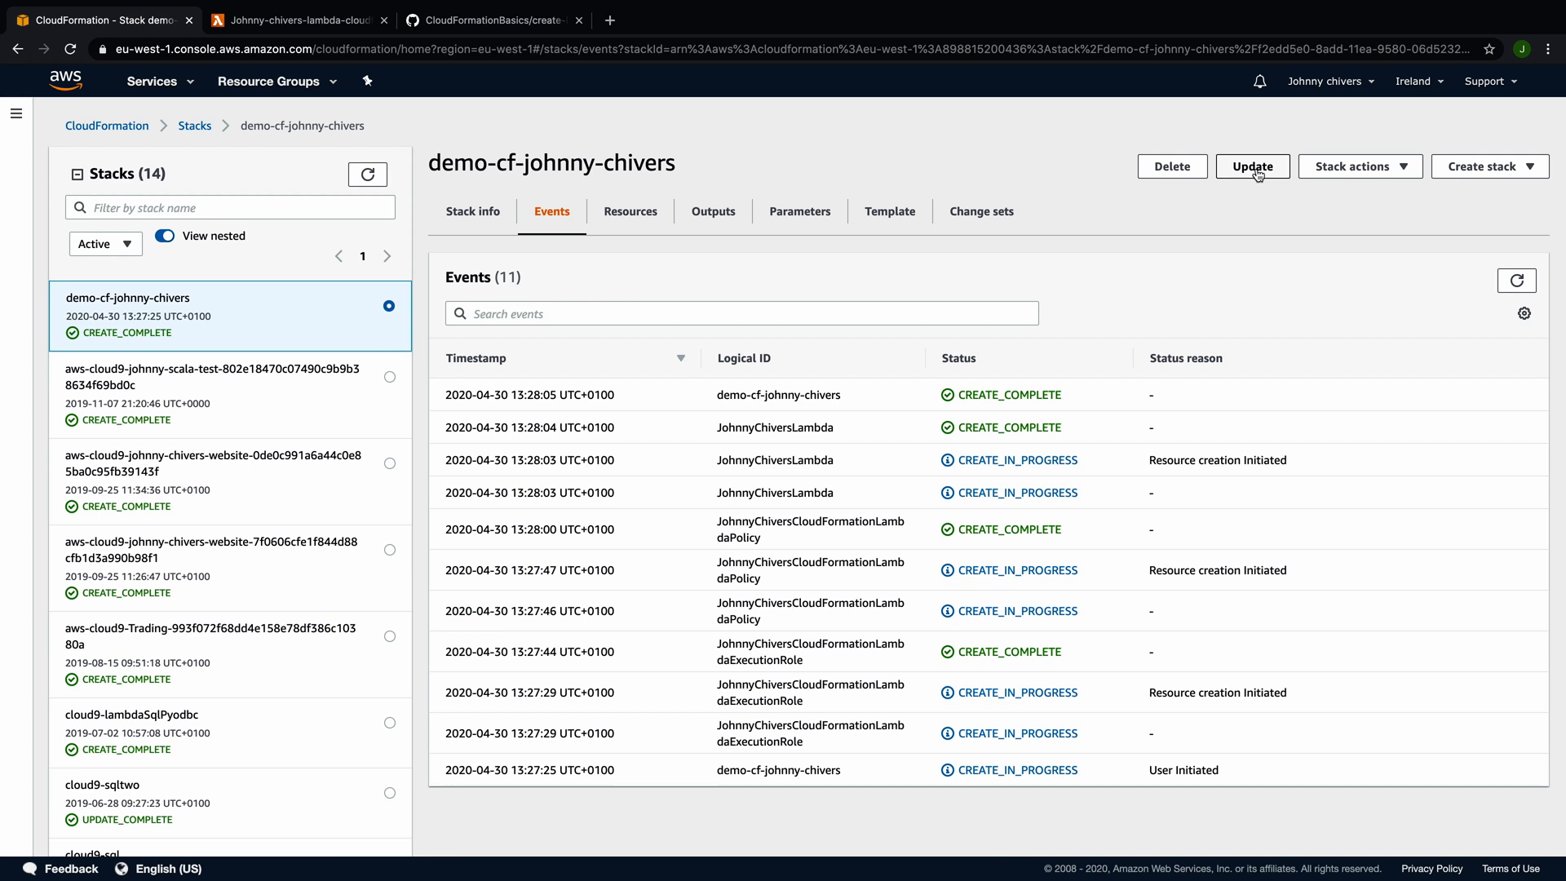
click(1395, 168)
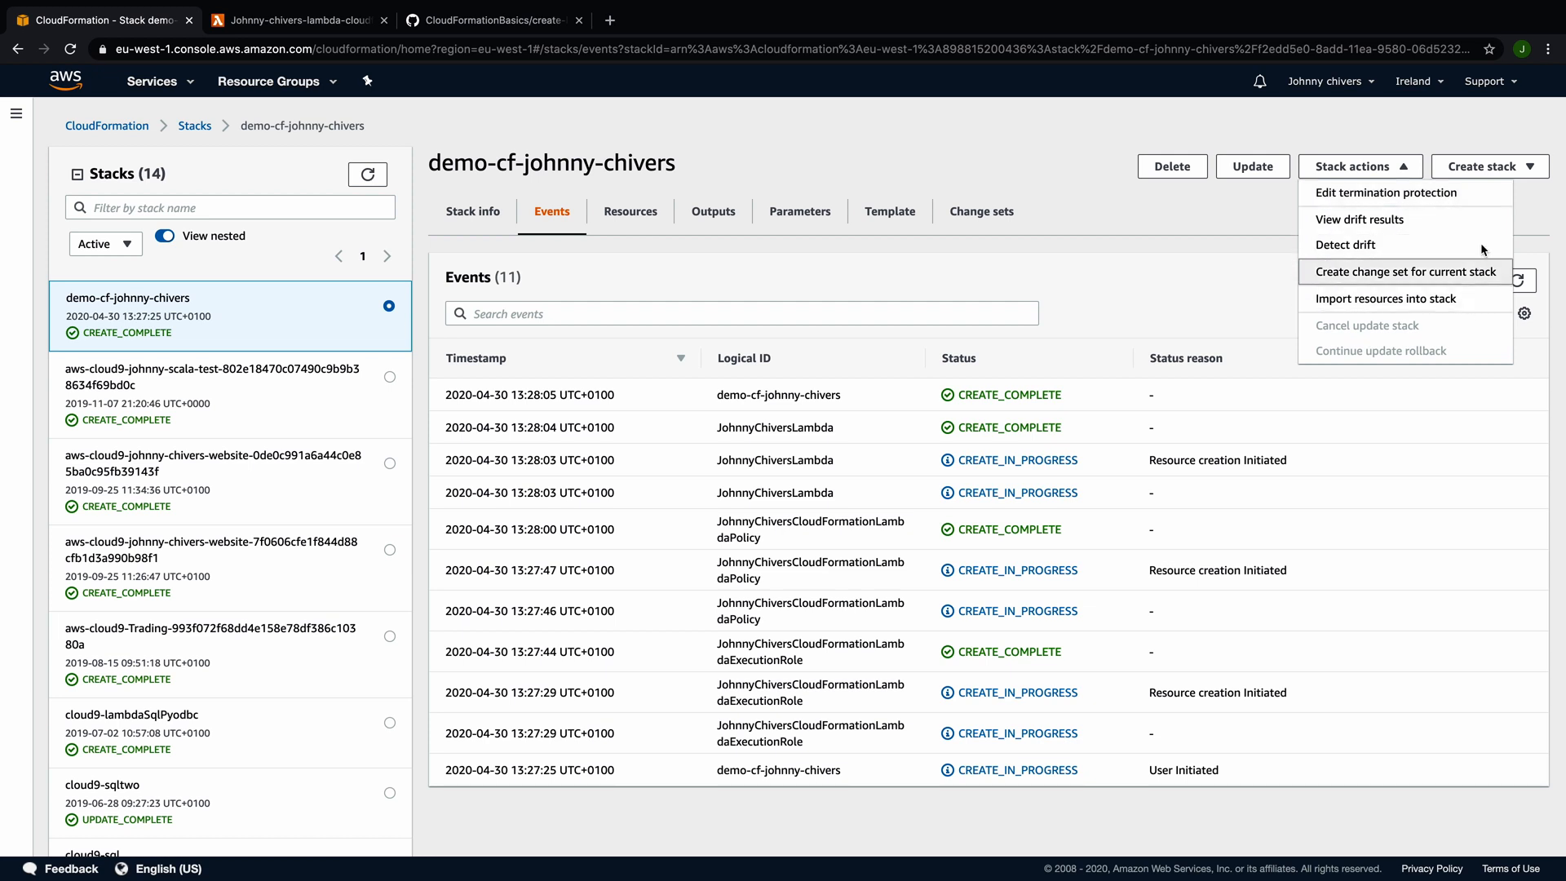
click(1493, 173)
click(1063, 158)
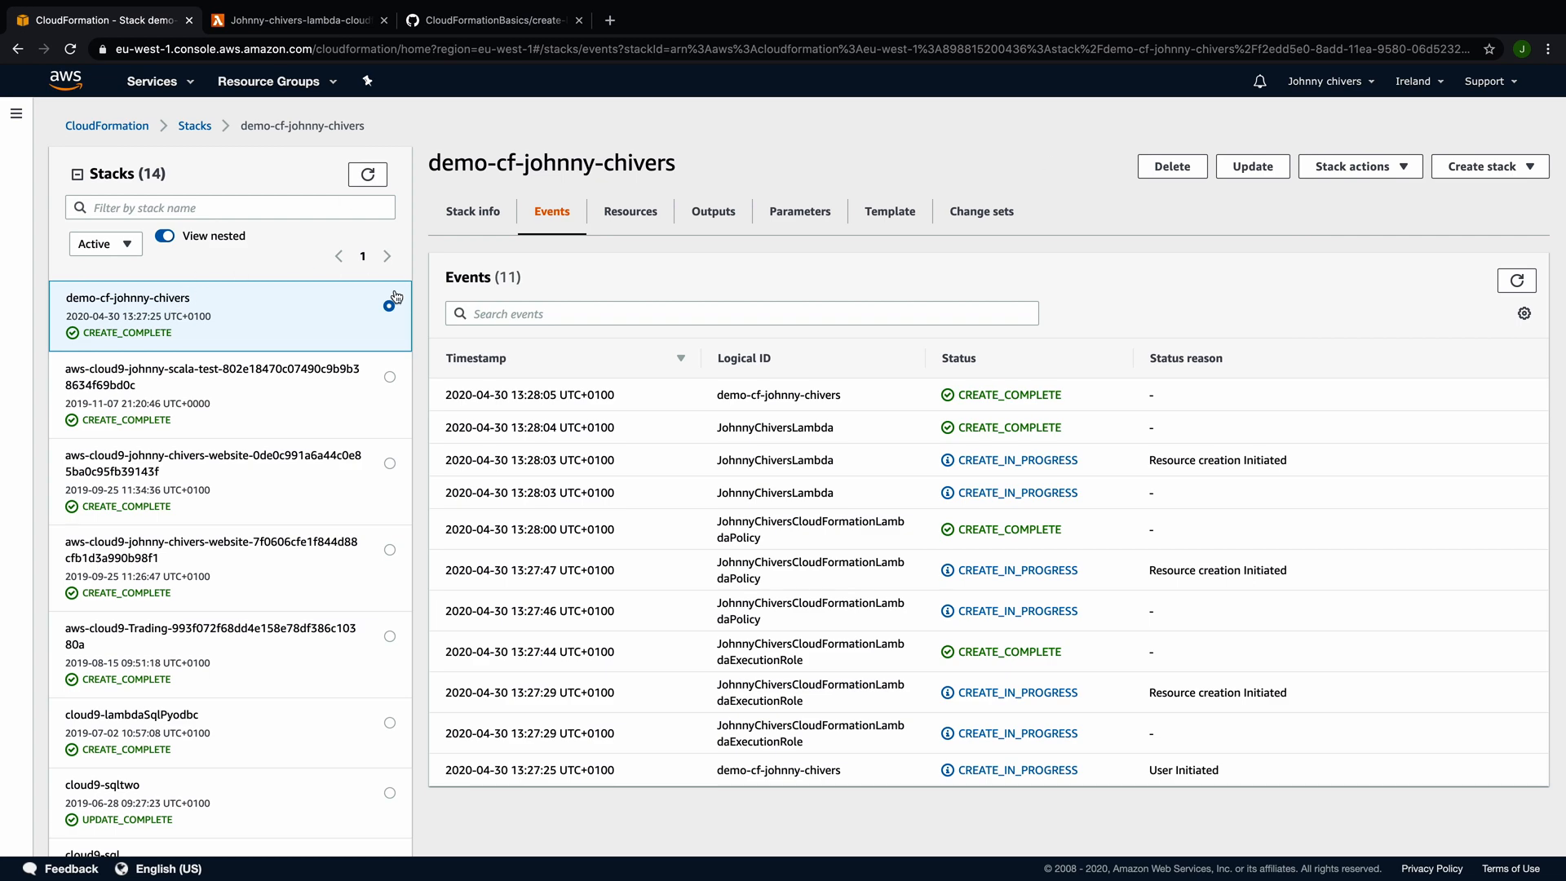
Step: Delete the newly created demo stack together with all its resources
click(241, 376)
click(389, 307)
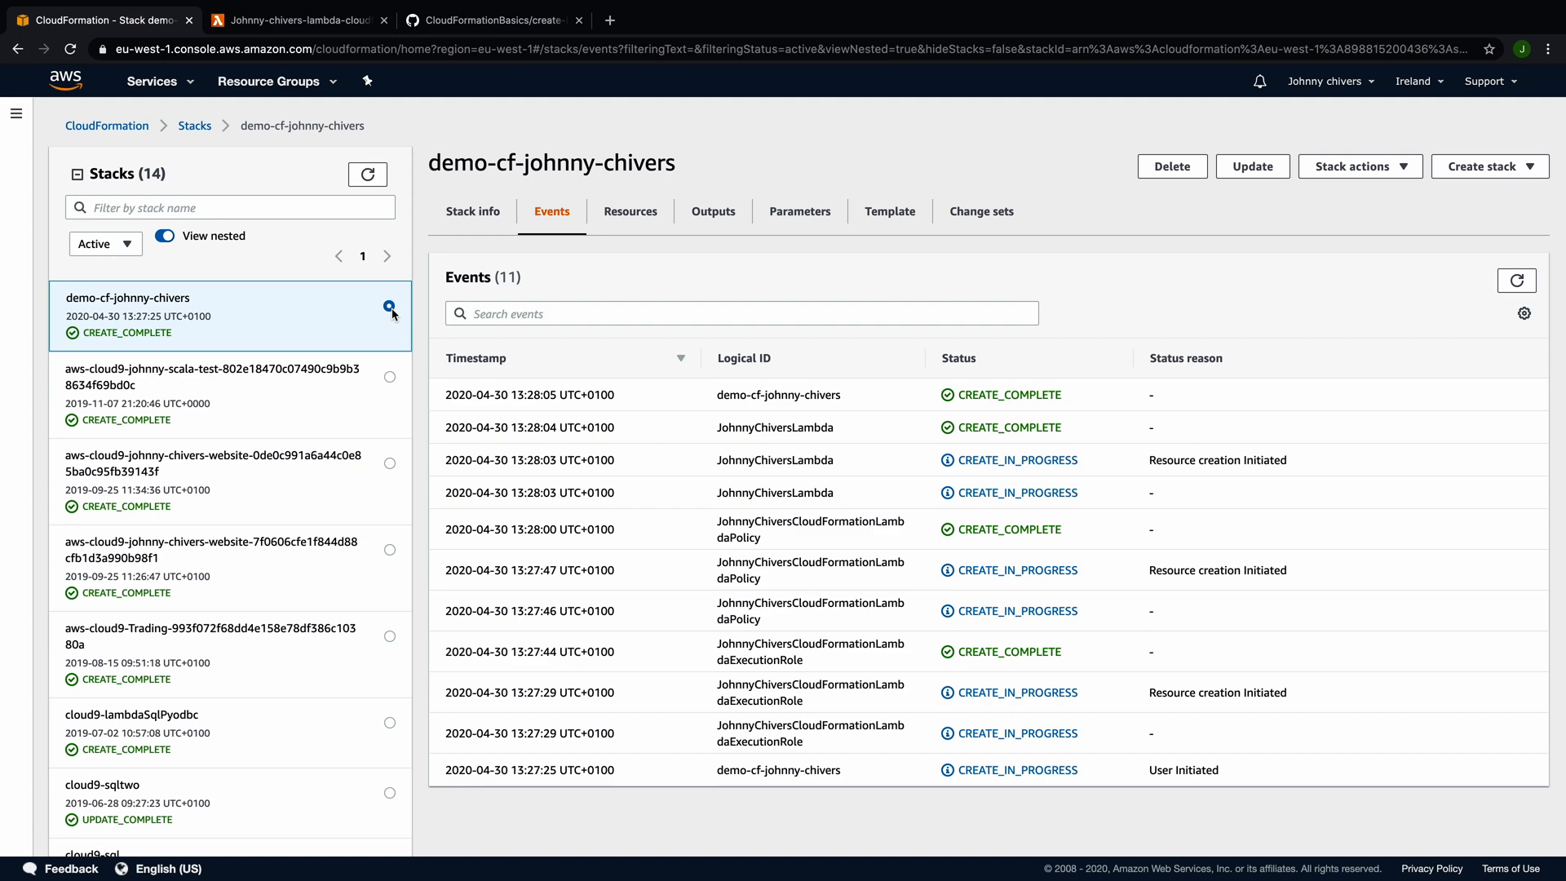
click(1171, 167)
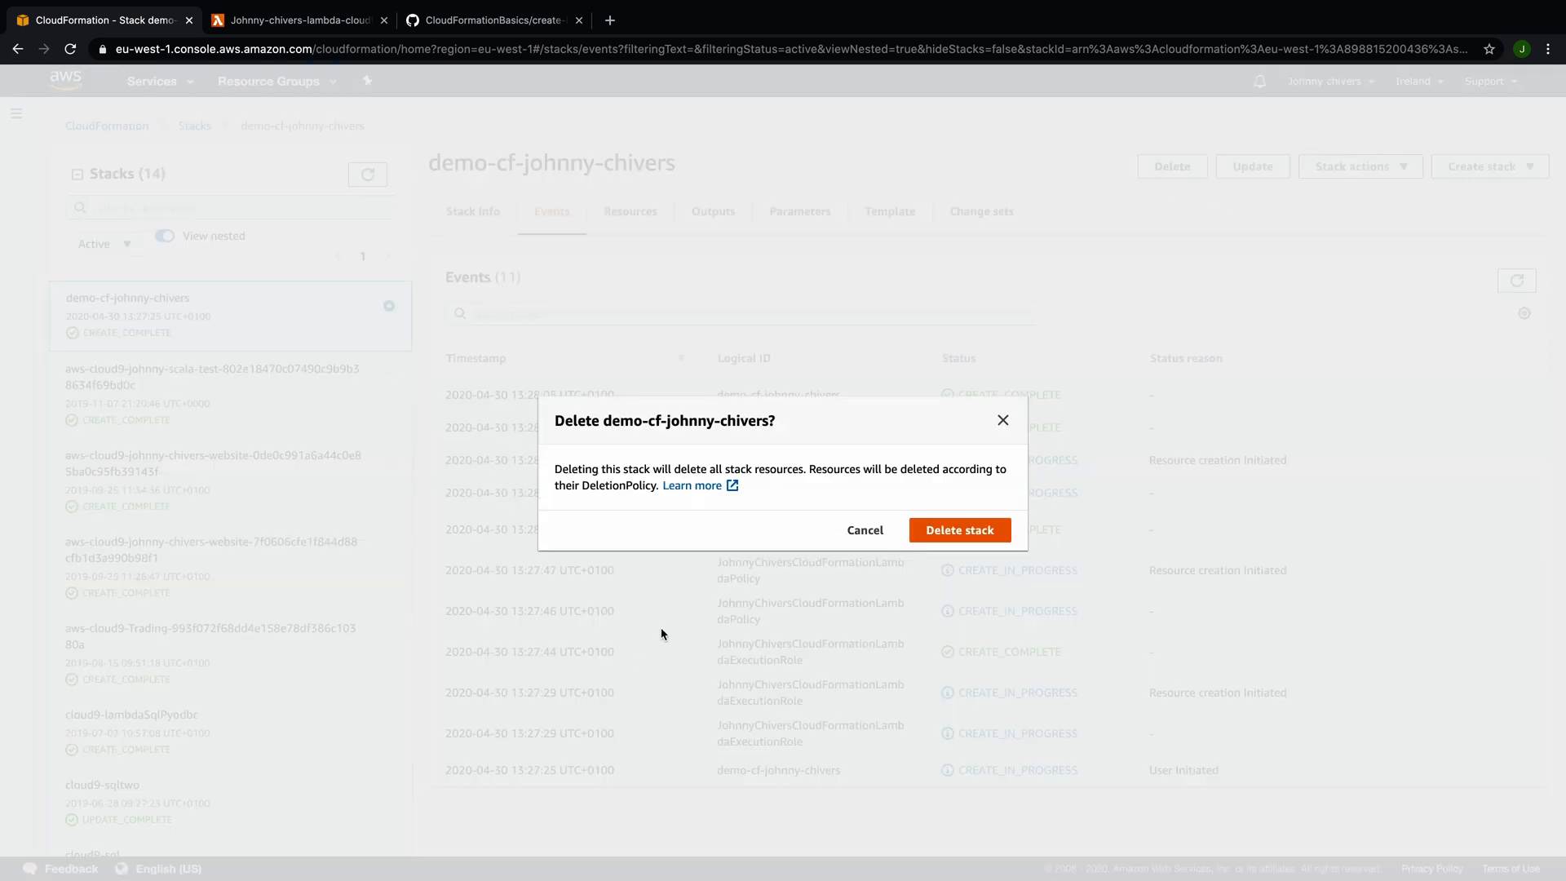
click(968, 540)
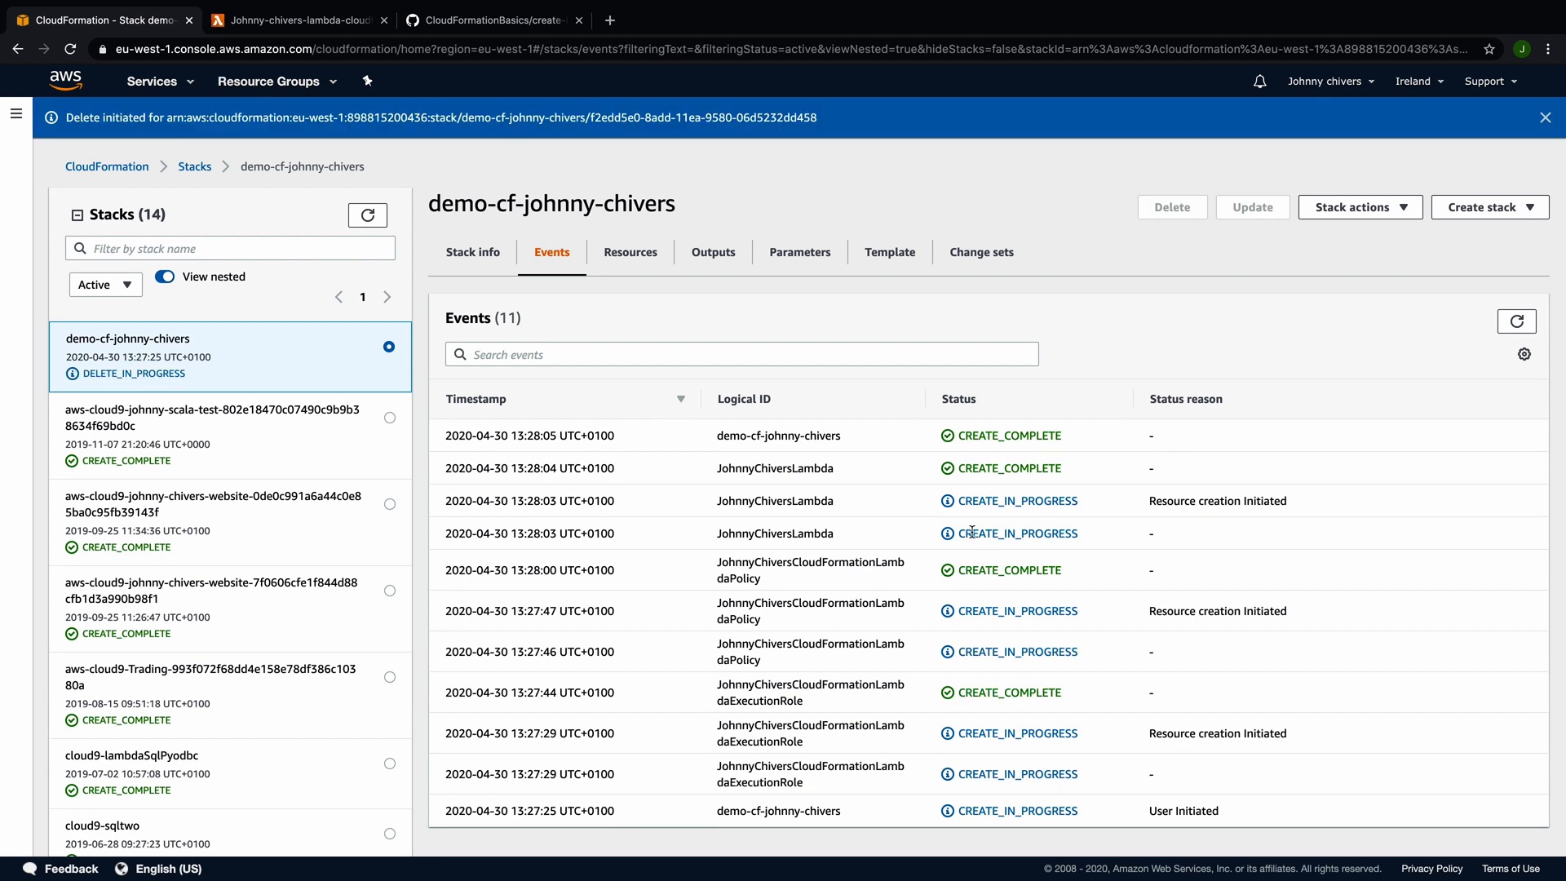